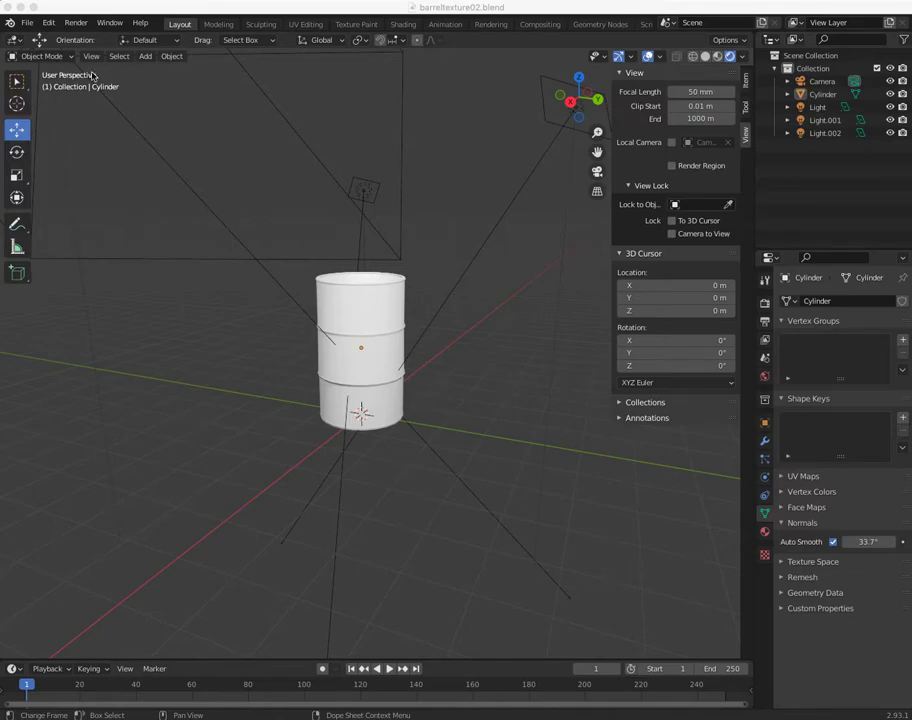
Switch the viewport to solid shading and clear the barrel's edge selection in Edit Mode.
{"action": "left_click", "coordinate": [706, 57]}
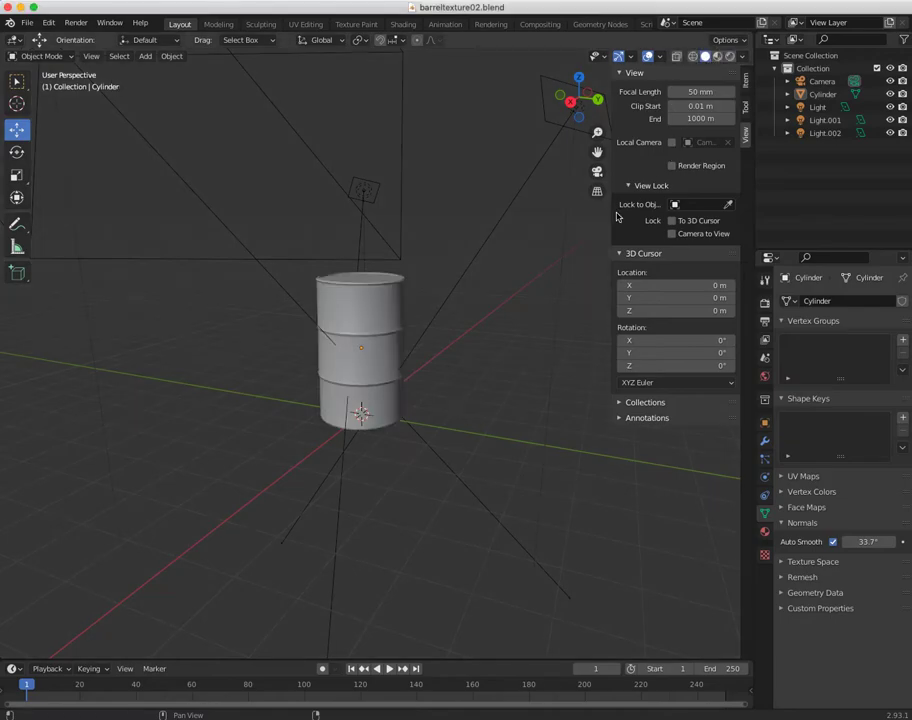
{"action": "left_click", "coordinate": [40, 56]}
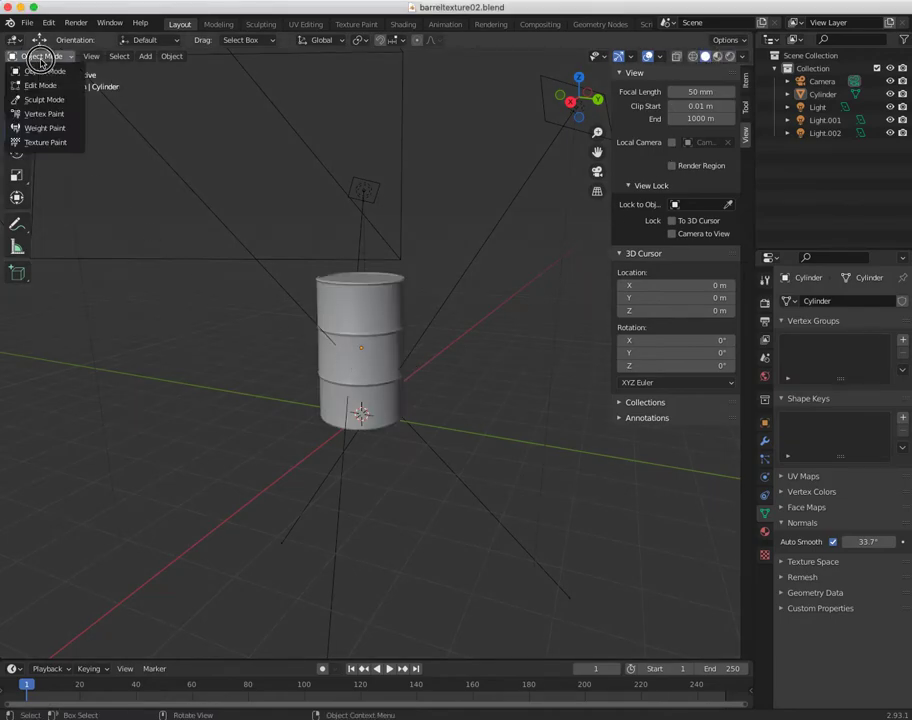
{"action": "left_click", "coordinate": [45, 83]}
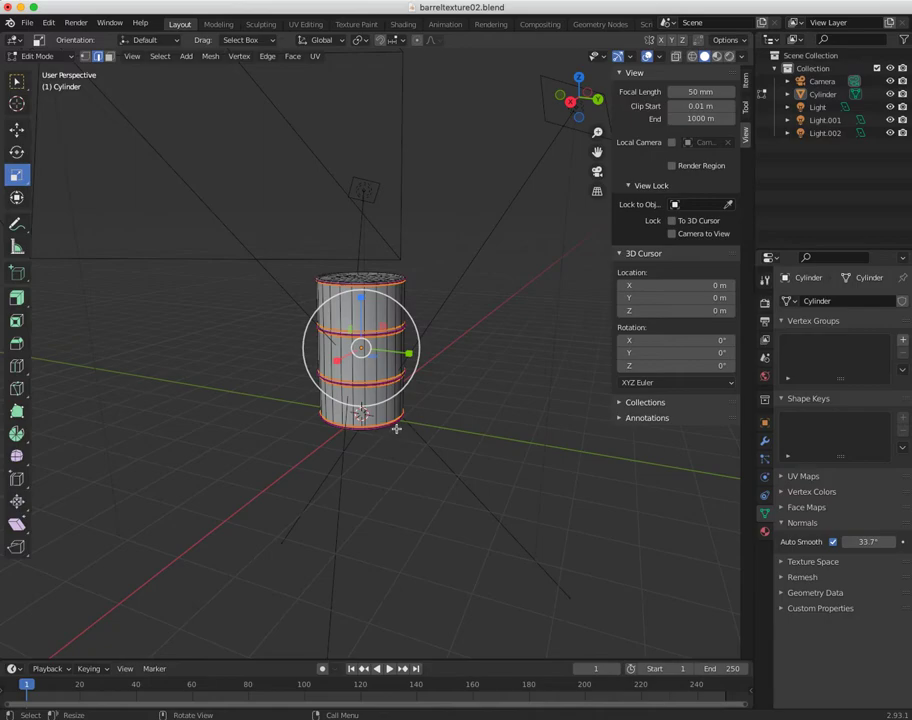
{"action": "middle_click_drag", "start_coordinate": [397, 423], "coordinate": [493, 460], "text": "alt"}
{"action": "scroll", "coordinate": [169, 285], "scroll_direction": "up", "scroll_amount": 5}
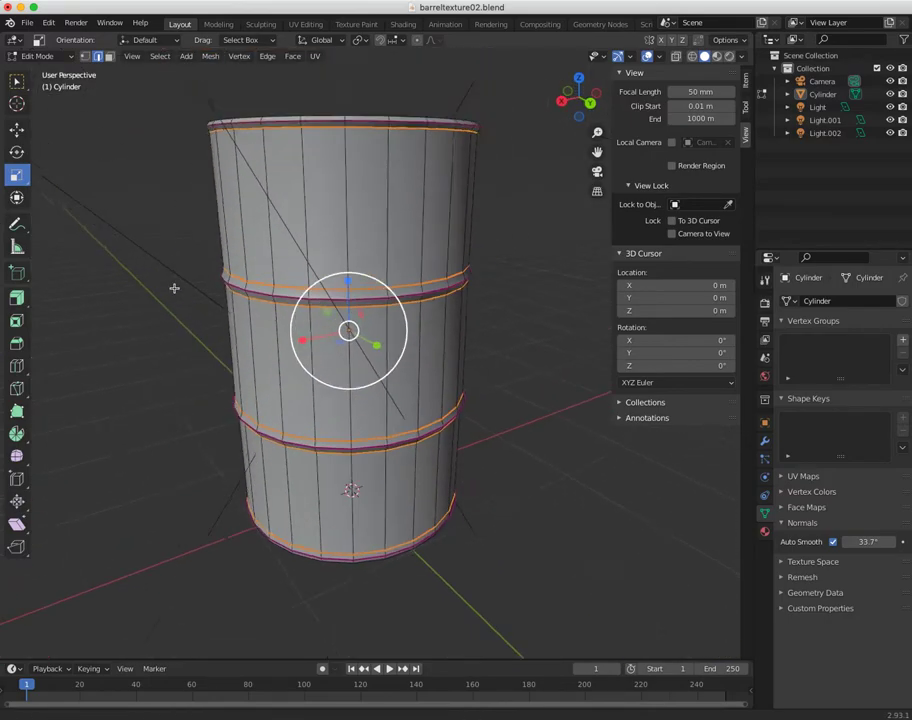
{"action": "scroll", "coordinate": [318, 403], "scroll_direction": "down", "scroll_amount": 2}
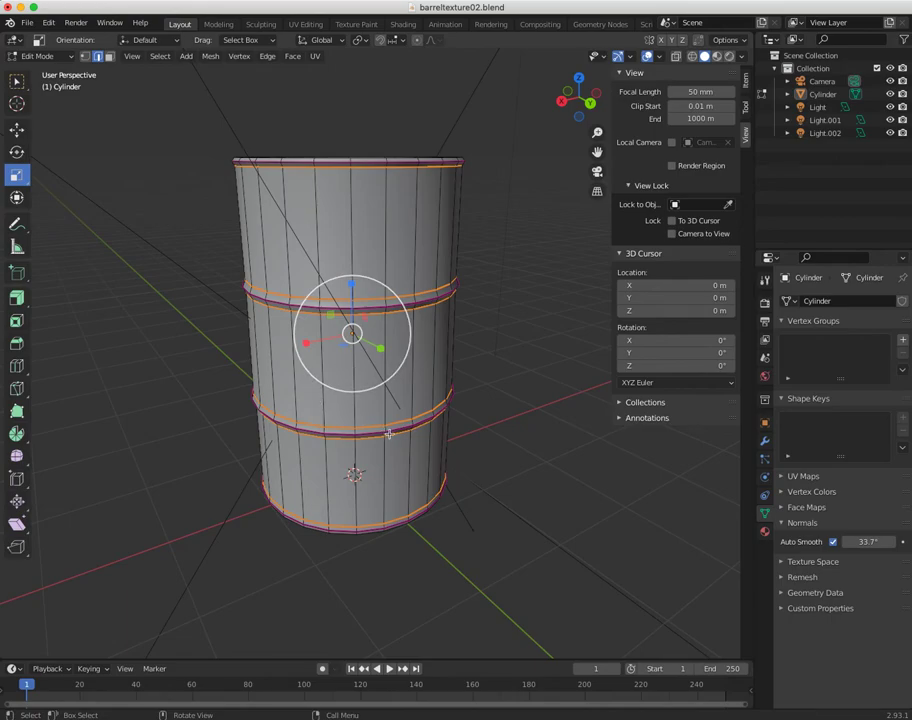
{"action": "key", "text": "alt+a"}
{"action": "middle_click_drag", "start_coordinate": [250, 230], "coordinate": [362, 334]}
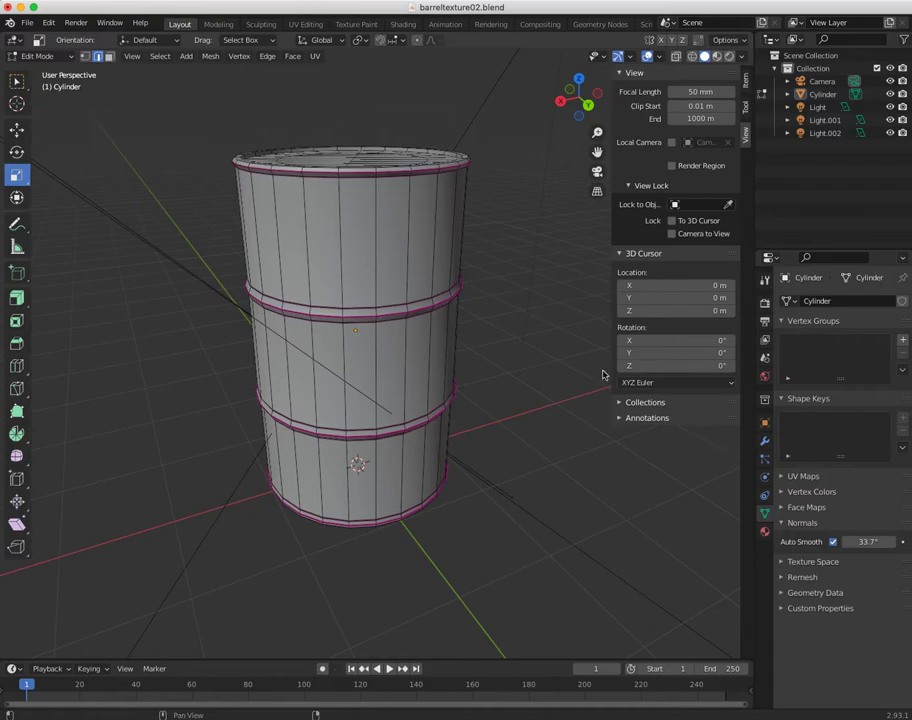
Change the barrel to flat shading in Object Mode, then restore its smooth shading.
{"action": "left_click", "coordinate": [36, 56]}
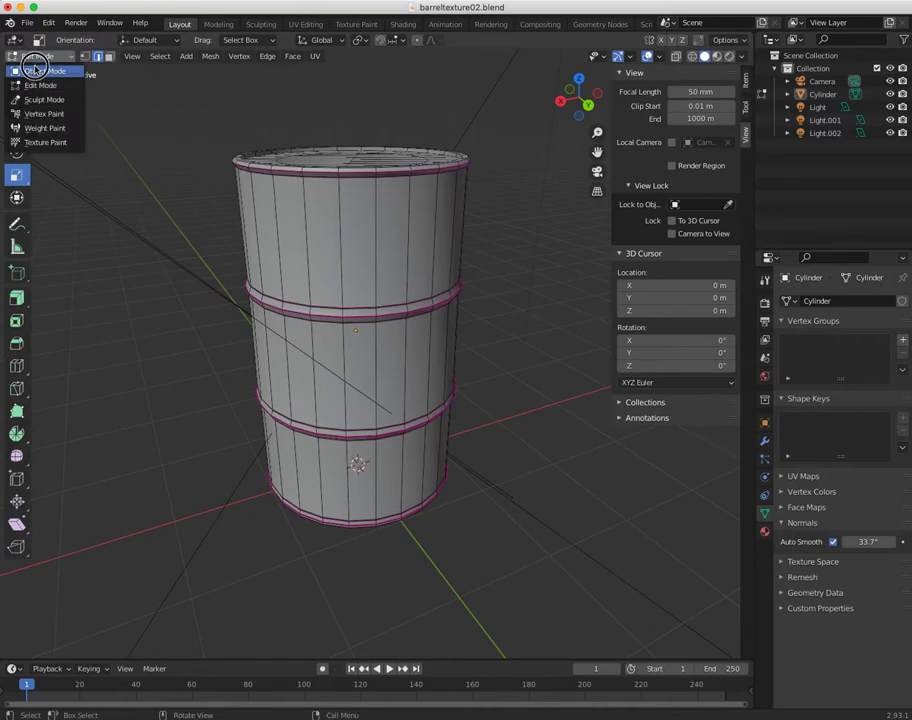
{"action": "left_click", "coordinate": [45, 67]}
{"action": "right_click", "coordinate": [343, 240]}
{"action": "left_click", "coordinate": [301, 253]}
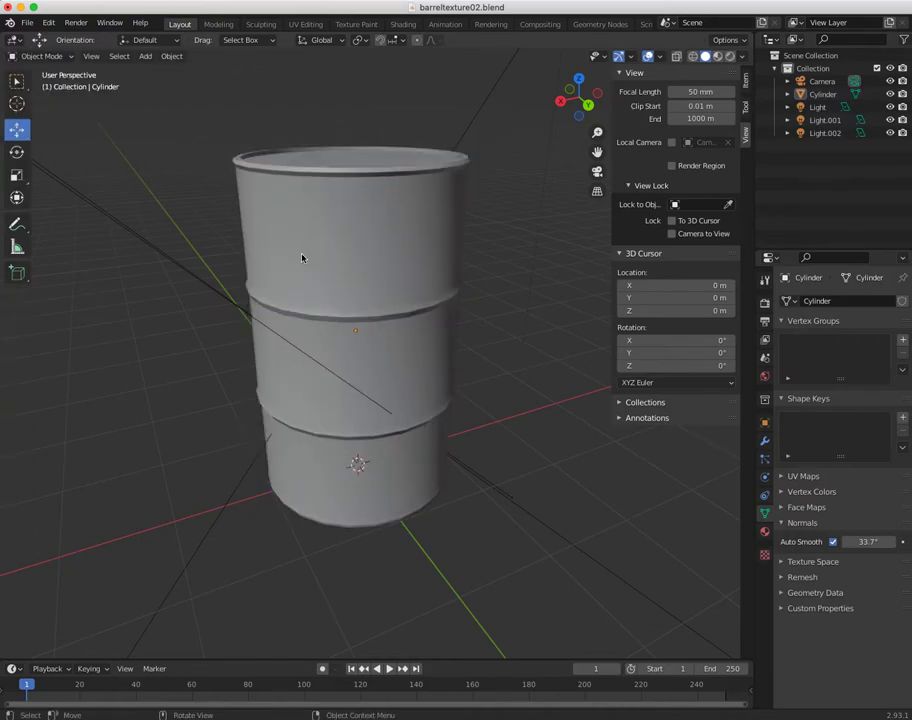
{"action": "left_click", "coordinate": [283, 226]}
{"action": "right_click", "coordinate": [287, 225]}
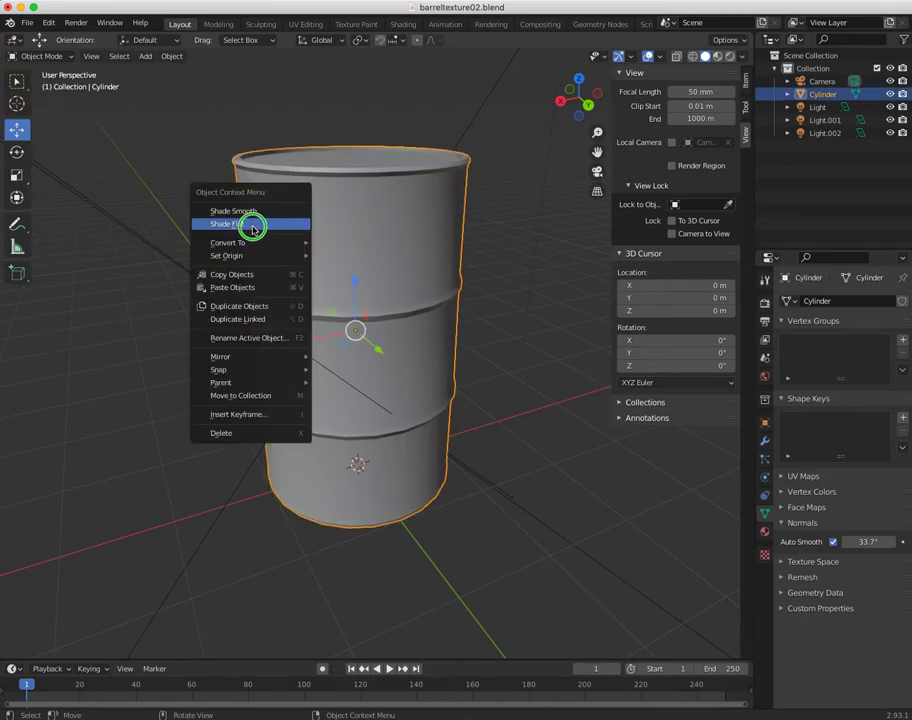
{"action": "left_click", "coordinate": [283, 224]}
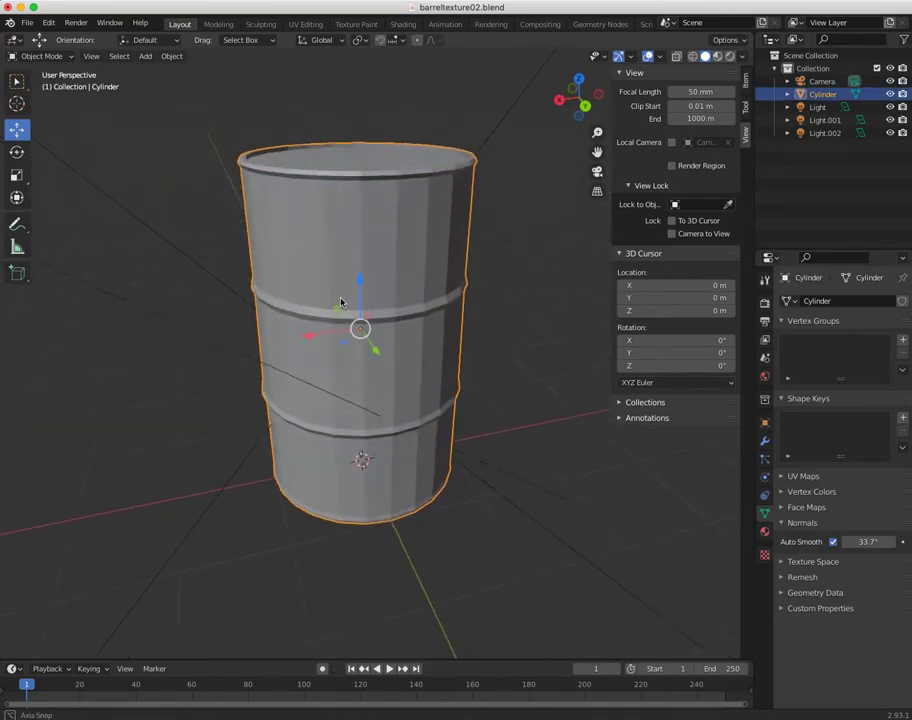
{"action": "right_click", "coordinate": [326, 238]}
{"action": "left_click", "coordinate": [284, 226]}
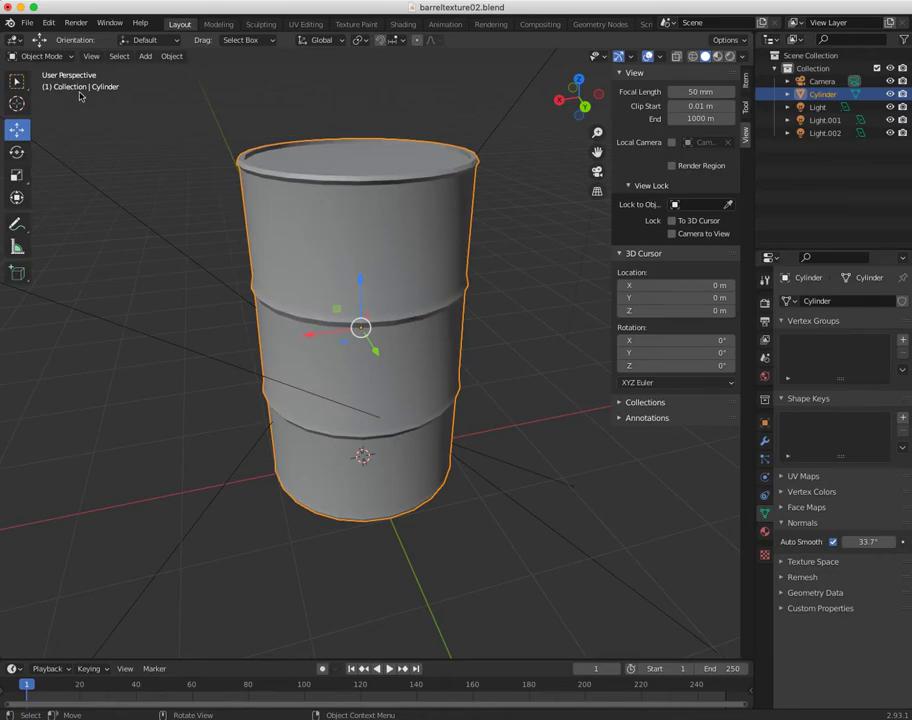
Select the edge loop of the barrel's upper ring in Edit Mode and examine the available edge operations.
{"action": "left_click", "coordinate": [40, 55]}
{"action": "left_click", "coordinate": [42, 83]}
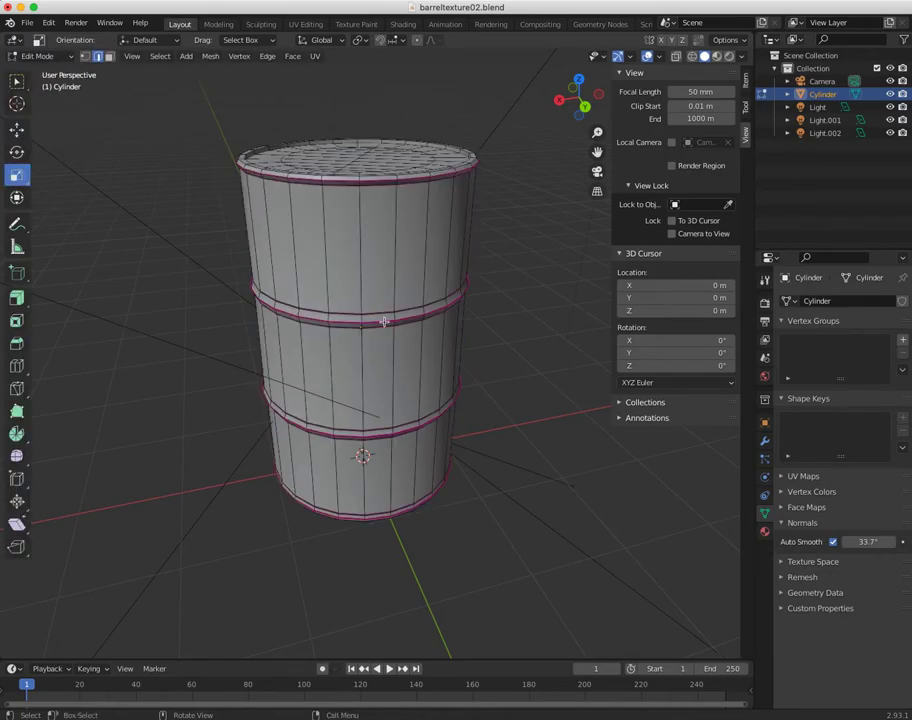
{"action": "left_click", "coordinate": [380, 321]}
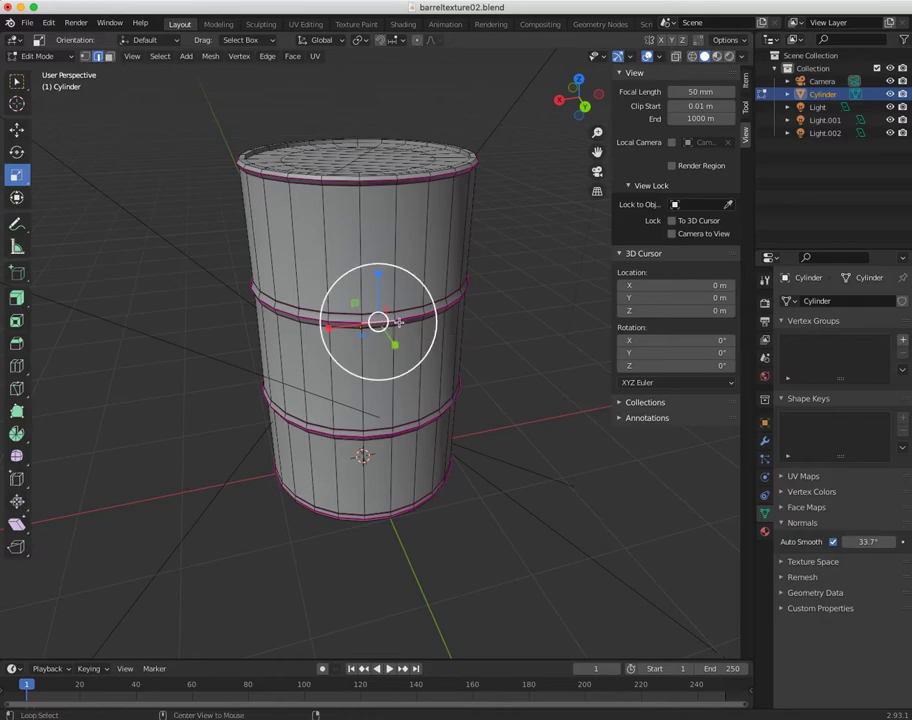
{"action": "left_click", "coordinate": [399, 318], "text": "alt"}
{"action": "right_click", "coordinate": [405, 318]}
{"action": "right_click", "coordinate": [408, 320]}
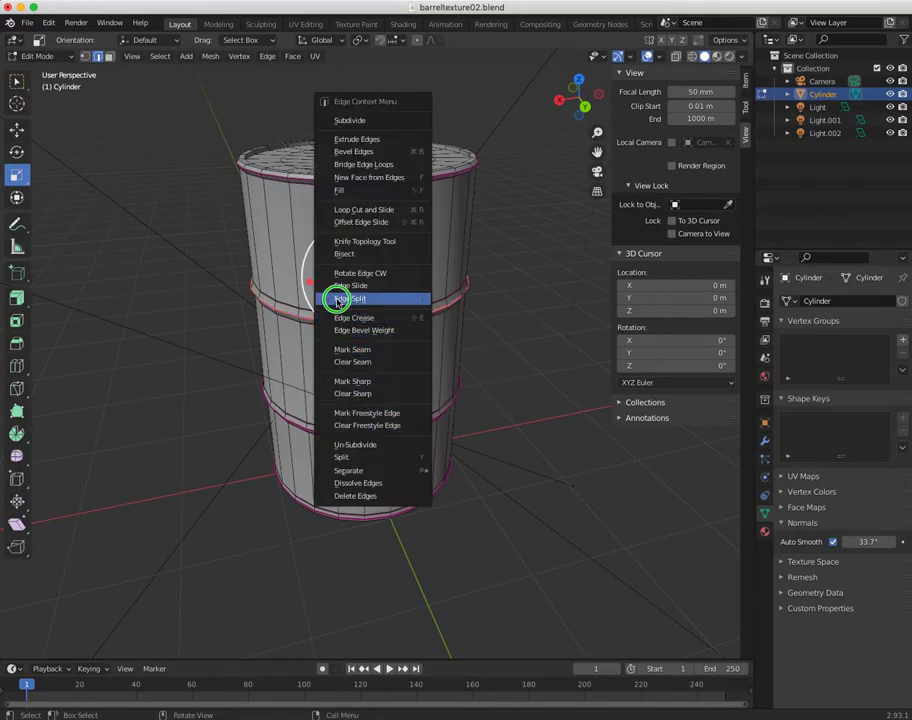
{"action": "right_click", "coordinate": [357, 328]}
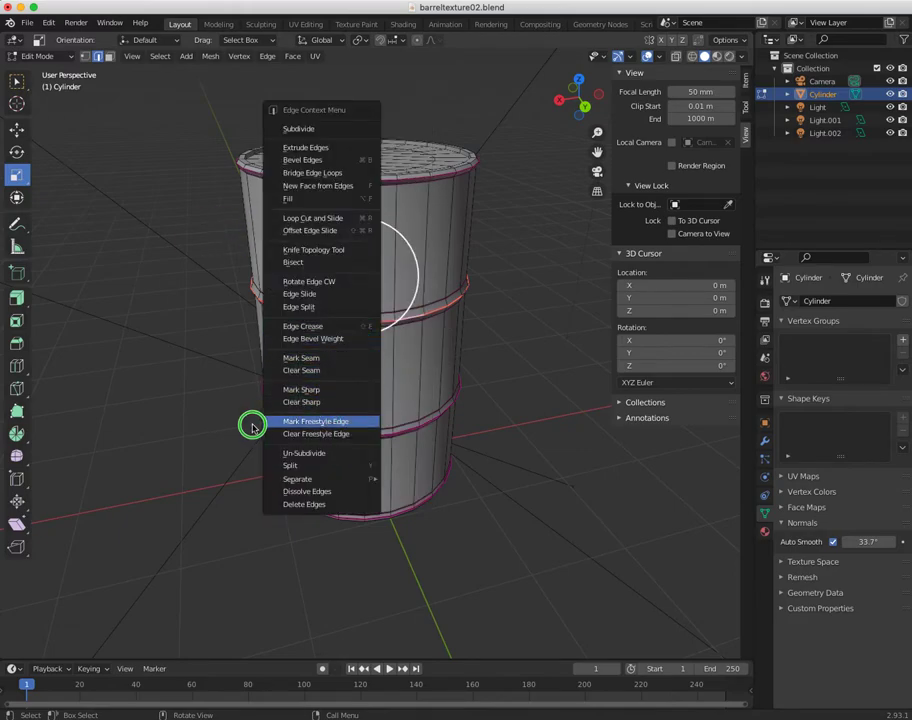
{"action": "left_click", "coordinate": [13, 84]}
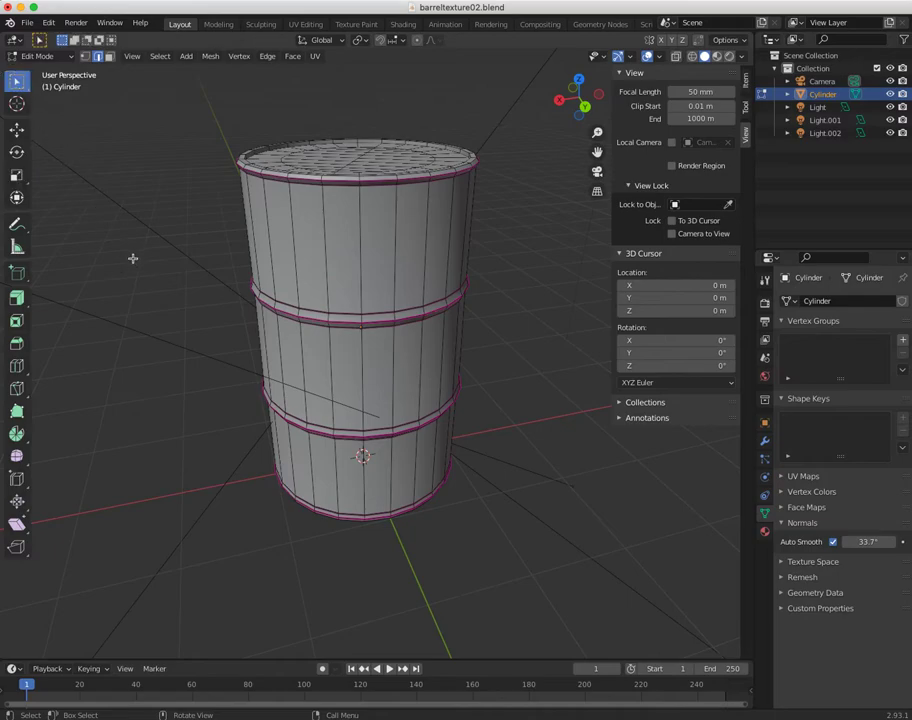
Adjust the edge crease factor on the barrel's upper ring and return to Object Mode.
{"action": "right_click_drag", "start_coordinate": [341, 325], "coordinate": [305, 323]}
{"action": "left_click", "coordinate": [256, 495]}
{"action": "left_click_drag", "start_coordinate": [179, 643], "coordinate": [136, 643]}
{"action": "left_click", "coordinate": [178, 218]}
{"action": "left_click", "coordinate": [37, 56]}
{"action": "left_click", "coordinate": [42, 69]}
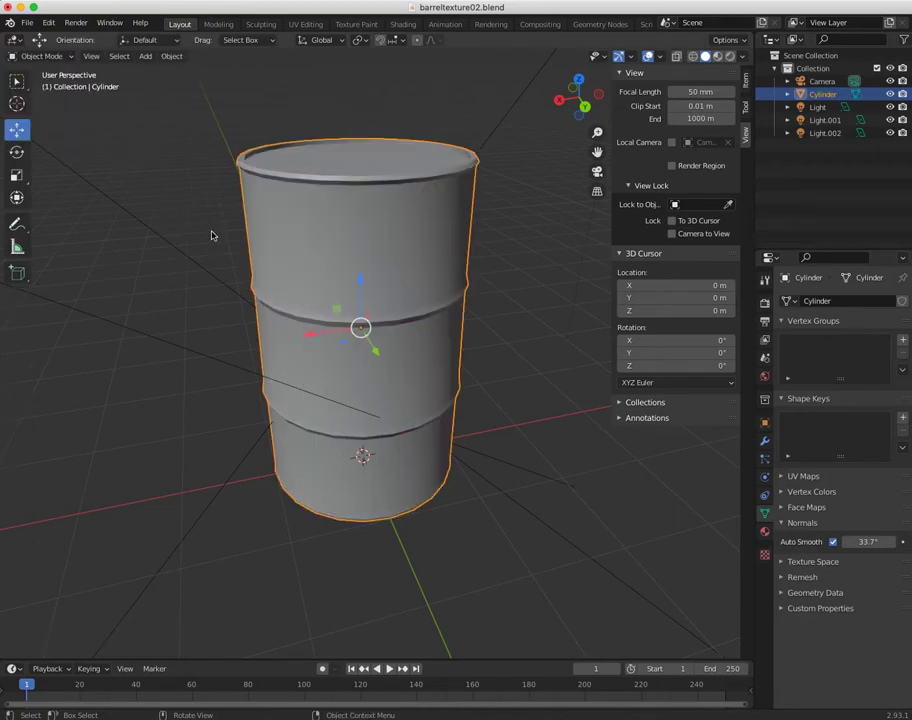
Compare the barrel's shading with Auto Smooth off and on, leaving it enabled with an angle of 35.3°.
{"action": "middle_click_drag", "start_coordinate": [211, 235], "coordinate": [213, 183]}
{"action": "left_click", "coordinate": [832, 542]}
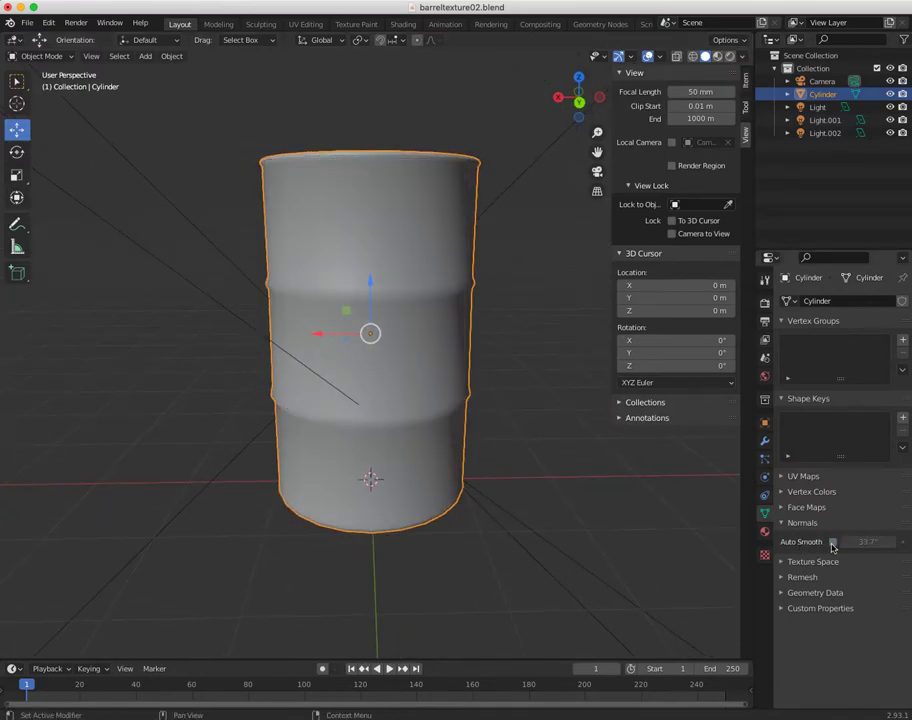
{"action": "left_click", "coordinate": [832, 542]}
{"action": "left_click", "coordinate": [832, 542]}
{"action": "left_click", "coordinate": [832, 542]}
{"action": "left_click", "coordinate": [832, 542]}
{"action": "left_click", "coordinate": [832, 542]}
{"action": "mouse_move", "coordinate": [870, 541]}
{"action": "left_mouse_down"}
{"action": "mouse_move", "coordinate": [888, 541]}
{"action": "mouse_move", "coordinate": [741, 541]}
{"action": "mouse_move", "coordinate": [888, 541]}
{"action": "mouse_move", "coordinate": [871, 542]}
{"action": "left_mouse_up"}
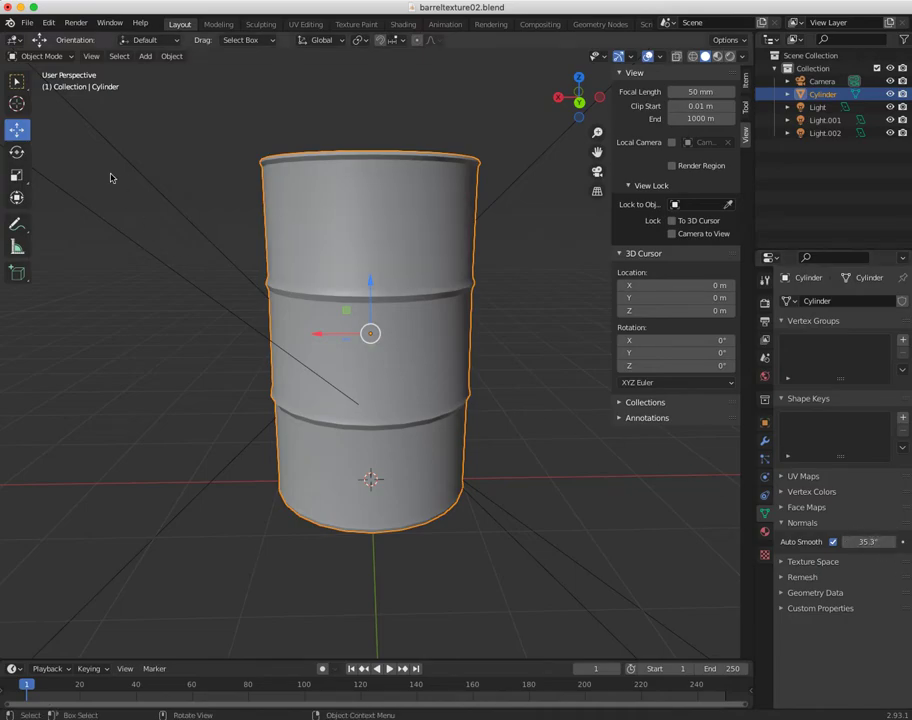
Crease the edge loop along the top of the barrel's upper ring, adjust the crease factor, and return to Object Mode.
{"action": "left_click", "coordinate": [40, 56]}
{"action": "left_click", "coordinate": [41, 81]}
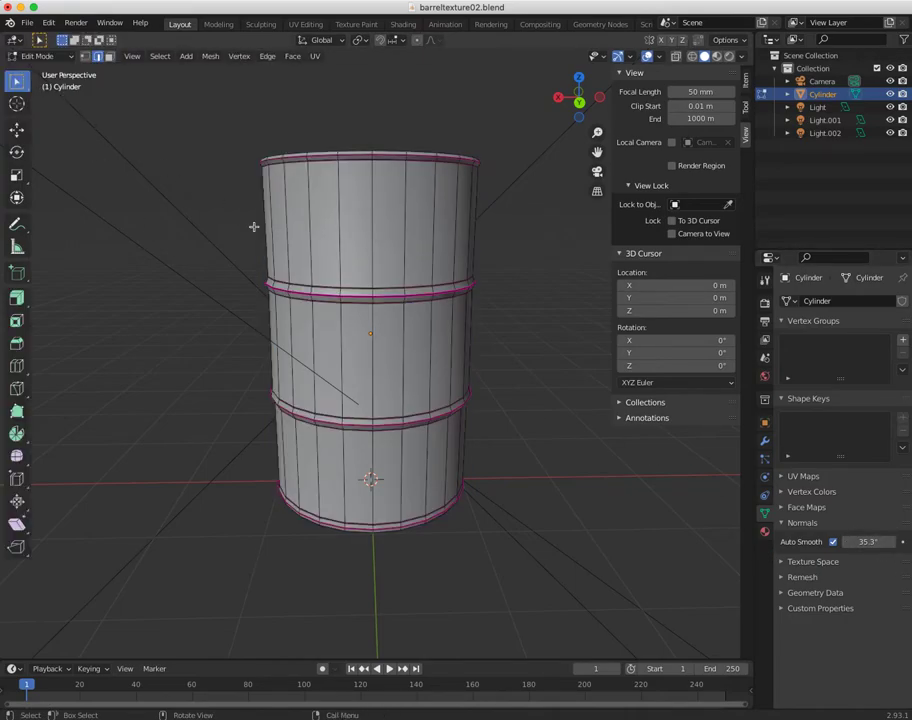
{"action": "left_click", "coordinate": [356, 289], "text": "alt"}
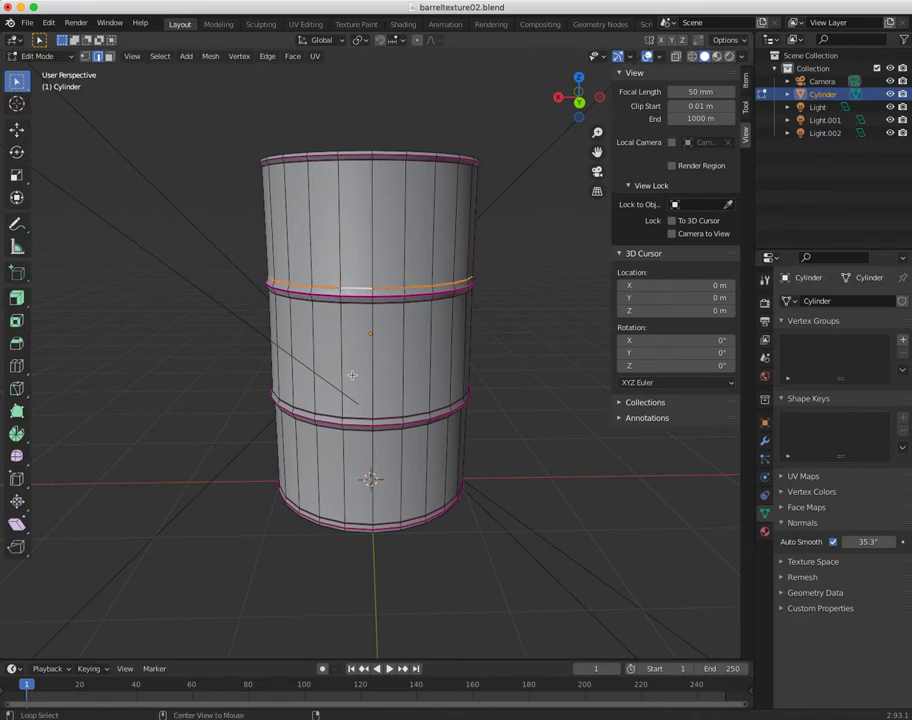
{"action": "right_click", "coordinate": [346, 289]}
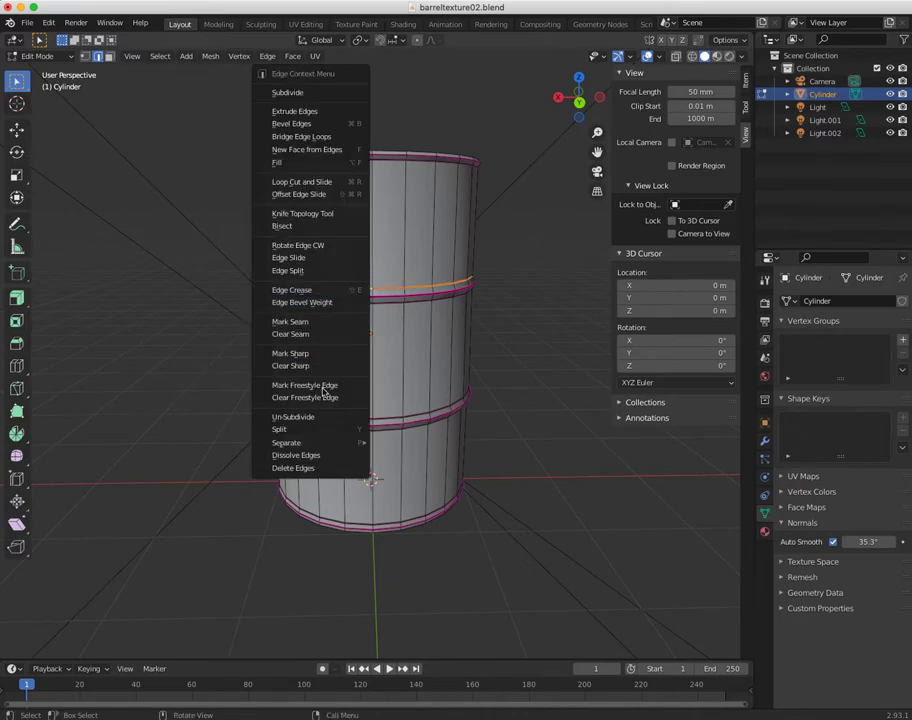
{"action": "left_click", "coordinate": [284, 325]}
{"action": "left_click", "coordinate": [283, 290]}
{"action": "left_click", "coordinate": [265, 497]}
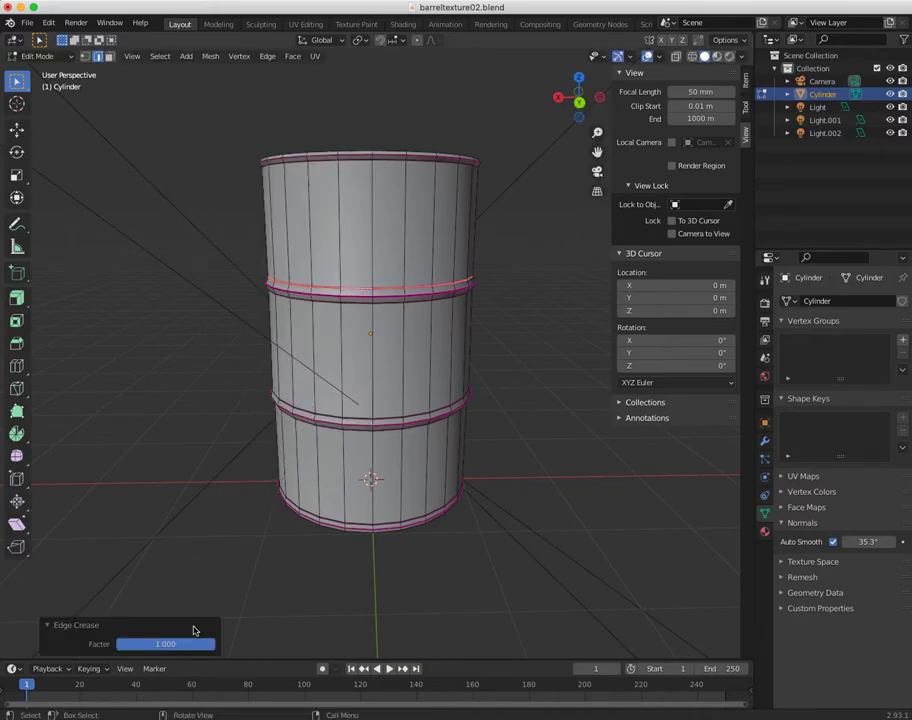
{"action": "left_click_drag", "start_coordinate": [189, 644], "coordinate": [170, 642]}
{"action": "mouse_move", "coordinate": [218, 531]}
{"action": "middle_mouse_down"}
{"action": "mouse_move", "coordinate": [198, 518]}
{"action": "mouse_move", "coordinate": [223, 510]}
{"action": "middle_mouse_up"}
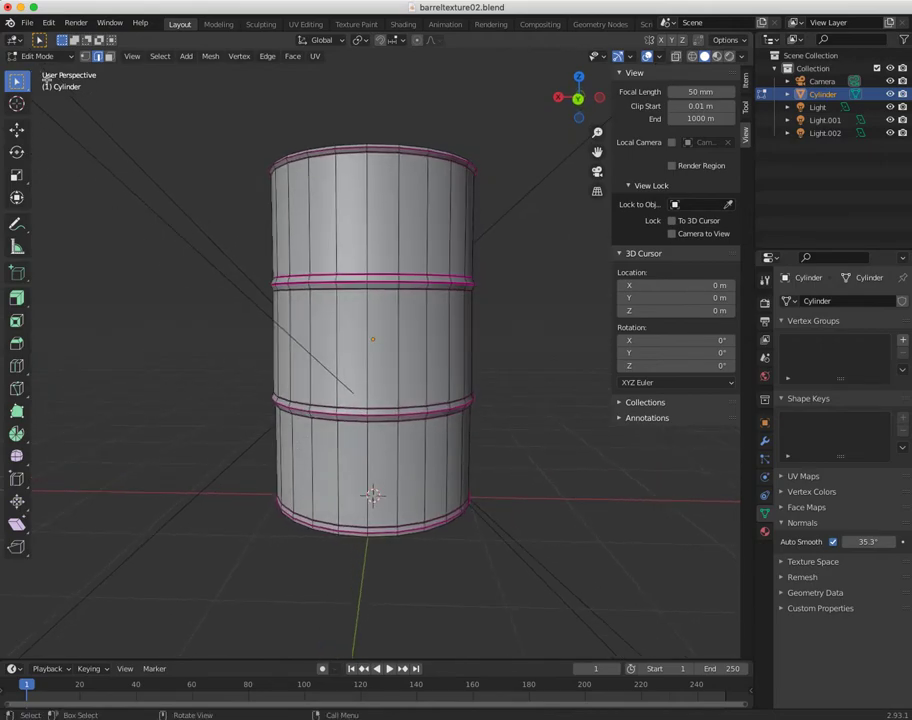
{"action": "left_click", "coordinate": [36, 56]}
{"action": "left_click", "coordinate": [32, 69]}
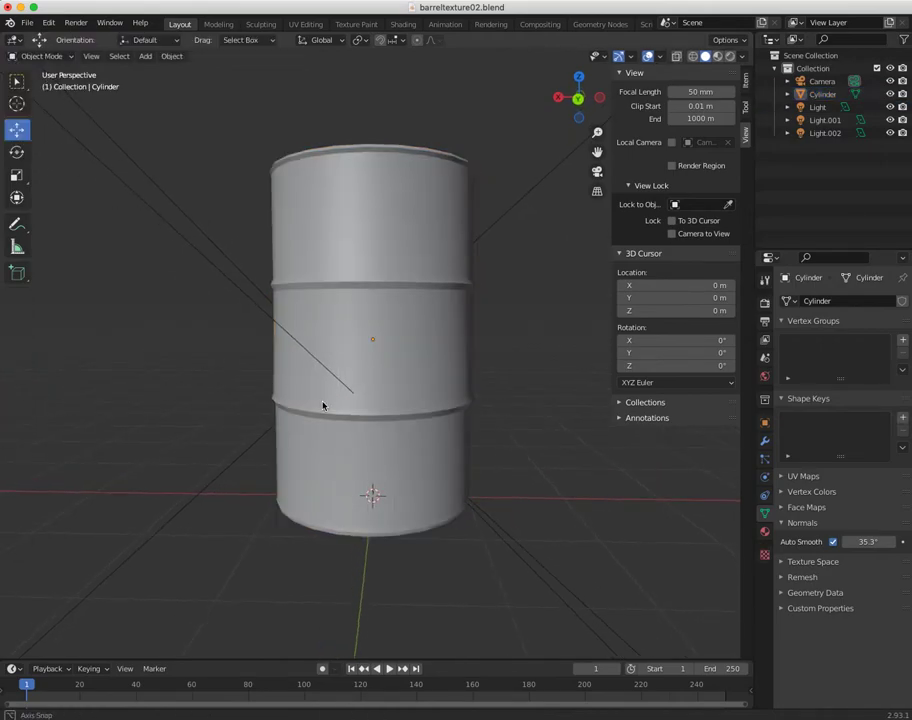
Inspect the barrel and its surrounding lights, and set the Size X of the 1000 W area light to 0.83 m.
{"action": "middle_click_drag", "start_coordinate": [323, 406], "coordinate": [295, 428]}
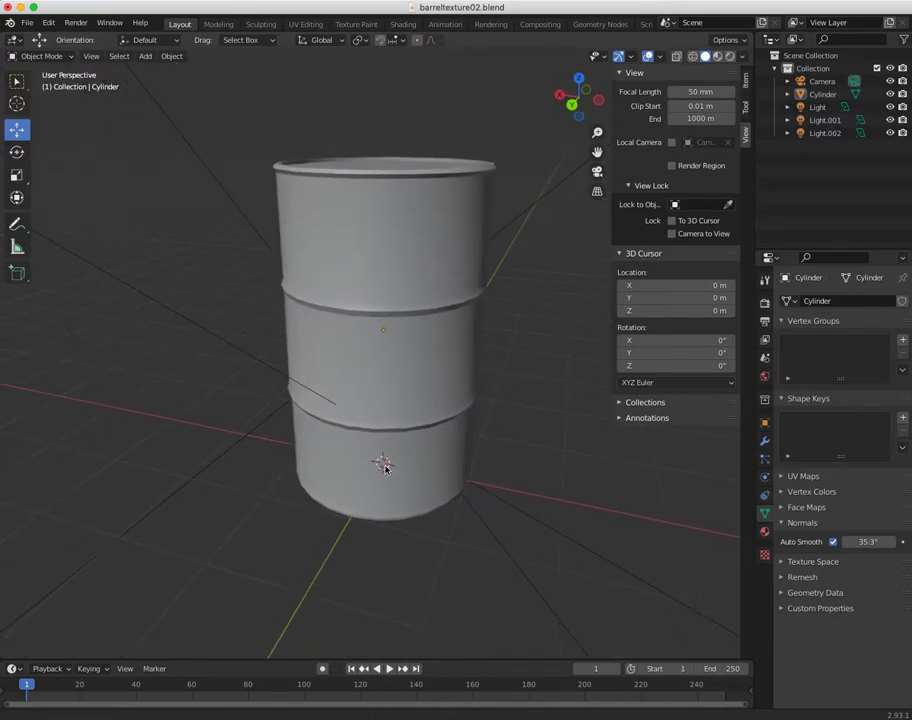
{"action": "scroll", "coordinate": [386, 468], "scroll_direction": "down", "scroll_amount": 3}
{"action": "scroll", "coordinate": [501, 564], "scroll_direction": "up", "scroll_amount": 2}
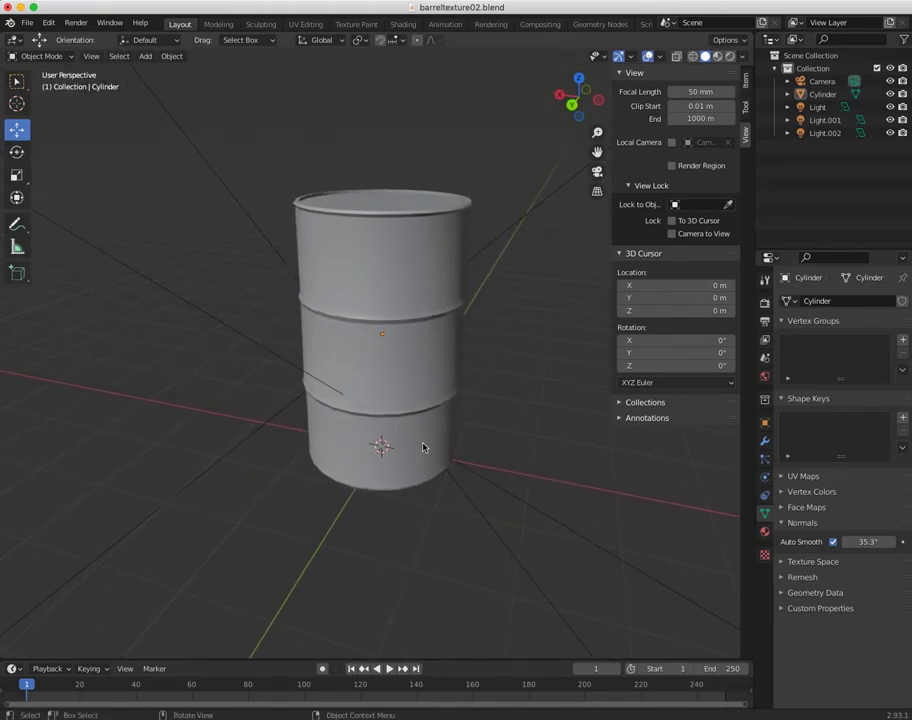
{"action": "middle_click_drag", "start_coordinate": [395, 430], "coordinate": [307, 408]}
{"action": "scroll", "coordinate": [307, 408], "scroll_direction": "down", "scroll_amount": 4}
{"action": "middle_click_drag", "start_coordinate": [489, 580], "coordinate": [492, 416]}
{"action": "left_click", "coordinate": [449, 336]}
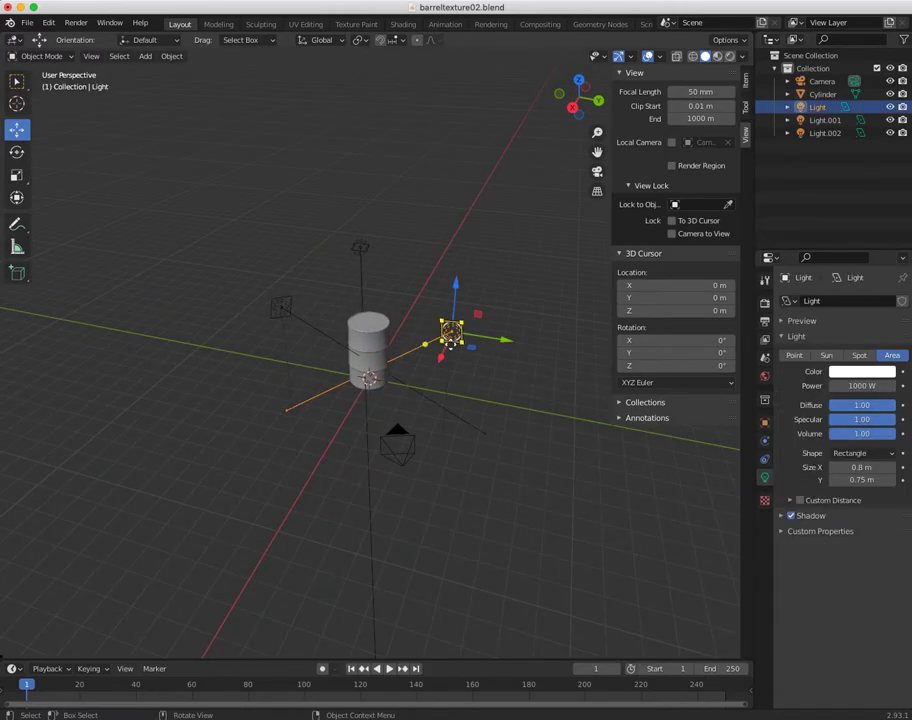
{"action": "left_click", "coordinate": [280, 306]}
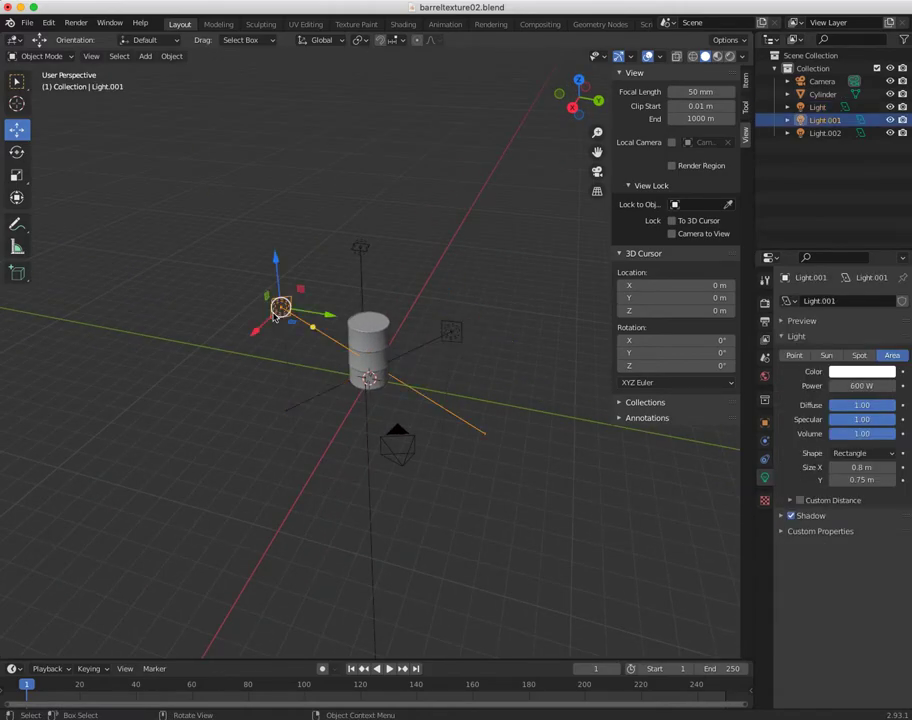
{"action": "left_click", "coordinate": [446, 341]}
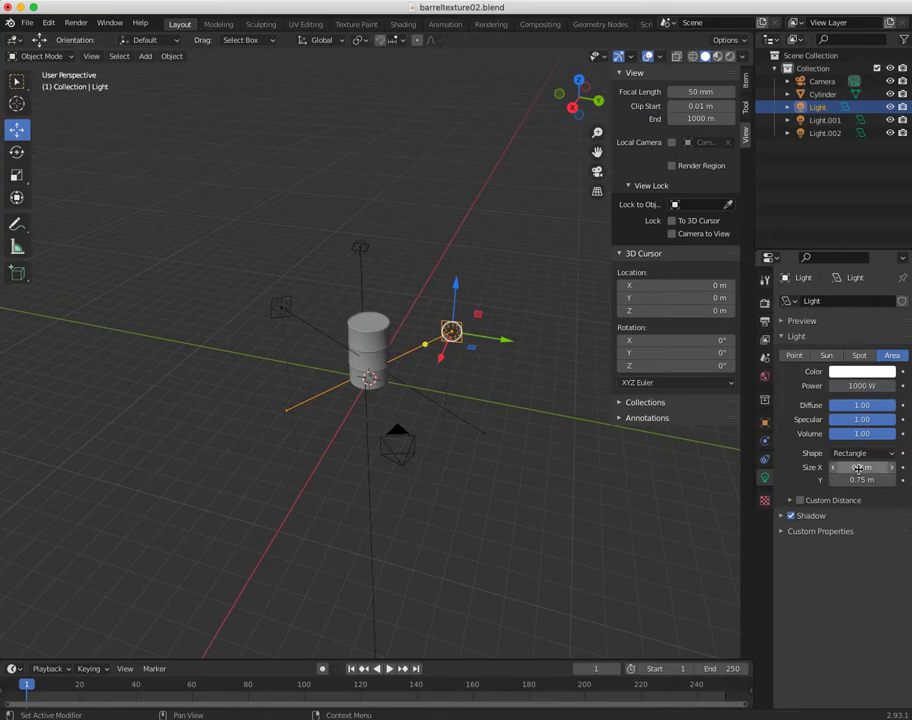
{"action": "mouse_move", "coordinate": [873, 467]}
{"action": "left_mouse_down"}
{"action": "mouse_move", "coordinate": [890, 467]}
{"action": "mouse_move", "coordinate": [862, 466]}
{"action": "mouse_move", "coordinate": [896, 466]}
{"action": "mouse_move", "coordinate": [866, 467]}
{"action": "mouse_move", "coordinate": [880, 466]}
{"action": "left_mouse_up"}
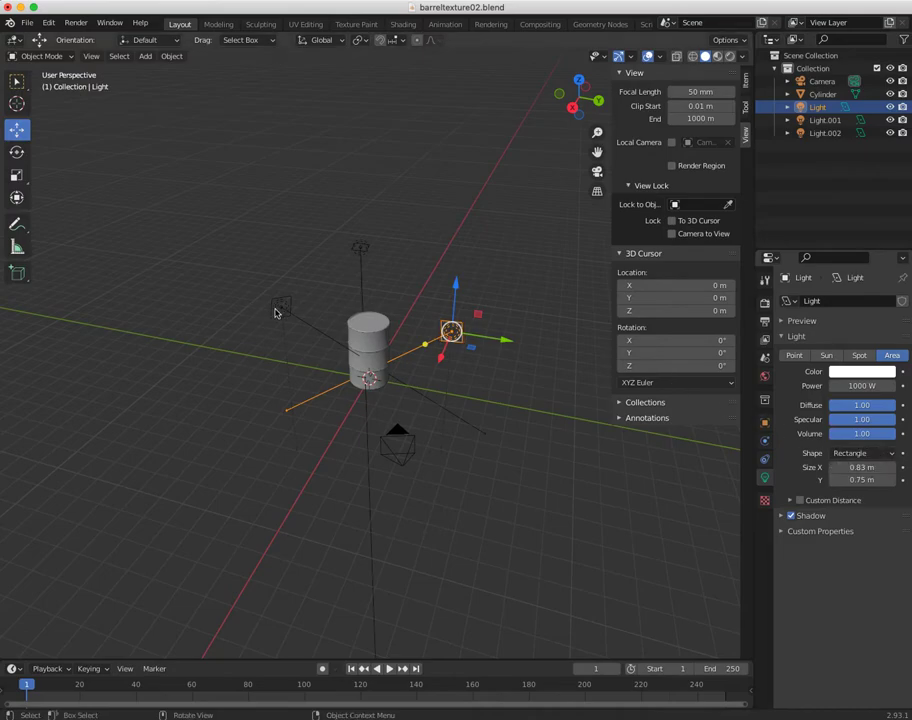
Go through the three area lights around the barrel and rename the 1000 W one as KeyLight.
{"action": "left_click", "coordinate": [279, 307]}
{"action": "left_click", "coordinate": [359, 246]}
{"action": "left_click", "coordinate": [451, 333]}
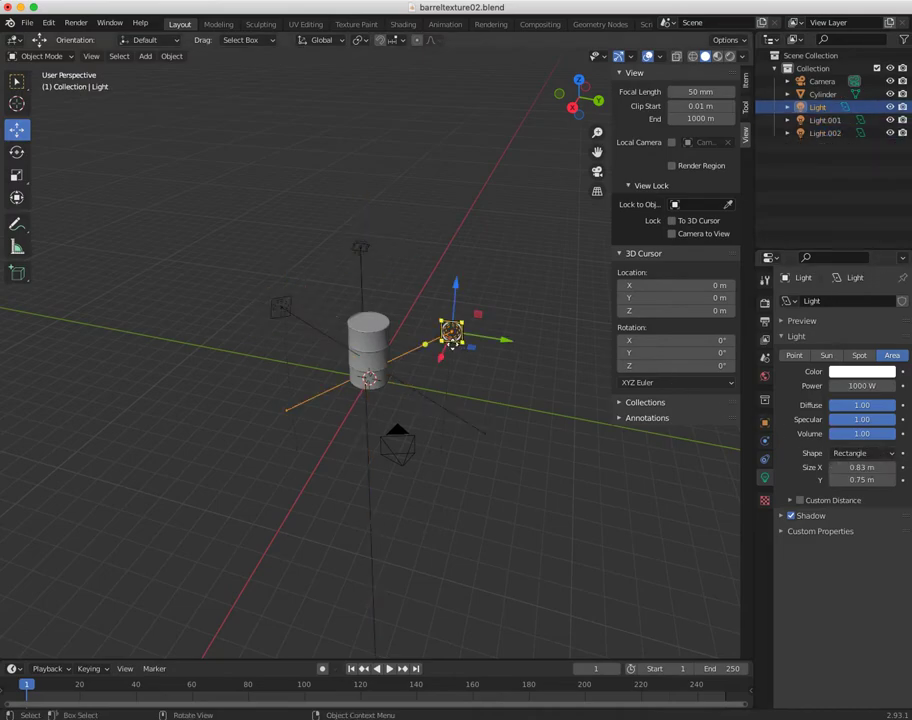
{"action": "left_click", "coordinate": [279, 307]}
{"action": "left_click", "coordinate": [359, 246]}
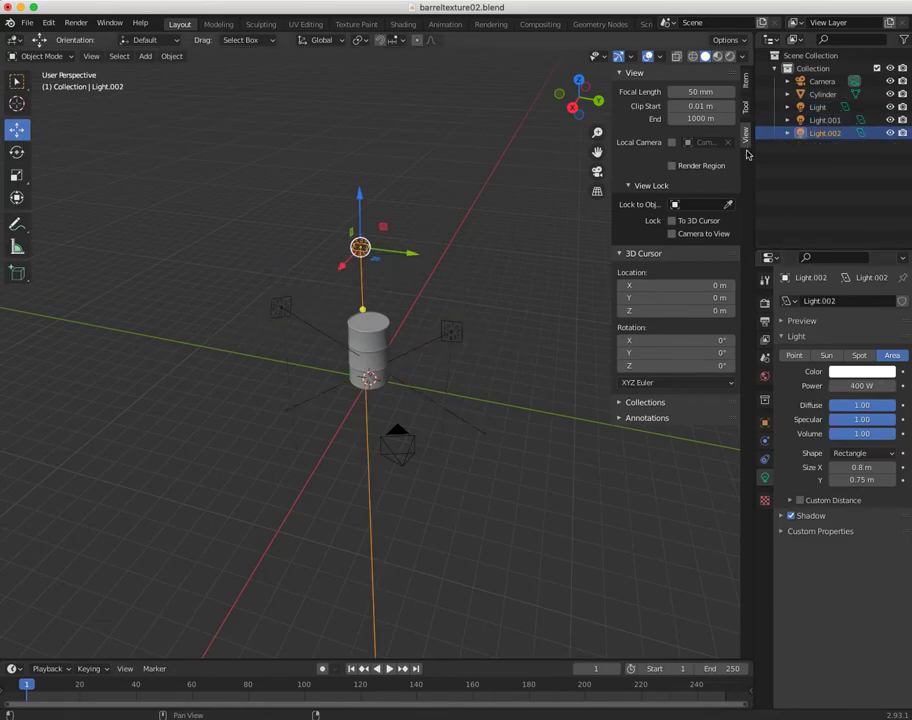
{"action": "left_click", "coordinate": [817, 107]}
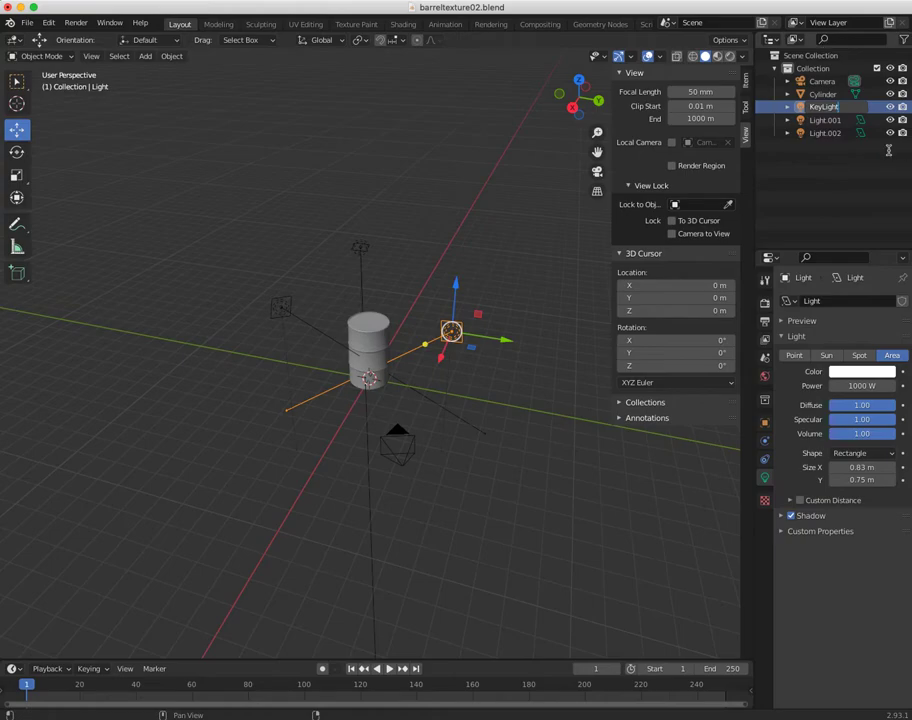
{"action": "key", "text": "Return"}
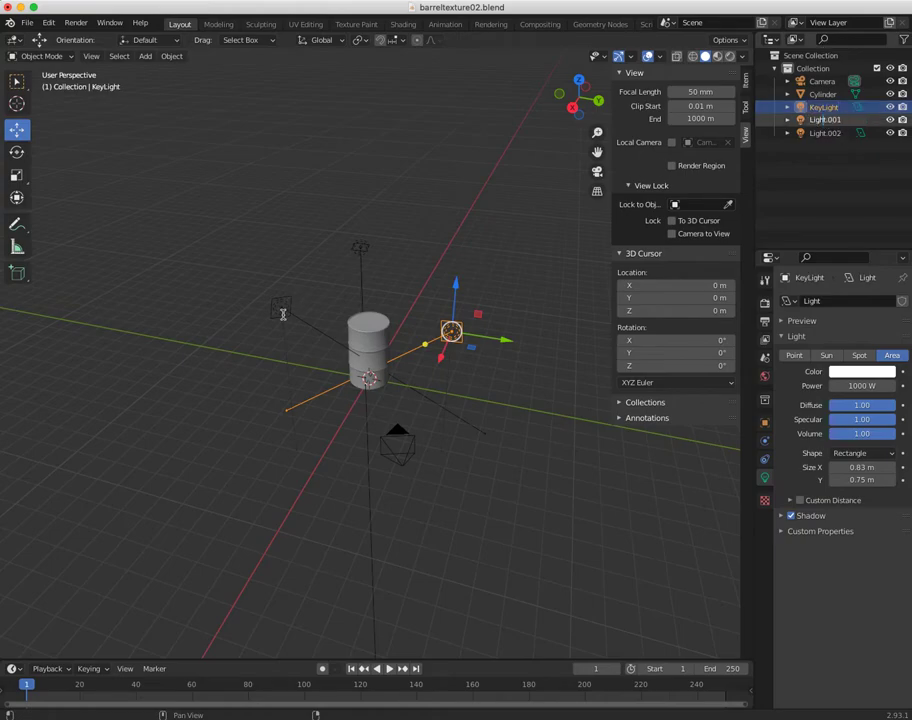
Rename the 600 W area light Light.001 as FillLight.
{"action": "double_click", "coordinate": [822, 119]}
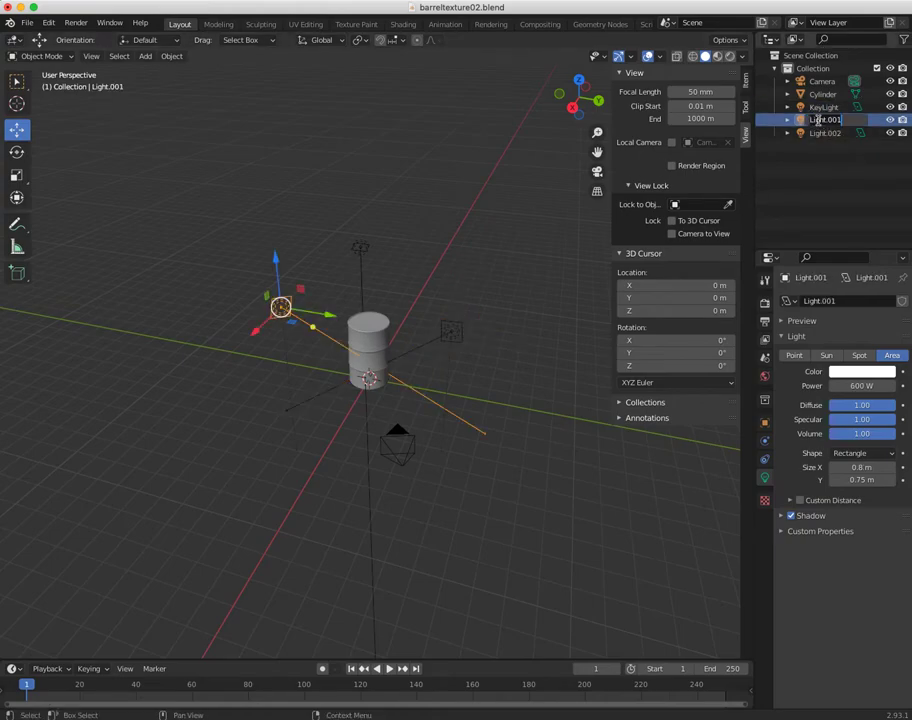
{"action": "type", "text": "FillL"}
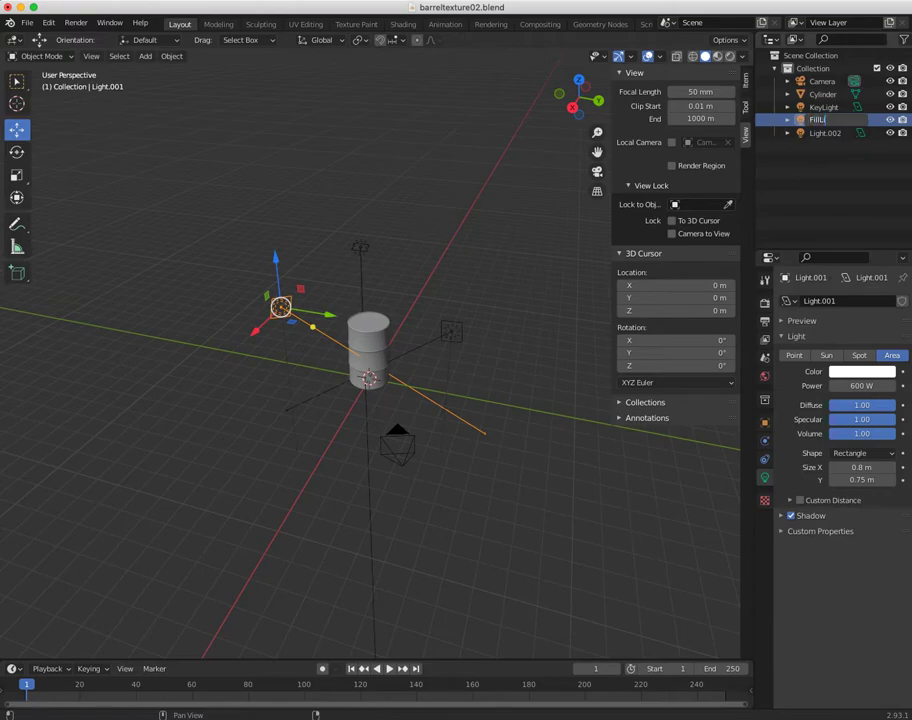
{"action": "type", "text": "ight"}
{"action": "key", "text": "Return"}
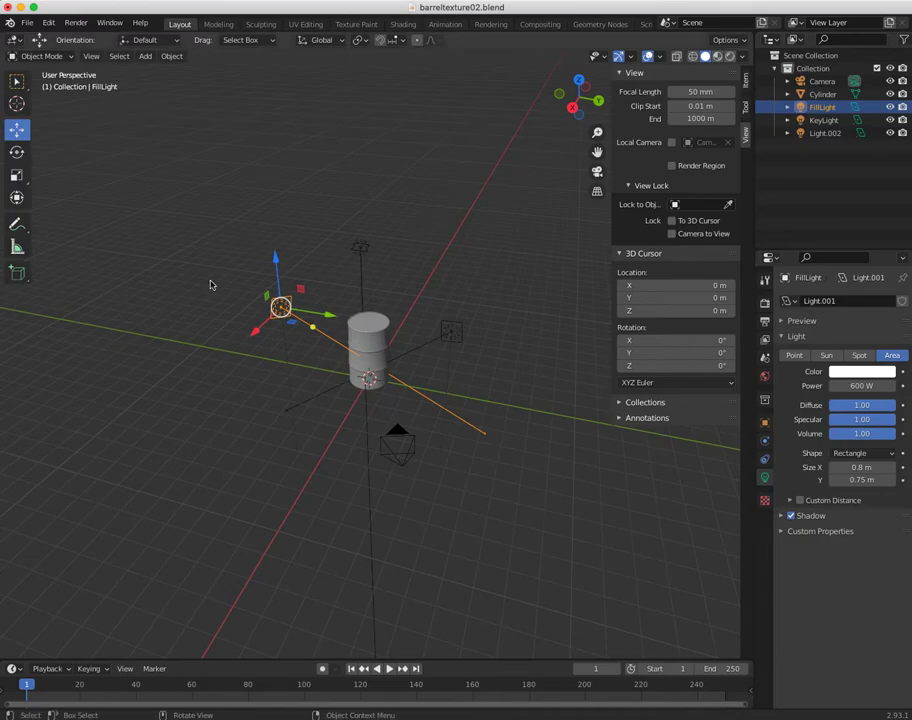
Rename the 400 W area light above the barrel as BackLight, and view the scene through the camera.
{"action": "left_click", "coordinate": [360, 247]}
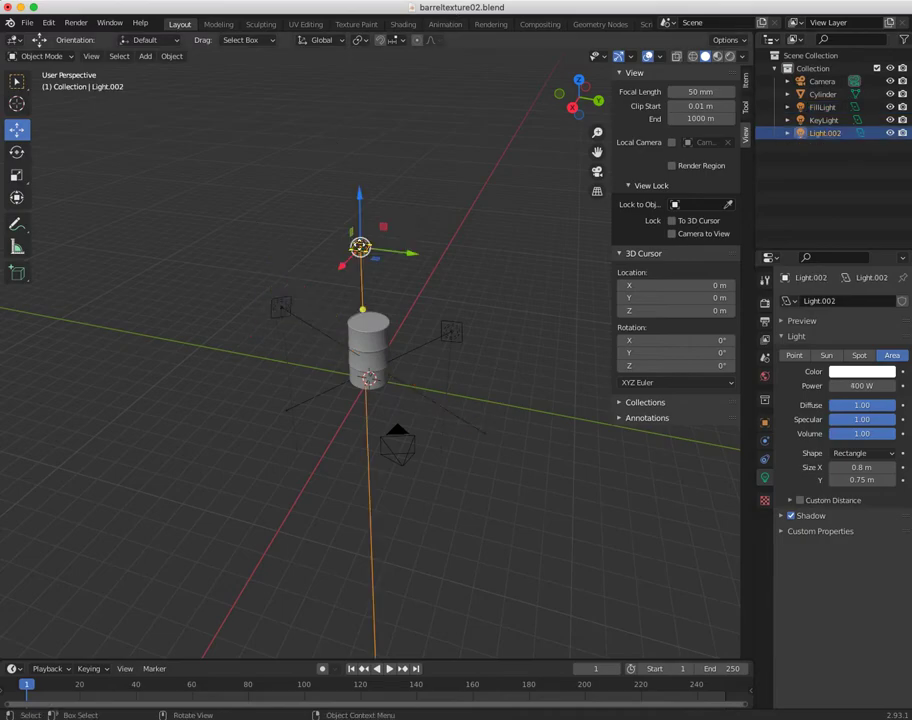
{"action": "double_click", "coordinate": [830, 133]}
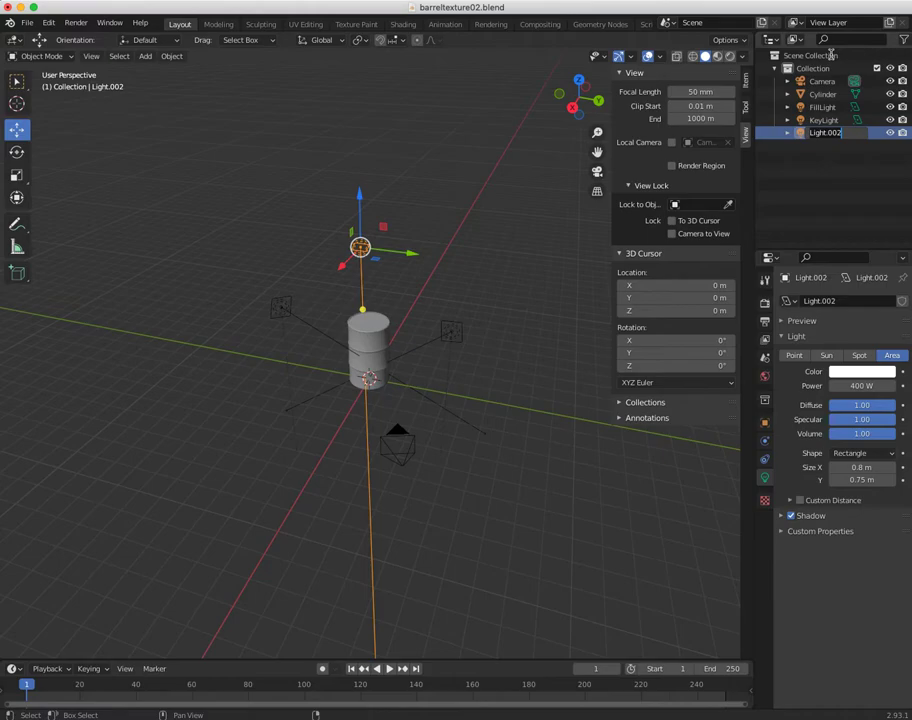
{"action": "type", "text": "BackLight"}
{"action": "key", "text": "Return"}
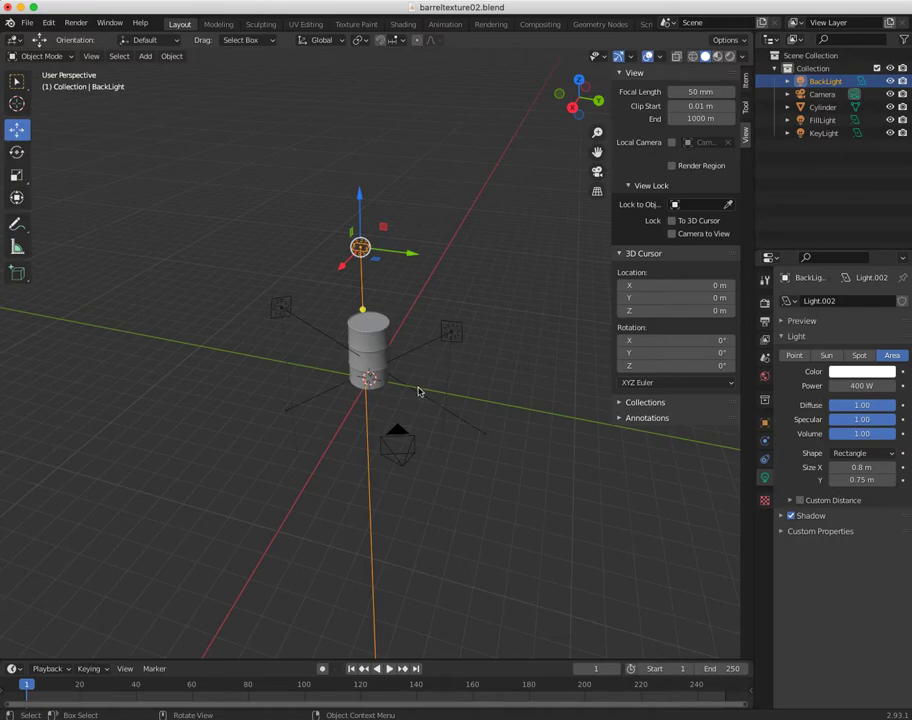
{"action": "left_click", "coordinate": [388, 449]}
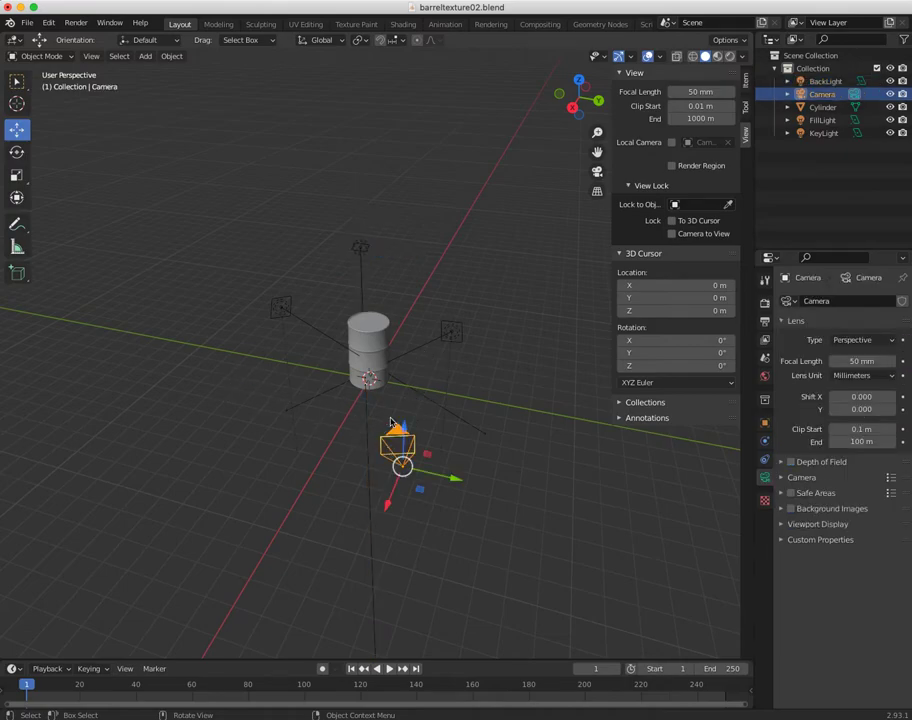
{"action": "key", "text": "KP_0"}
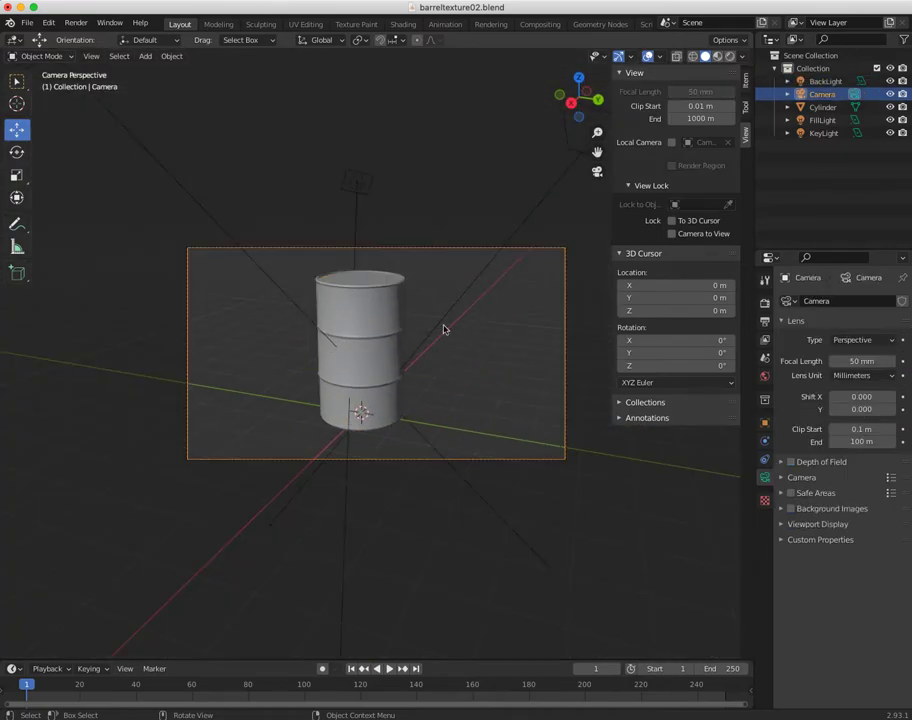
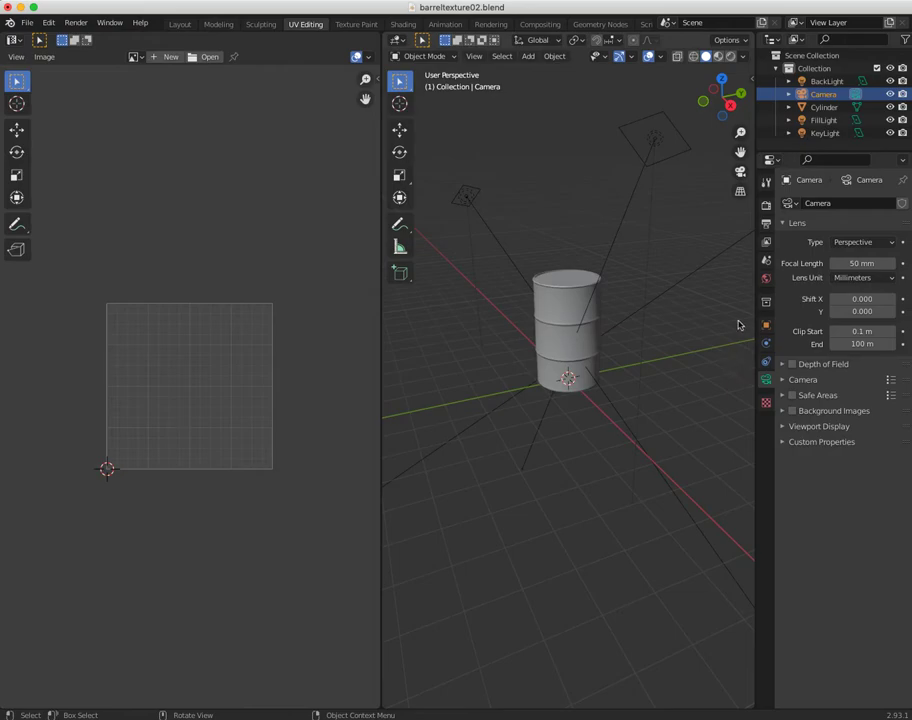
Select the barrel, expand its UV Maps list, and widen the UV editor area.
{"action": "left_click", "coordinate": [561, 320]}
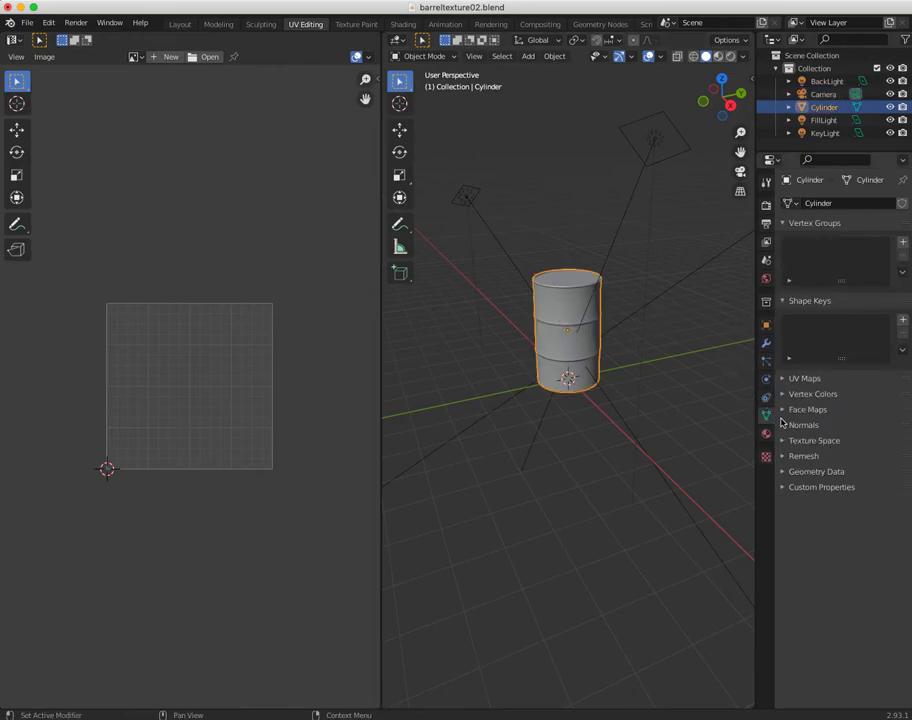
{"action": "left_click", "coordinate": [785, 378]}
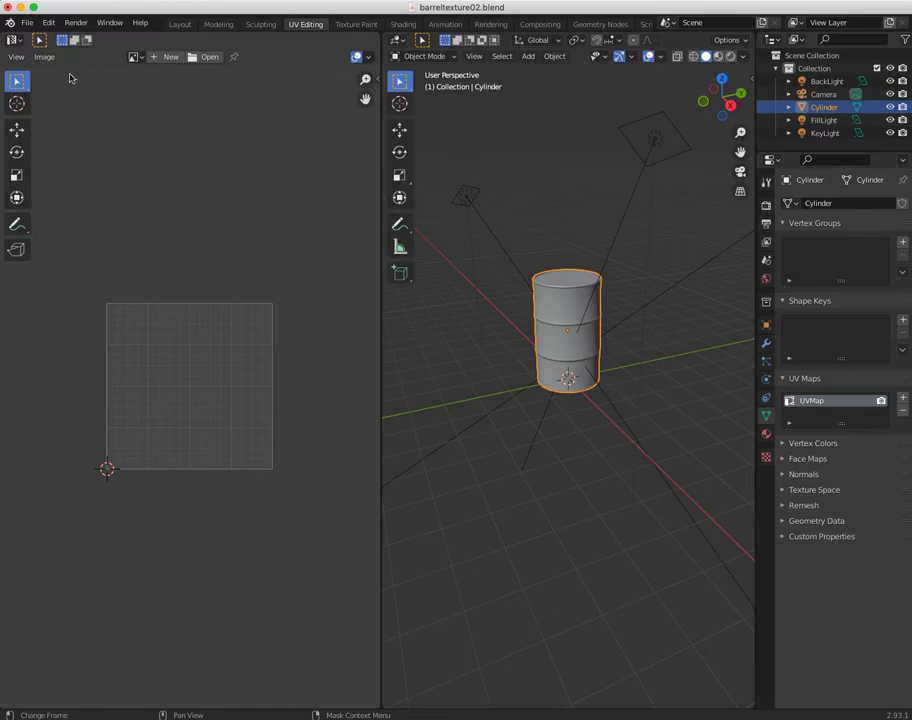
{"action": "left_click_drag", "start_coordinate": [380, 272], "coordinate": [440, 270]}
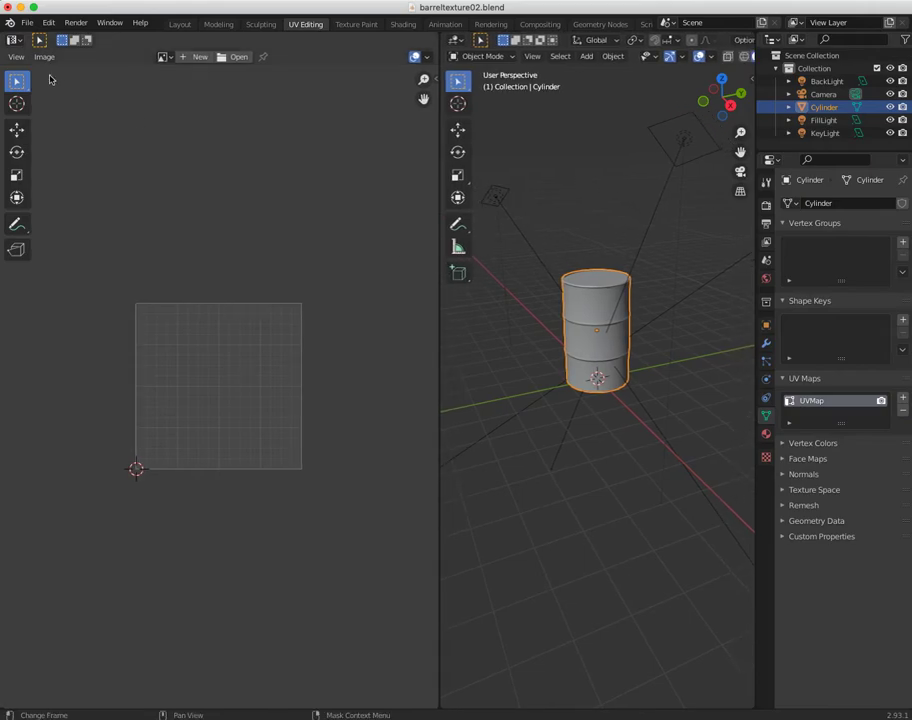
{"action": "left_click", "coordinate": [13, 40]}
{"action": "left_click", "coordinate": [16, 57]}
{"action": "mouse_move", "coordinate": [43, 60]}
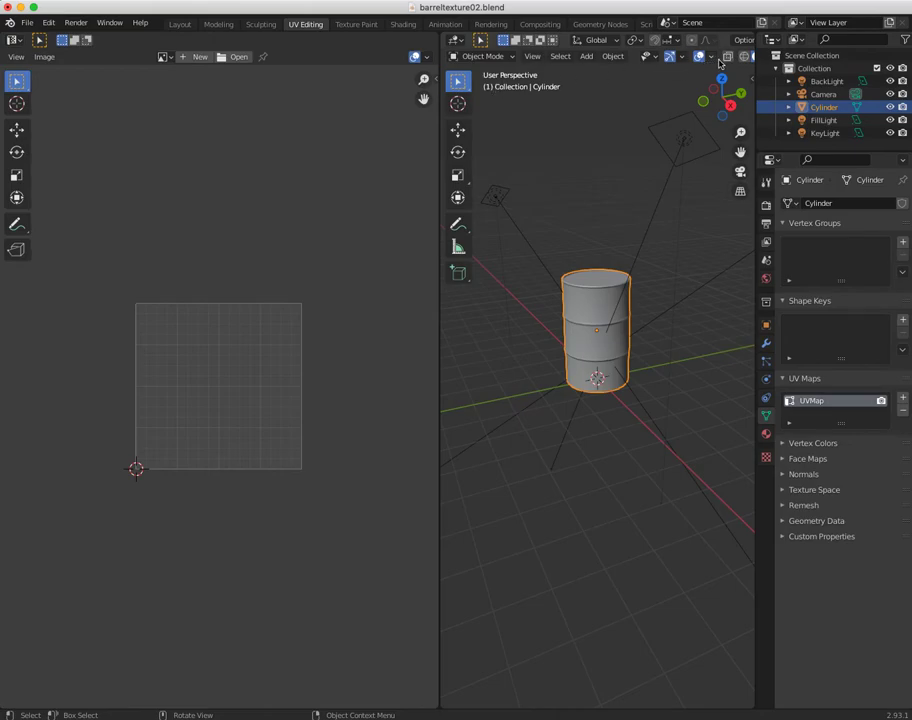
Enable X-ray in the 3D viewport, leave only the barrel selected, and enter Edit Mode.
{"action": "key", "text": "c"}
{"action": "key", "text": "Escape"}
{"action": "key", "text": "a"}
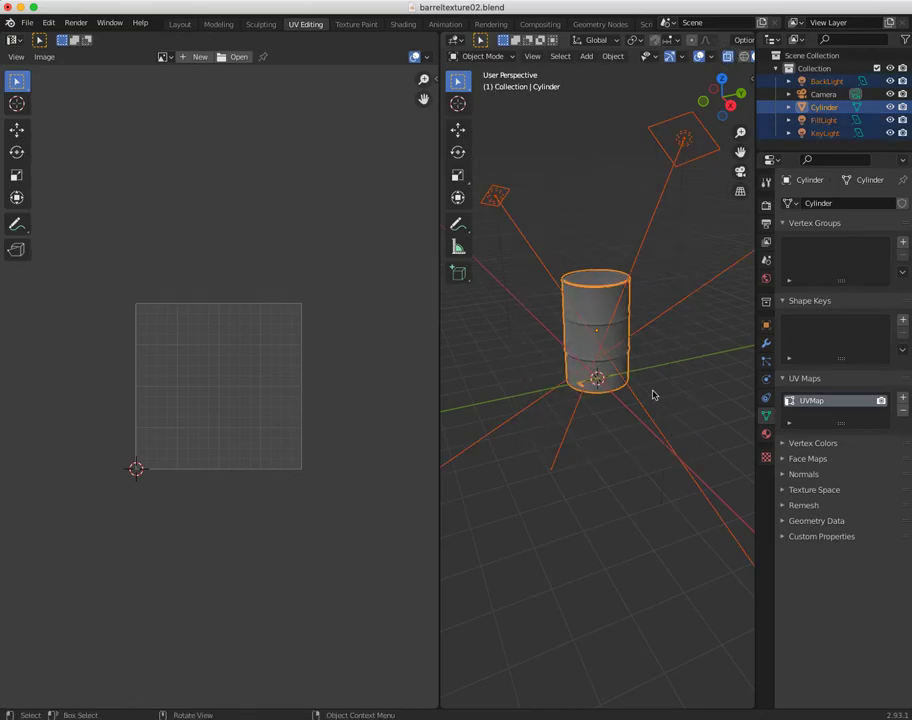
{"action": "left_click", "coordinate": [605, 230]}
{"action": "left_click", "coordinate": [603, 290]}
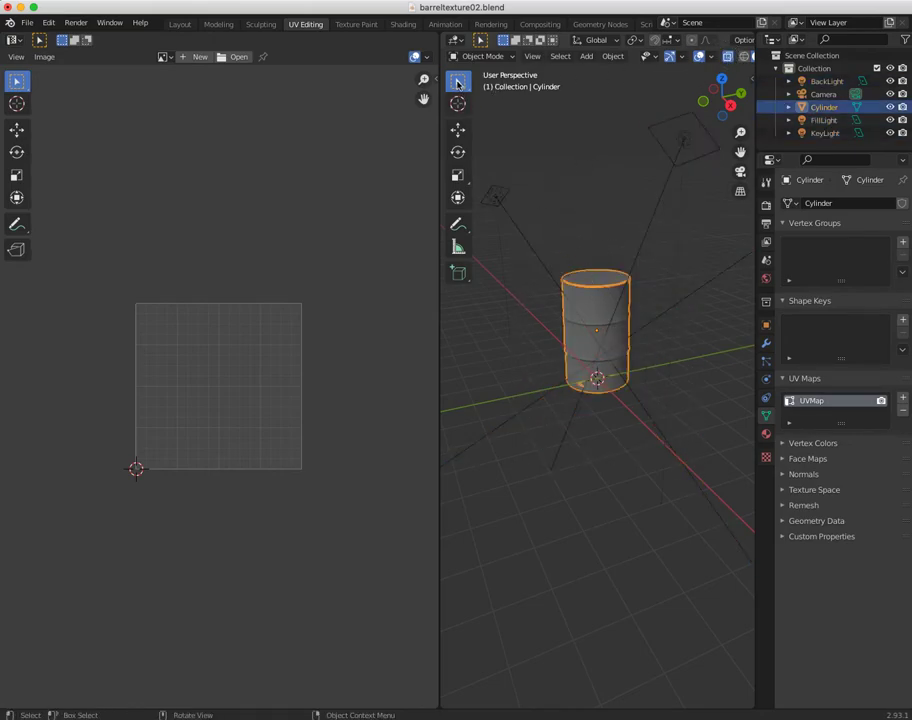
{"action": "left_click", "coordinate": [482, 56]}
{"action": "left_click", "coordinate": [482, 88]}
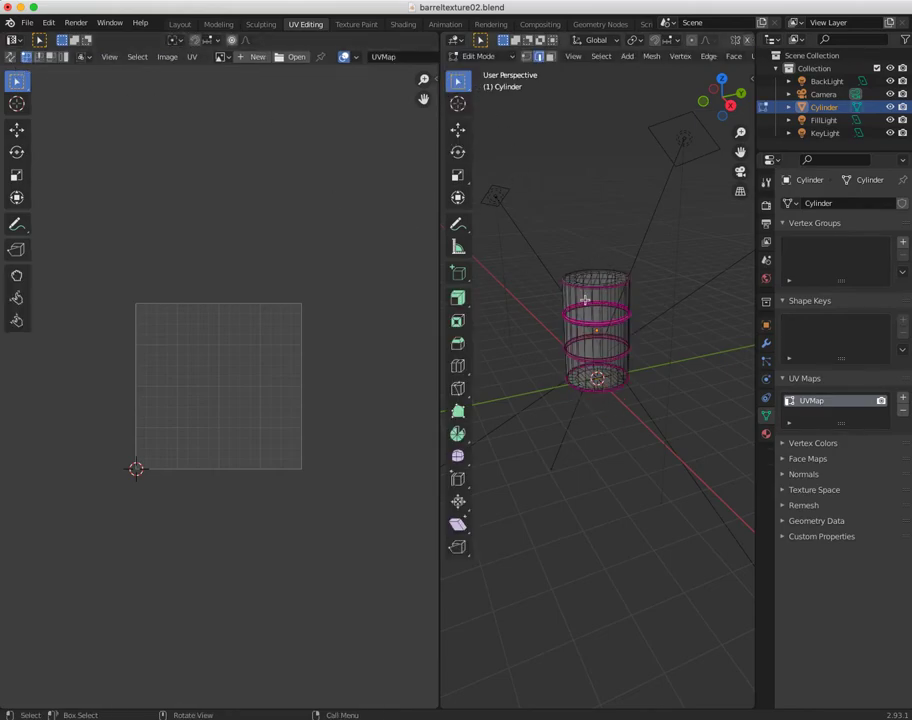
Narrow the UV editor area and enable UV Sync Selection to show the barrel's existing UV layout.
{"action": "left_click_drag", "start_coordinate": [440, 211], "coordinate": [383, 205]}
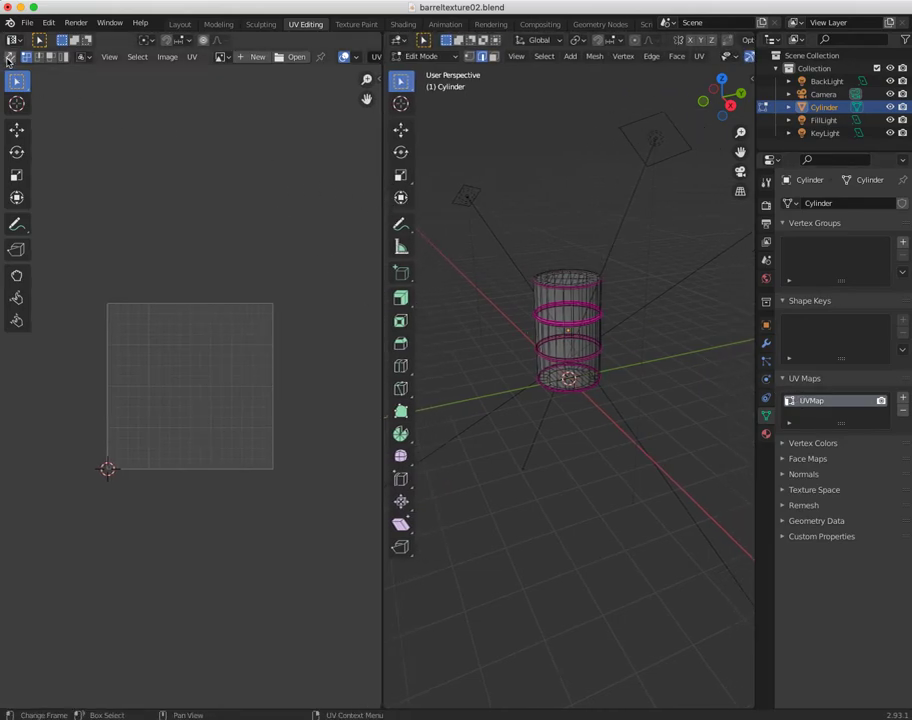
{"action": "left_click", "coordinate": [9, 57]}
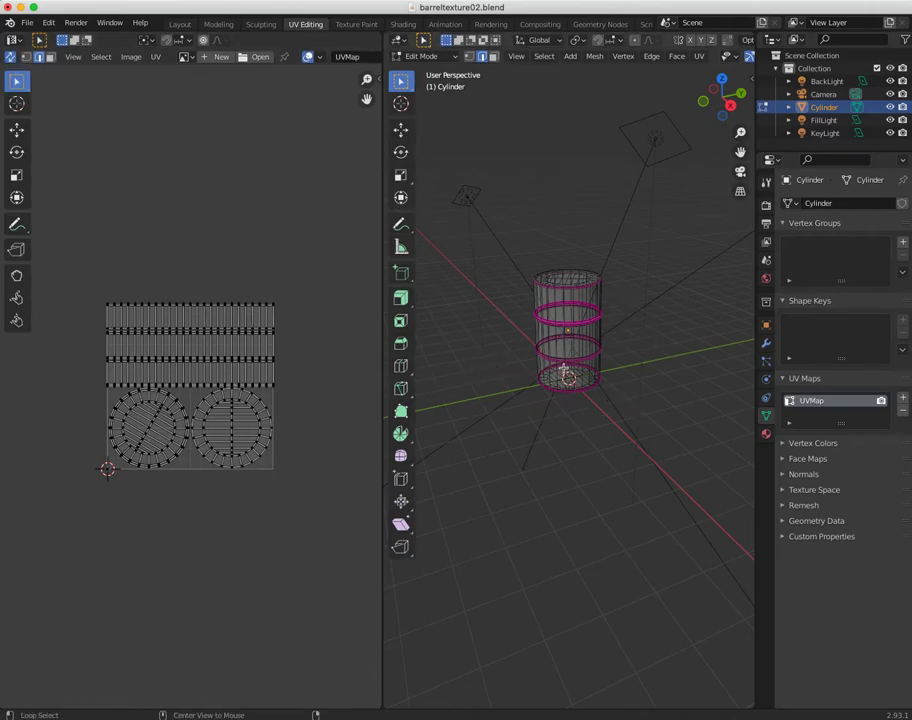
{"action": "scroll", "coordinate": [566, 374], "scroll_direction": "up", "scroll_amount": 5}
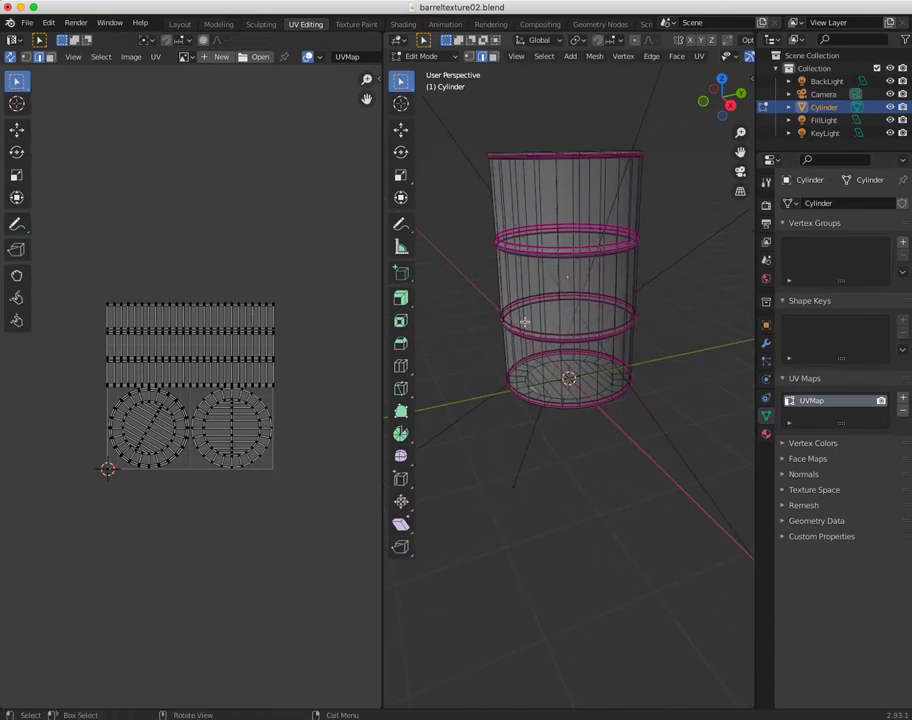
{"action": "middle_click_drag", "start_coordinate": [540, 325], "coordinate": [544, 334]}
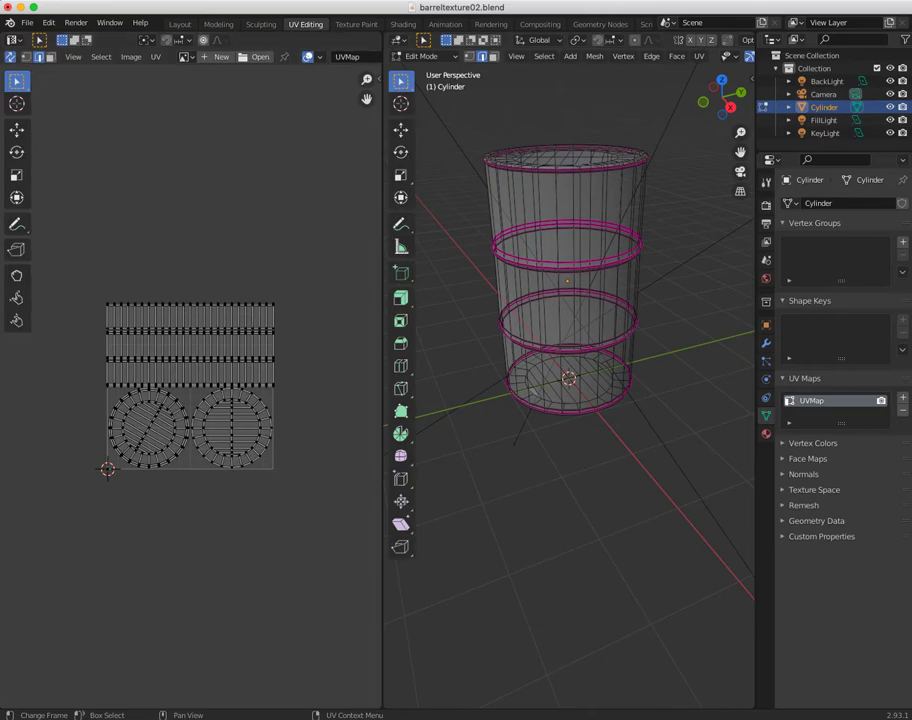
Select an edge on the barrel's top rim, enlarge the 3D viewport area, and disable X-ray.
{"action": "left_click", "coordinate": [537, 150]}
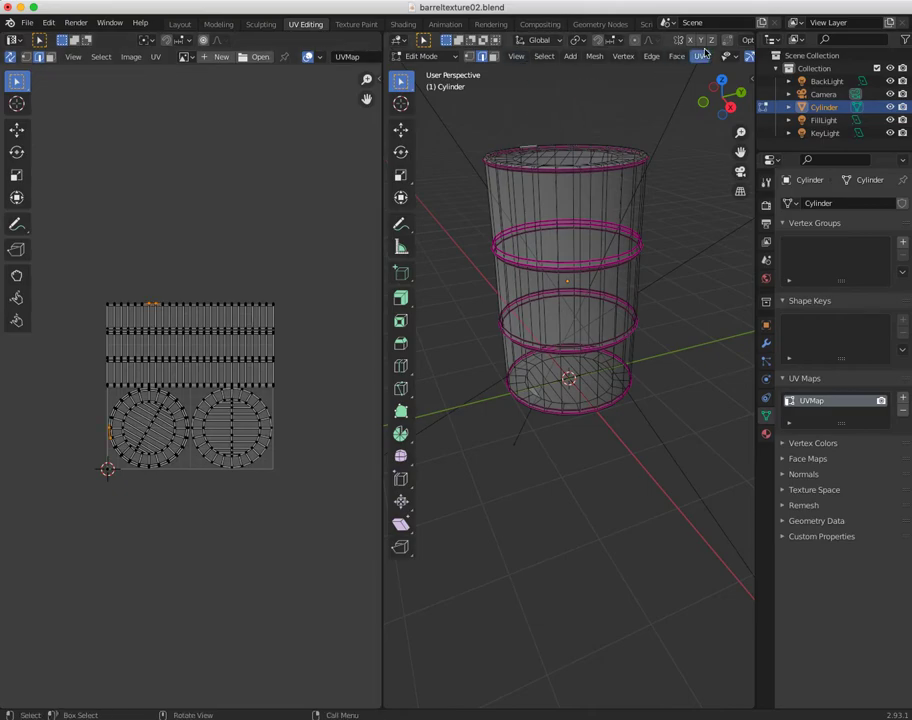
{"action": "left_click_drag", "start_coordinate": [383, 128], "coordinate": [326, 131]}
{"action": "left_click", "coordinate": [749, 56]}
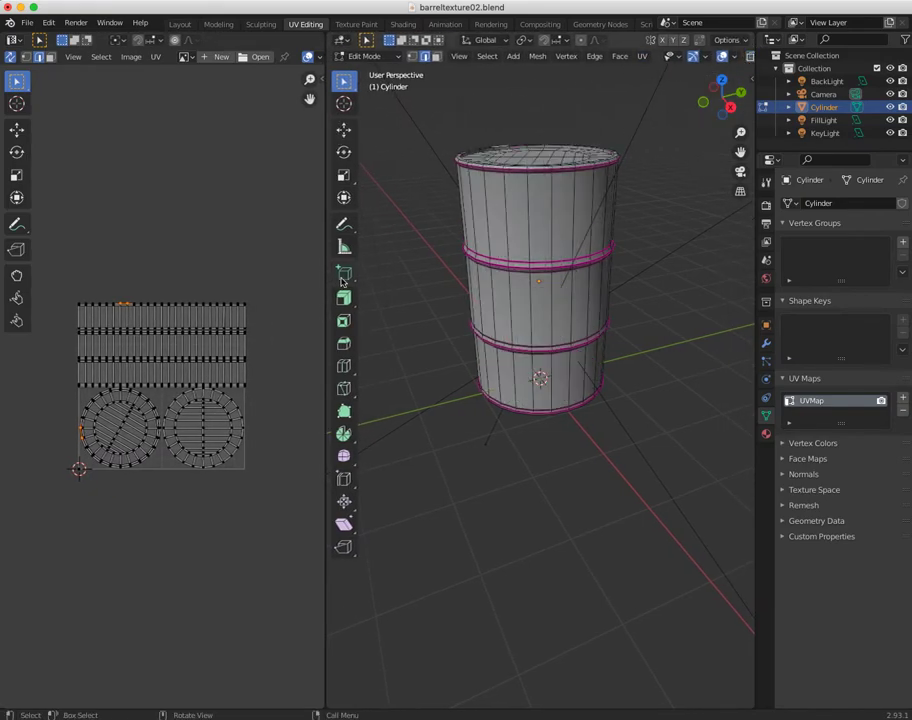
Compare the barrel mesh with its UV layout, first with everything selected and then with one bottom-rim edge.
{"action": "key", "text": "a"}
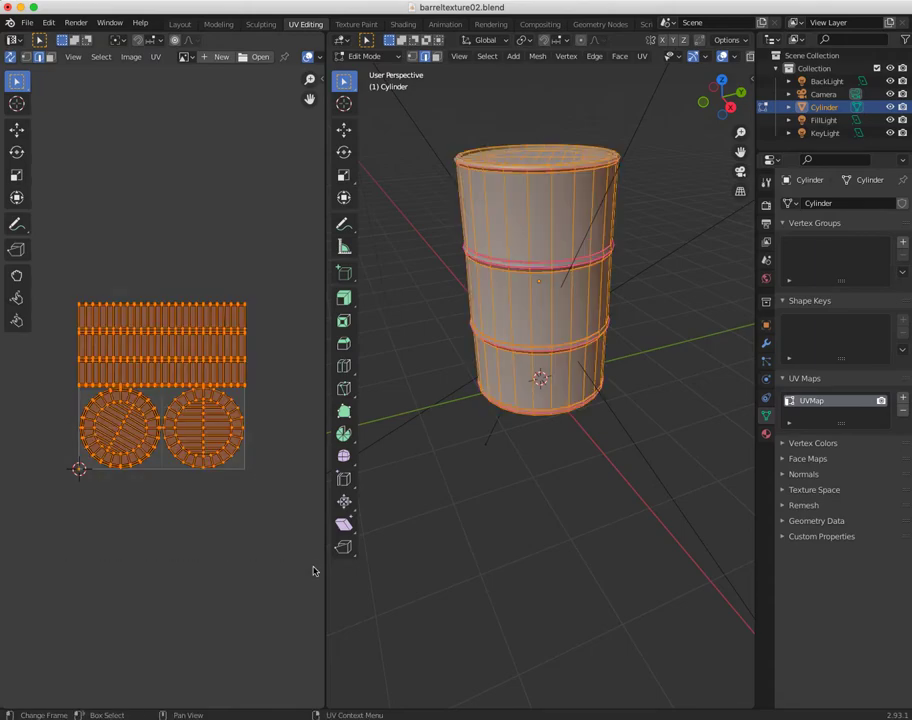
{"action": "middle_click_drag", "start_coordinate": [540, 470], "coordinate": [489, 448]}
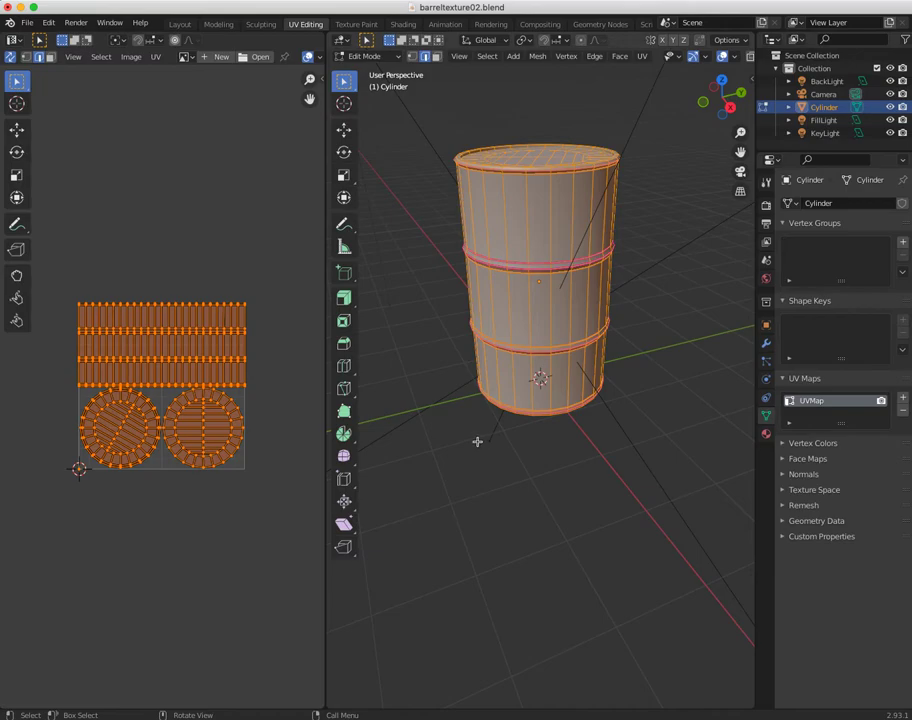
{"action": "key", "text": "alt+a"}
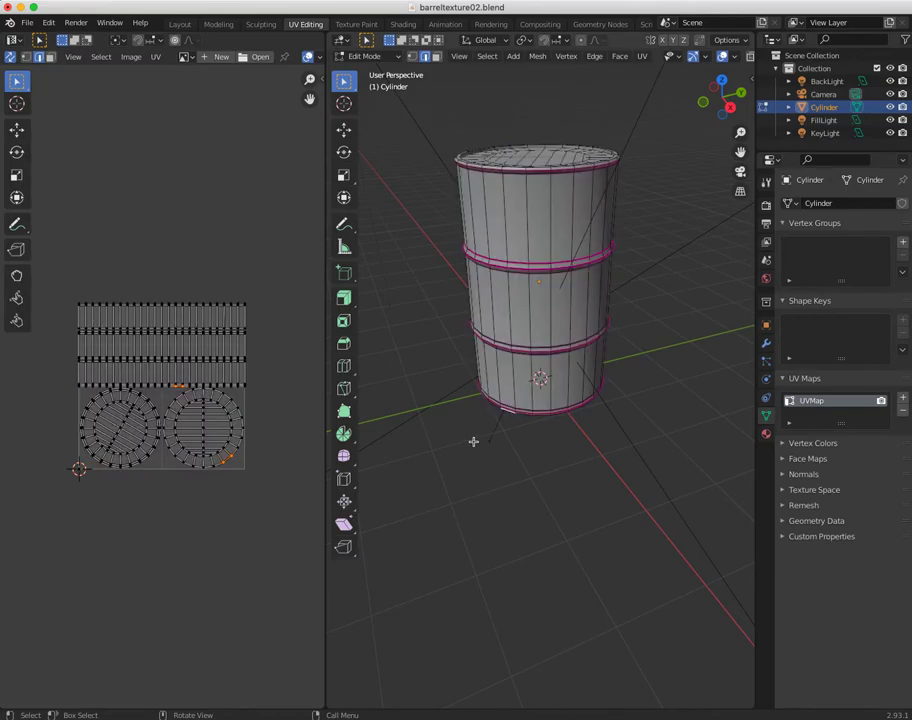
Remove the existing UVMap from the barrel's UV maps.
{"action": "middle_click_drag", "start_coordinate": [470, 423], "coordinate": [491, 401]}
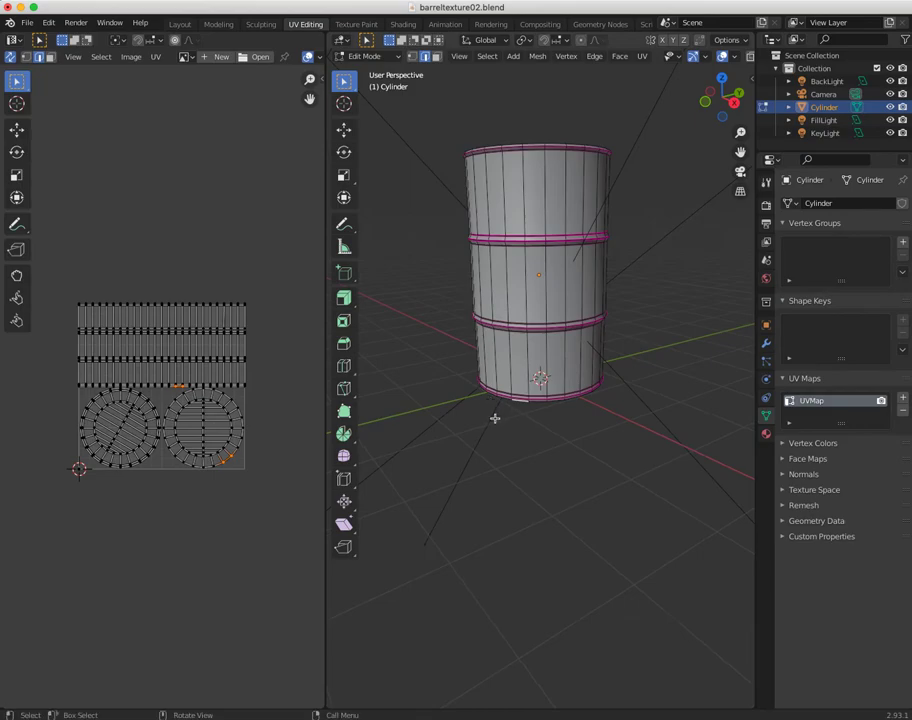
{"action": "mouse_move", "coordinate": [505, 430]}
{"action": "middle_mouse_down", "text": "alt"}
{"action": "mouse_move", "coordinate": [509, 440]}
{"action": "mouse_move", "coordinate": [540, 379]}
{"action": "mouse_move", "coordinate": [520, 352]}
{"action": "mouse_move", "coordinate": [535, 482]}
{"action": "mouse_move", "coordinate": [538, 461]}
{"action": "mouse_move", "coordinate": [542, 472]}
{"action": "mouse_move", "coordinate": [556, 444]}
{"action": "mouse_move", "coordinate": [516, 443]}
{"action": "middle_mouse_up", "text": "alt"}
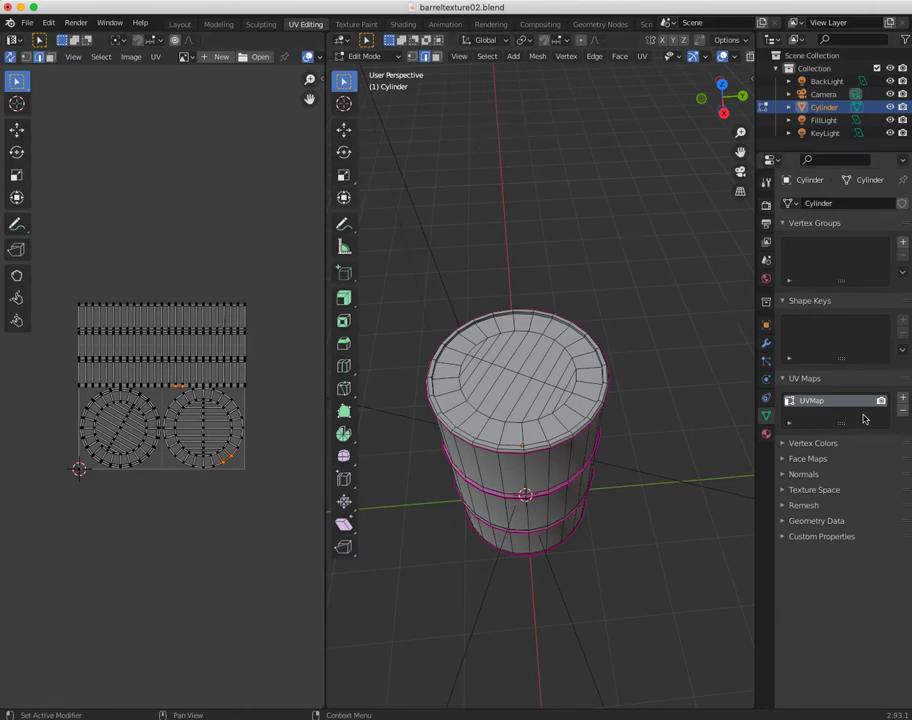
{"action": "left_click", "coordinate": [903, 407]}
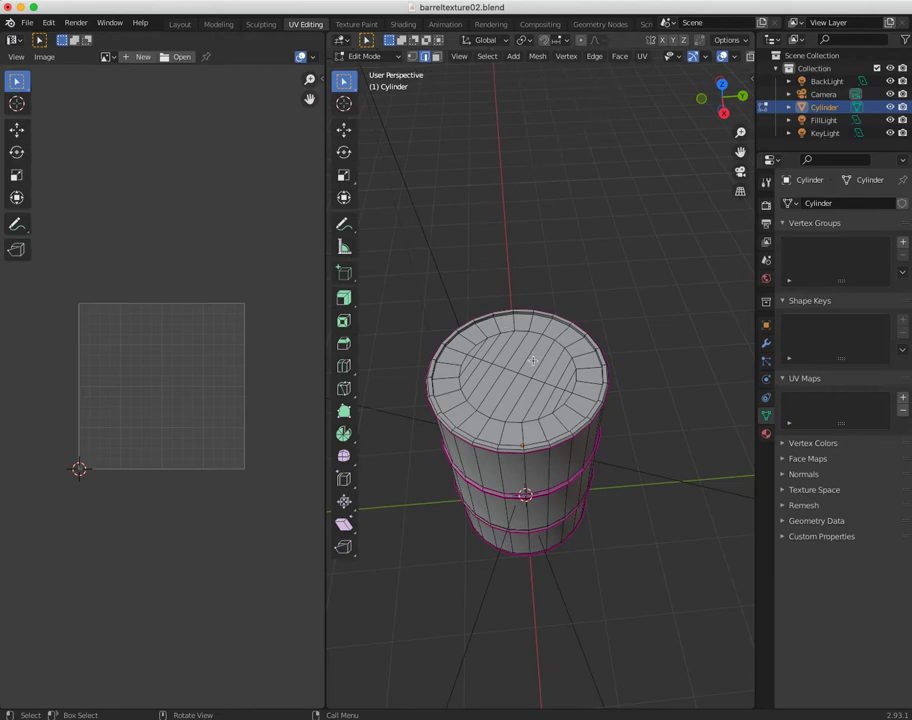
Select a continuous edge line across the barrel's lid, down its side and across its base, and mark it as a seam.
{"action": "middle_click_drag", "start_coordinate": [557, 421], "coordinate": [536, 372]}
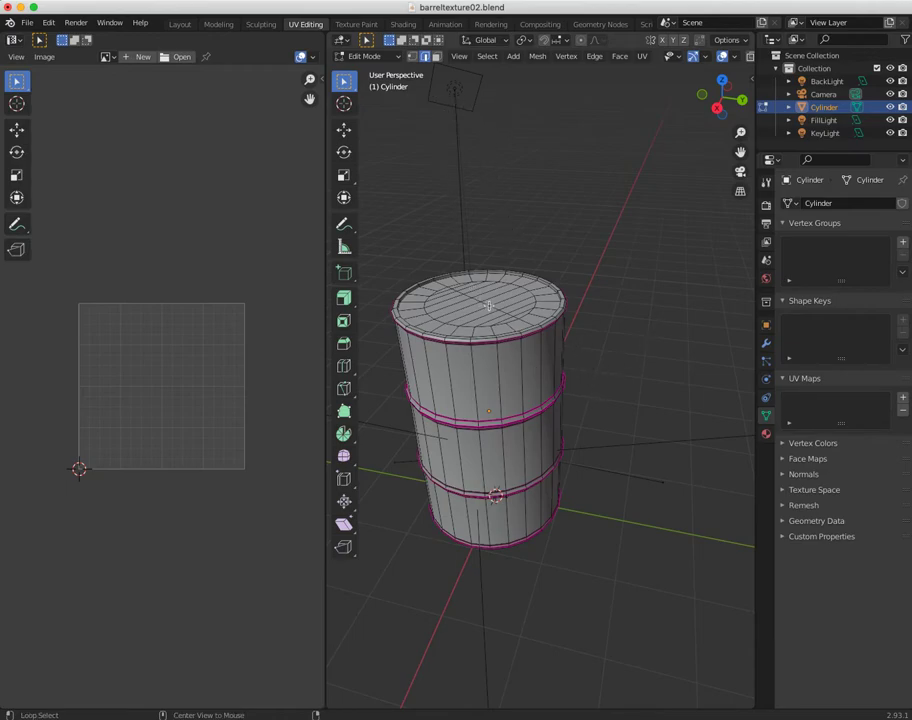
{"action": "middle_click_drag", "start_coordinate": [513, 368], "coordinate": [578, 433]}
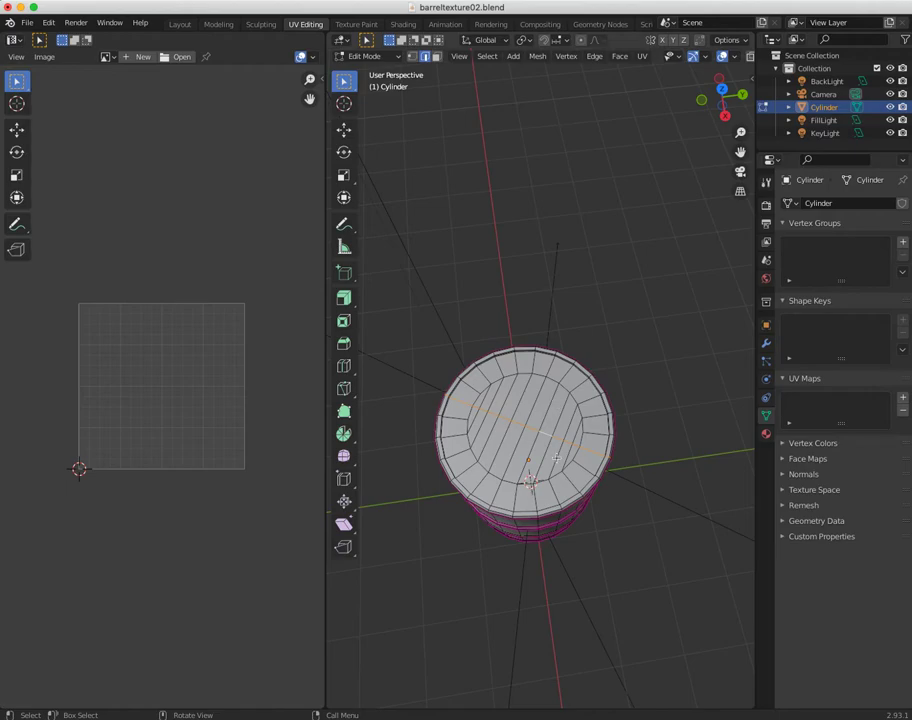
{"action": "middle_click_drag", "start_coordinate": [554, 468], "coordinate": [553, 311]}
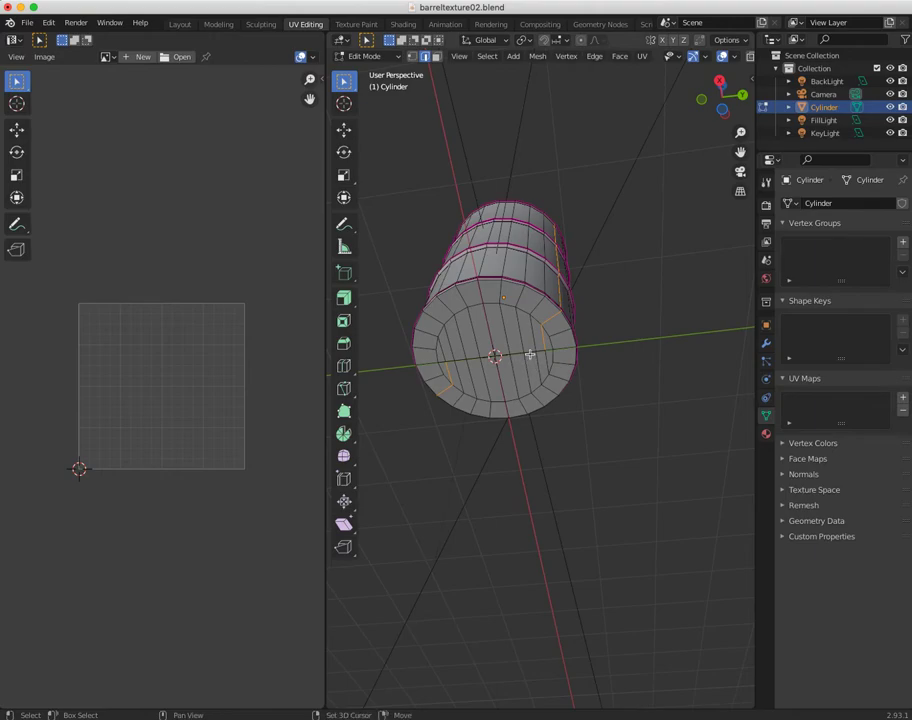
{"action": "left_click", "coordinate": [530, 352], "text": "shift"}
{"action": "middle_click_drag", "start_coordinate": [512, 384], "coordinate": [537, 411]}
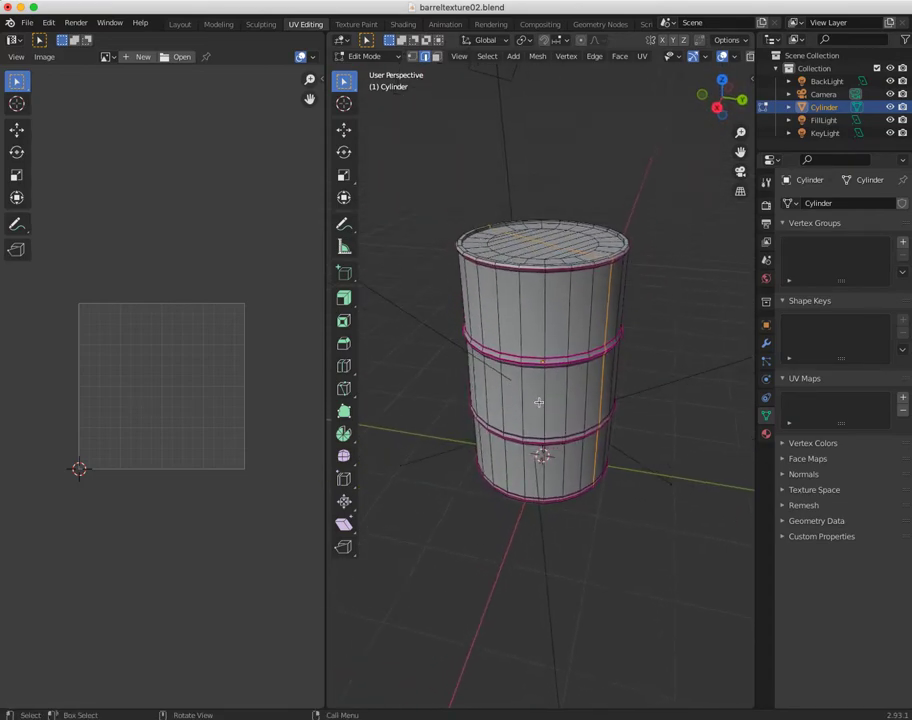
{"action": "left_click", "coordinate": [641, 55]}
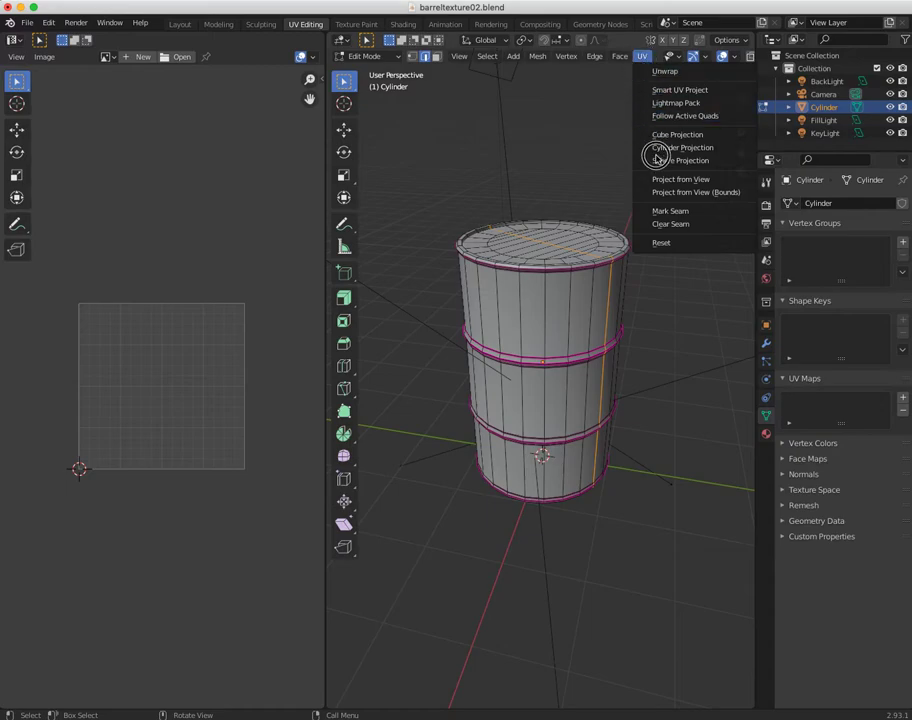
{"action": "left_click", "coordinate": [664, 212]}
Clear the seam from the stray short edge on the barrel's base and check the remaining seam line around the mesh.
{"action": "middle_click_drag", "start_coordinate": [541, 373], "coordinate": [470, 330]}
{"action": "middle_click_drag", "start_coordinate": [431, 259], "coordinate": [574, 191]}
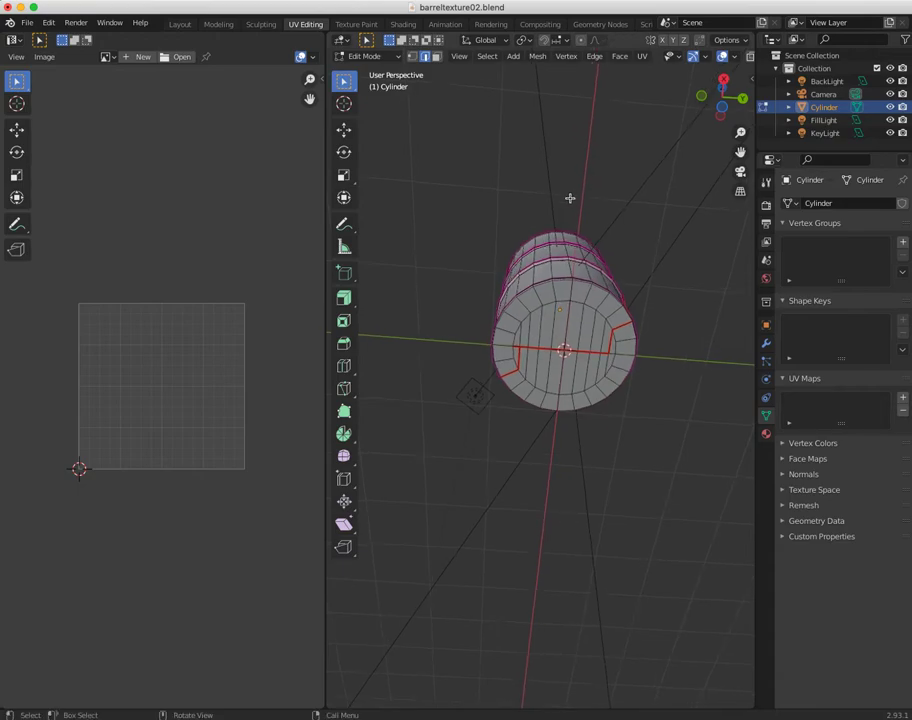
{"action": "left_click", "coordinate": [512, 345], "text": "ctrl"}
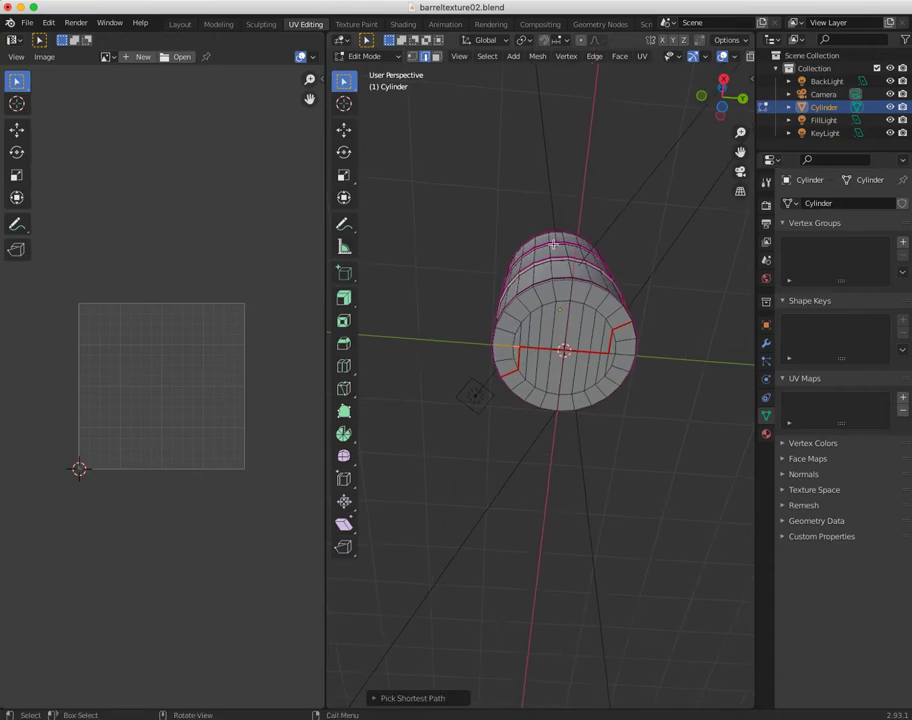
{"action": "left_click", "coordinate": [642, 56]}
{"action": "left_click", "coordinate": [657, 225]}
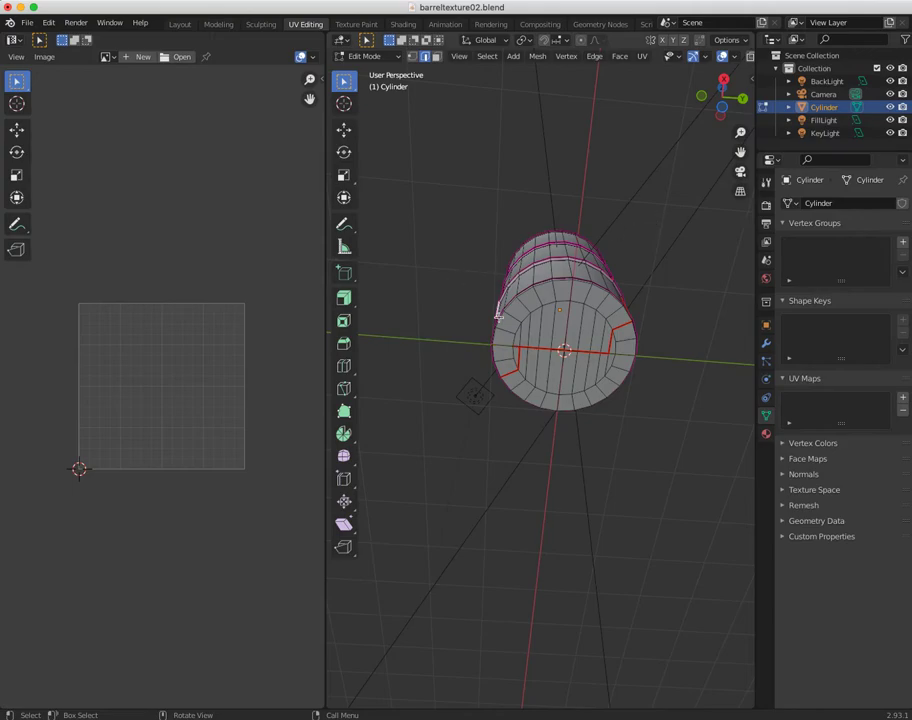
{"action": "left_click", "coordinate": [515, 350], "text": "ctrl"}
{"action": "middle_click_drag", "start_coordinate": [511, 347], "coordinate": [594, 429]}
{"action": "middle_click_drag", "start_coordinate": [602, 368], "coordinate": [460, 402]}
{"action": "middle_click_drag", "start_coordinate": [456, 350], "coordinate": [490, 345]}
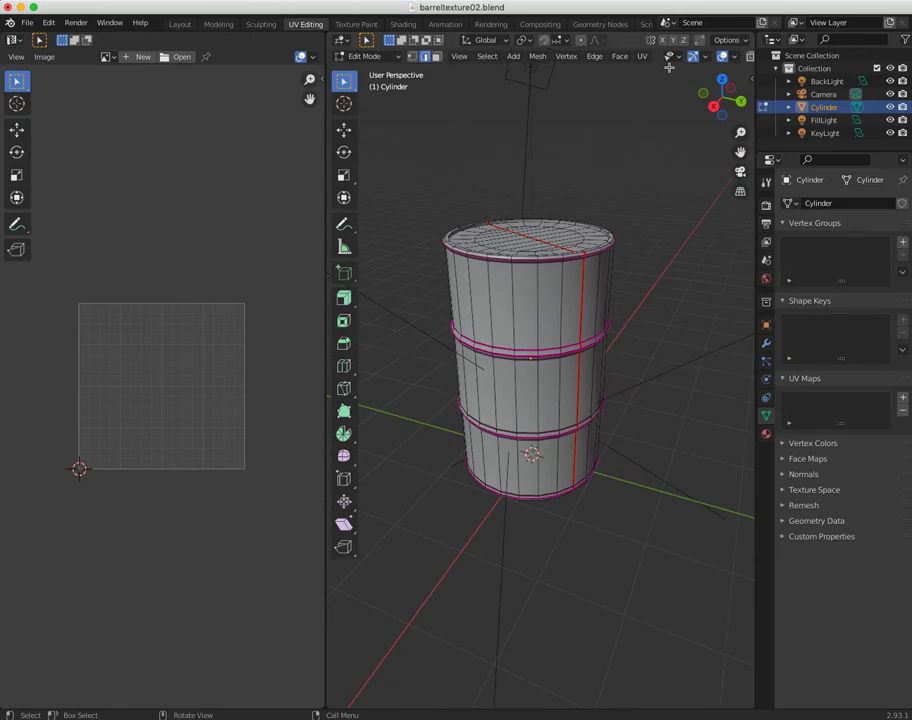
Select the whole barrel mesh through X-ray, turn X-ray off, widen the UV editor, and unwrap with Cube Projection.
{"action": "key", "text": "alt+z"}
{"action": "left_click_drag", "start_coordinate": [391, 169], "coordinate": [691, 569]}
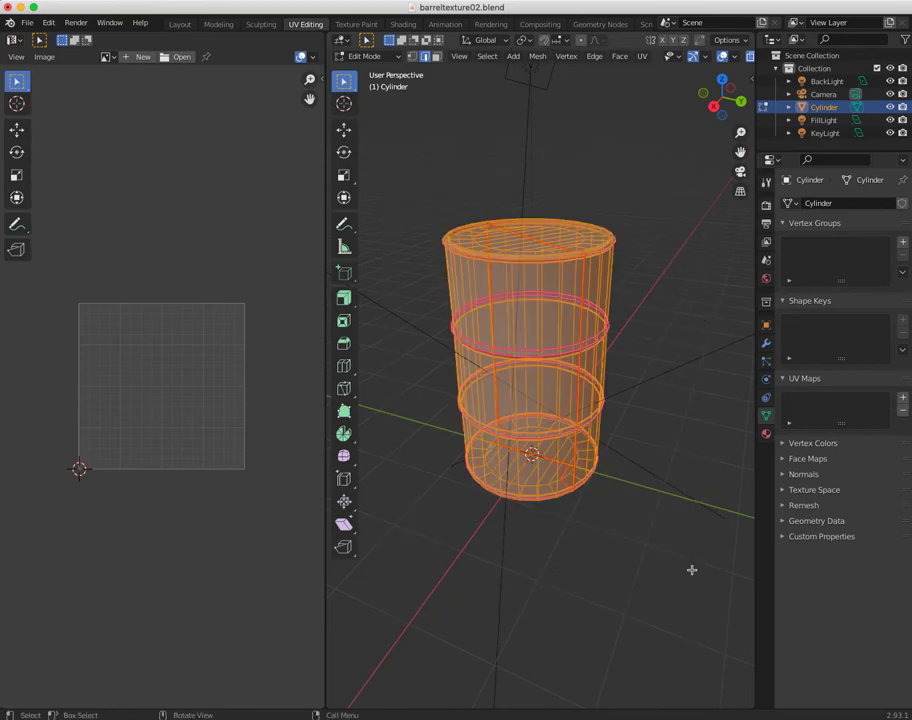
{"action": "left_click", "coordinate": [750, 60]}
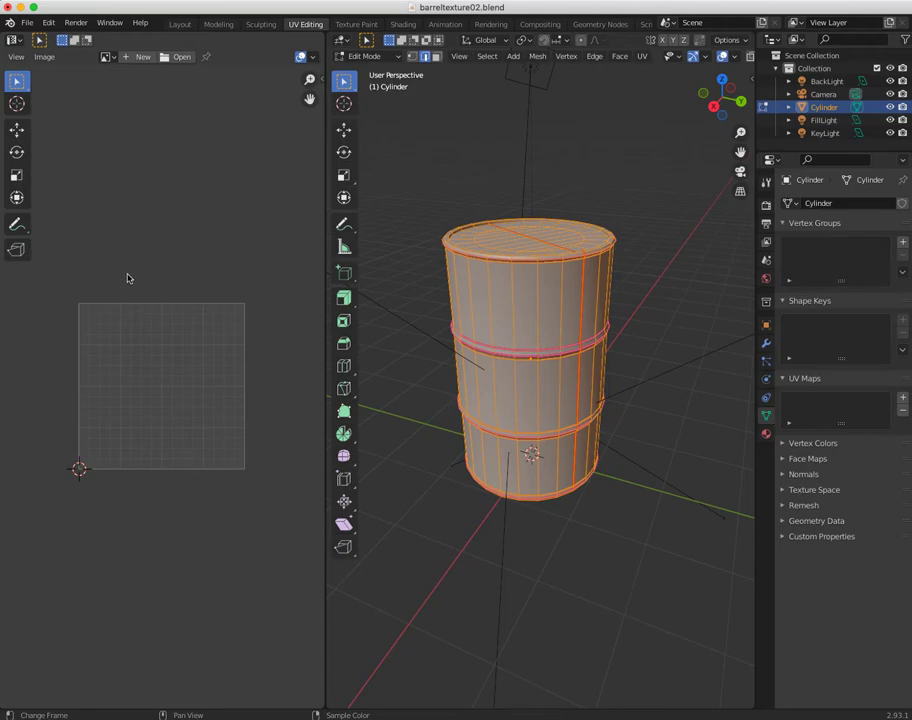
{"action": "left_click_drag", "start_coordinate": [325, 378], "coordinate": [360, 376]}
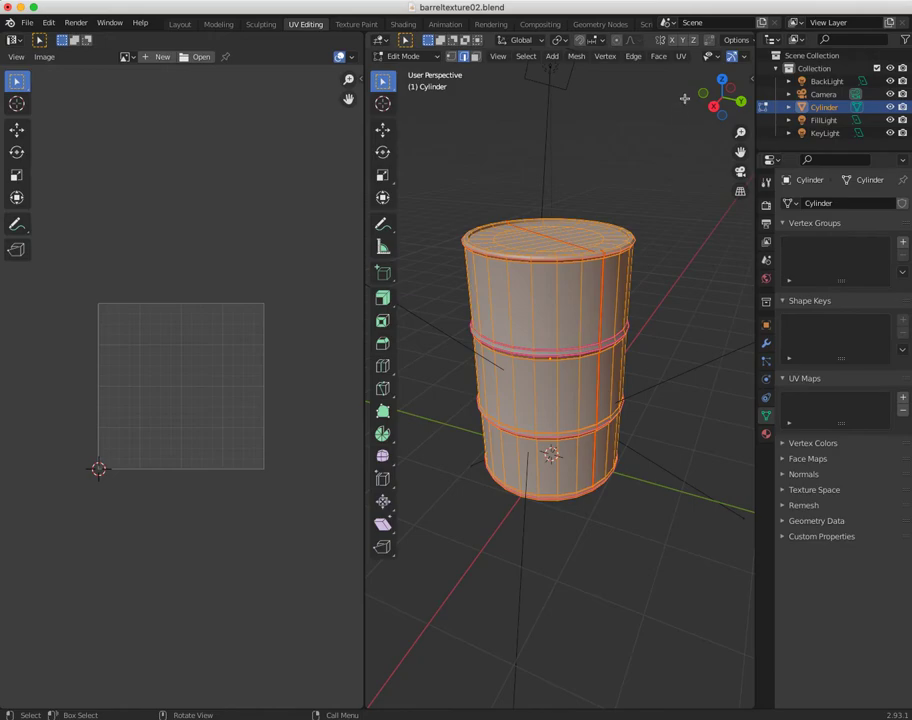
{"action": "left_click", "coordinate": [681, 57]}
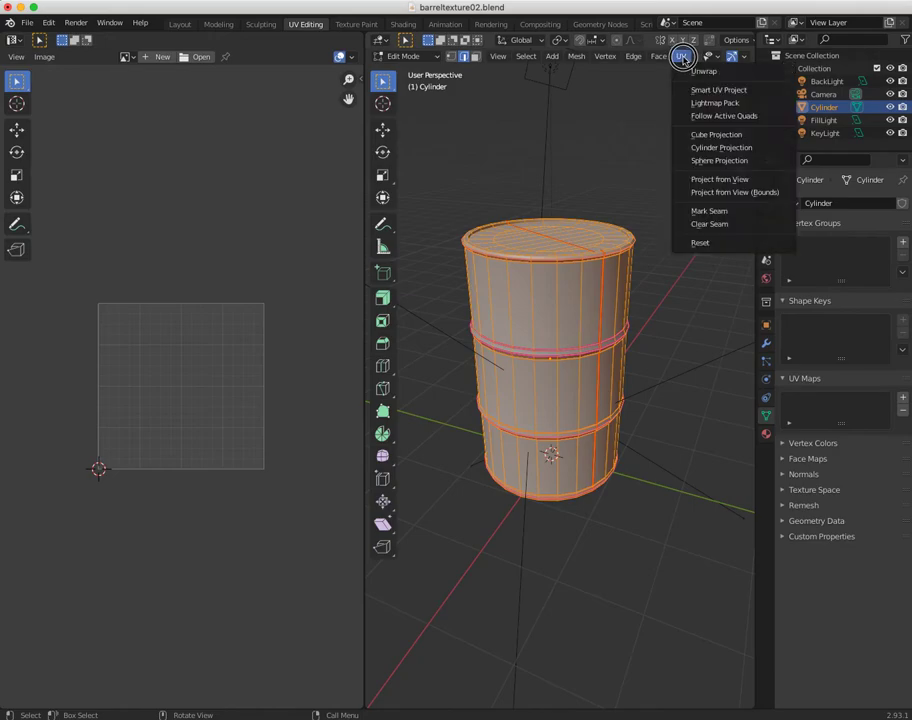
{"action": "left_click", "coordinate": [696, 135]}
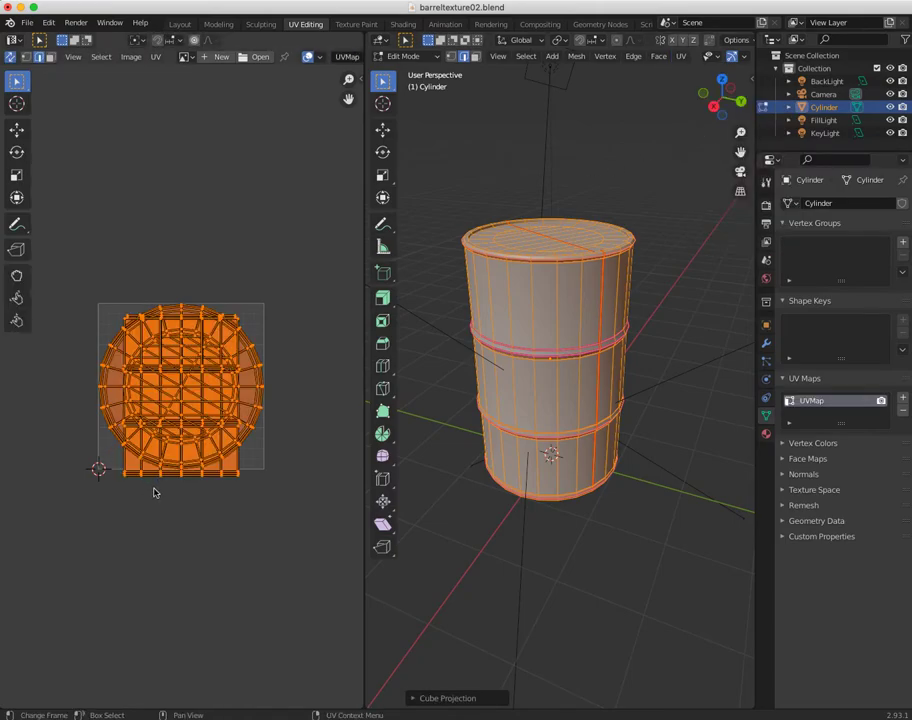
Select all of the barrel's overlapping UVs and separate them with Pack Islands.
{"action": "left_click", "coordinate": [681, 56]}
{"action": "left_click_drag", "start_coordinate": [71, 260], "coordinate": [299, 550]}
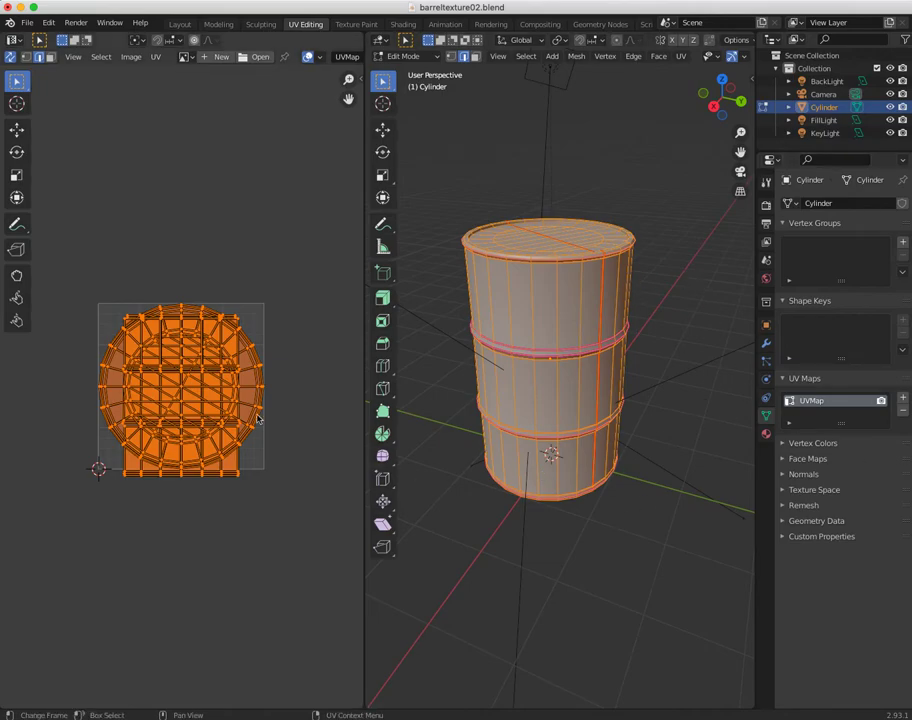
{"action": "left_click", "coordinate": [75, 278]}
{"action": "left_click_drag", "start_coordinate": [65, 264], "coordinate": [297, 545]}
{"action": "left_click", "coordinate": [155, 58]}
{"action": "left_click", "coordinate": [155, 56]}
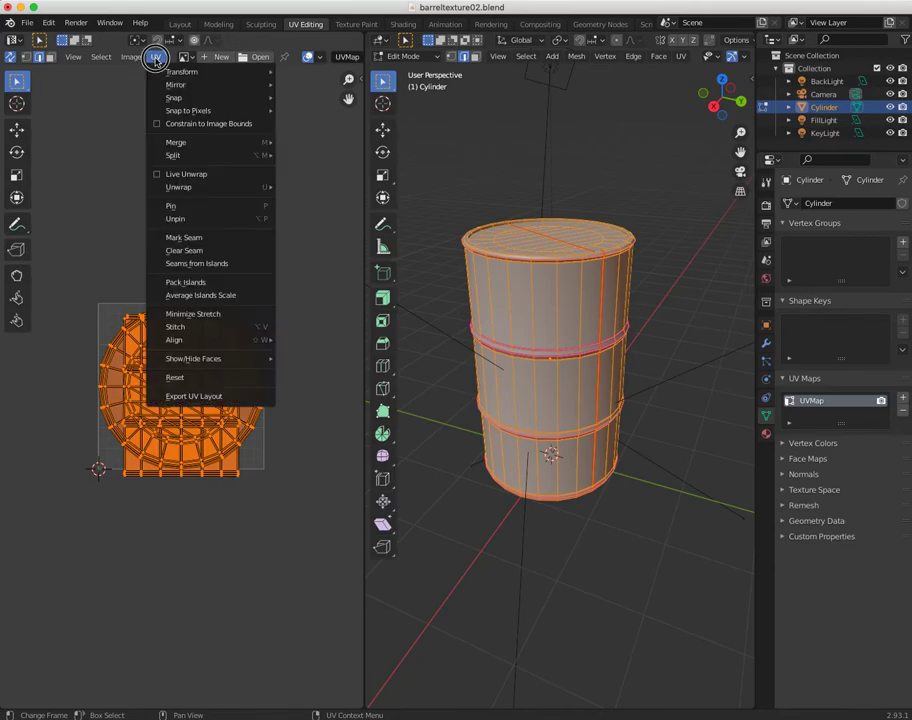
{"action": "left_click", "coordinate": [167, 285]}
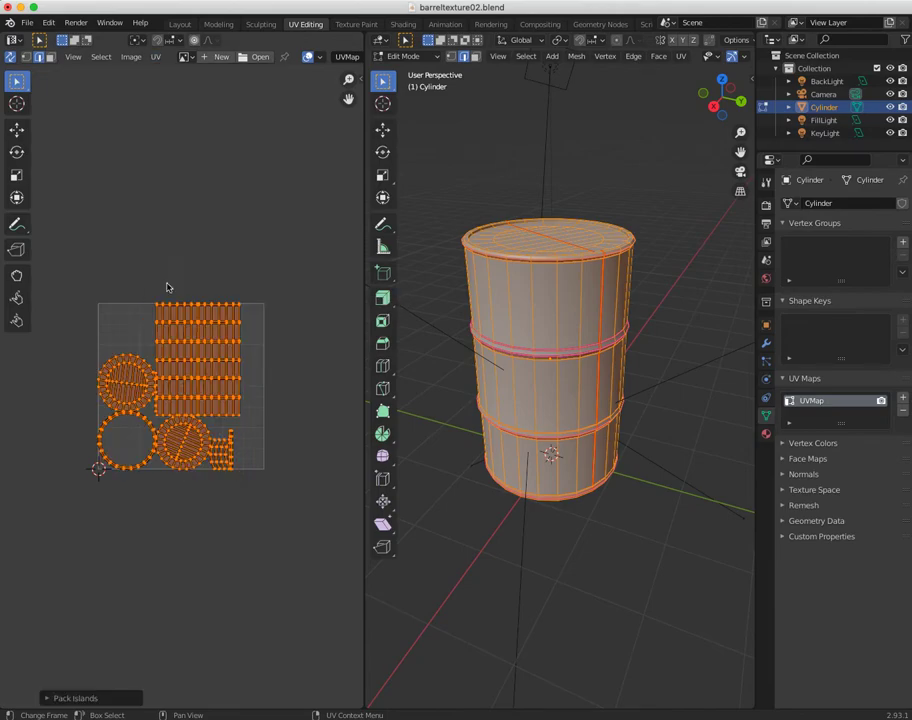
Clear the selection, switch to face selection, and circle-select the second wide UV strip to find its matching barrel faces.
{"action": "key", "text": "alt+a"}
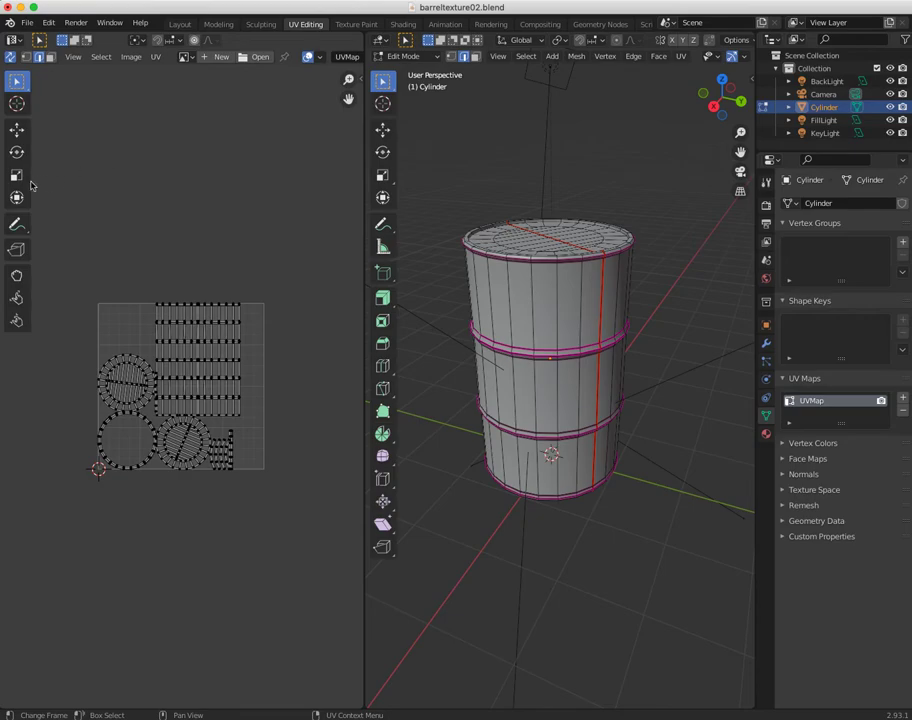
{"action": "key", "text": "c"}
{"action": "left_click_drag", "start_coordinate": [223, 331], "coordinate": [175, 330]}
{"action": "key", "text": "Escape"}
{"action": "mouse_move", "coordinate": [530, 417]}
{"action": "middle_mouse_down"}
{"action": "mouse_move", "coordinate": [322, 387]}
{"action": "mouse_move", "coordinate": [210, 401]}
{"action": "mouse_move", "coordinate": [159, 326]}
{"action": "middle_mouse_up"}
{"action": "key", "text": "c"}
{"action": "left_click_drag", "start_coordinate": [159, 326], "coordinate": [248, 332]}
{"action": "key", "text": "Escape"}
{"action": "middle_click_drag", "start_coordinate": [414, 235], "coordinate": [375, 319]}
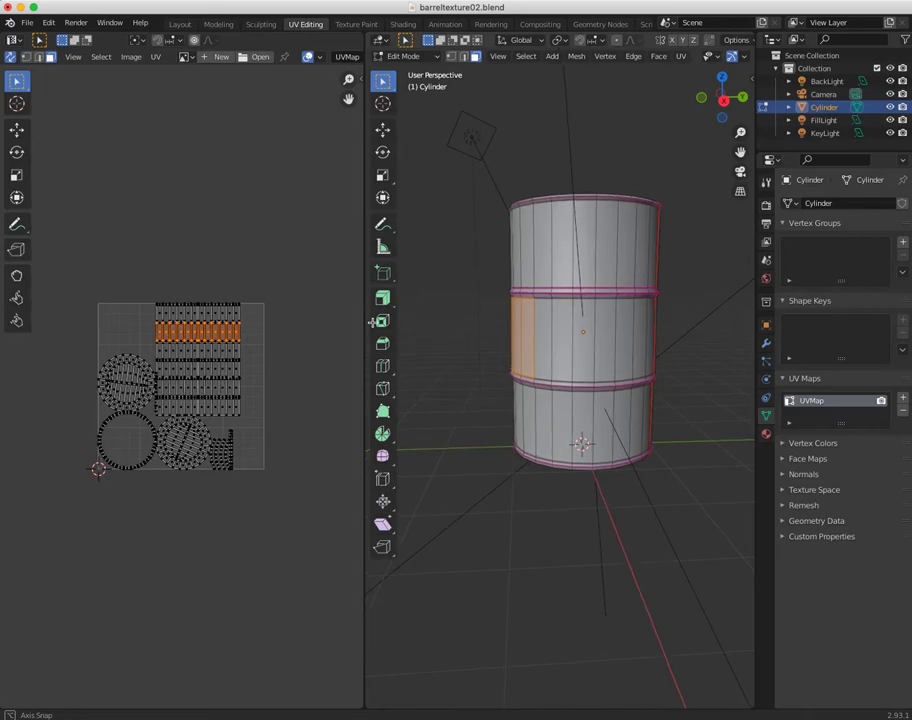
Enlarge the 3D viewport and, with X-ray on, select the barrel's whole middle band to compare it with the UV layout.
{"action": "left_click_drag", "start_coordinate": [454, 319], "coordinate": [698, 362]}
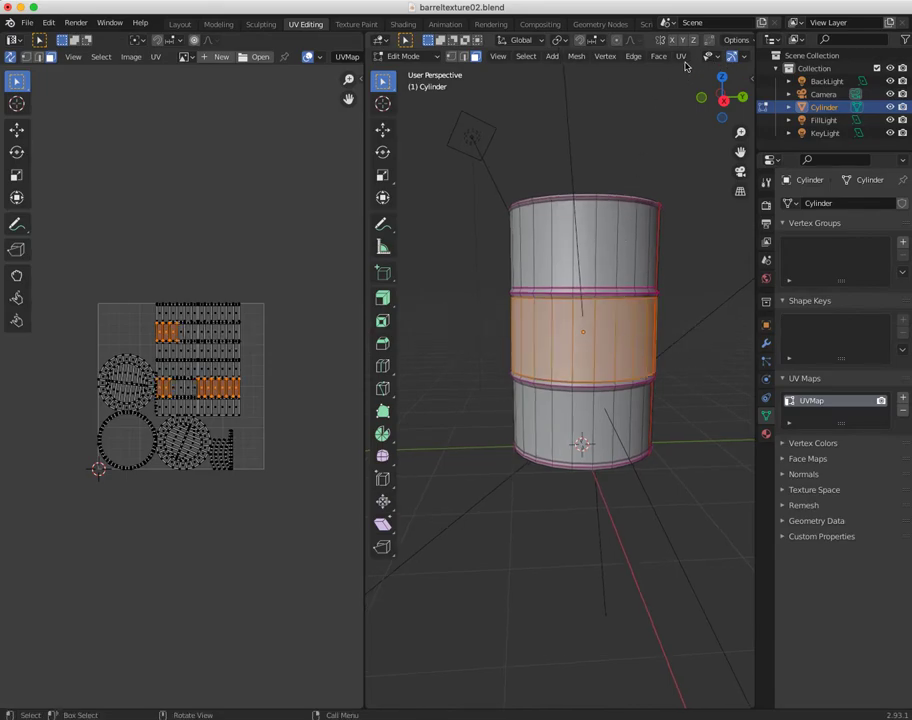
{"action": "left_click_drag", "start_coordinate": [366, 151], "coordinate": [321, 156]}
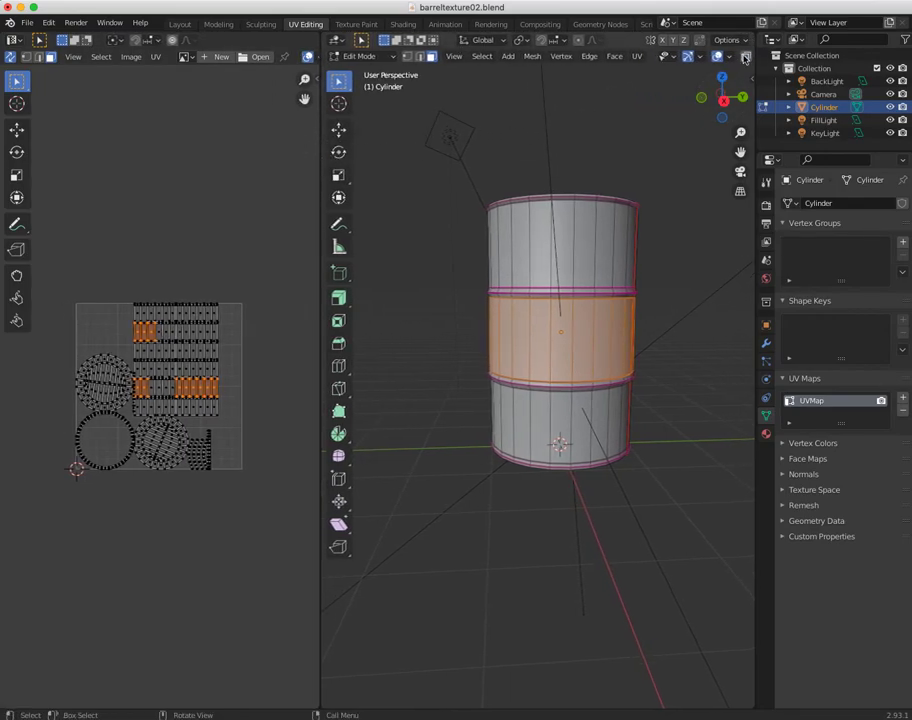
{"action": "key", "text": "alt+z"}
{"action": "left_click_drag", "start_coordinate": [482, 300], "coordinate": [656, 330]}
{"action": "left_click", "coordinate": [421, 317]}
{"action": "left_click_drag", "start_coordinate": [421, 312], "coordinate": [672, 340]}
{"action": "middle_click_drag", "start_coordinate": [253, 407], "coordinate": [273, 404]}
{"action": "middle_click_drag", "start_coordinate": [360, 393], "coordinate": [560, 395]}
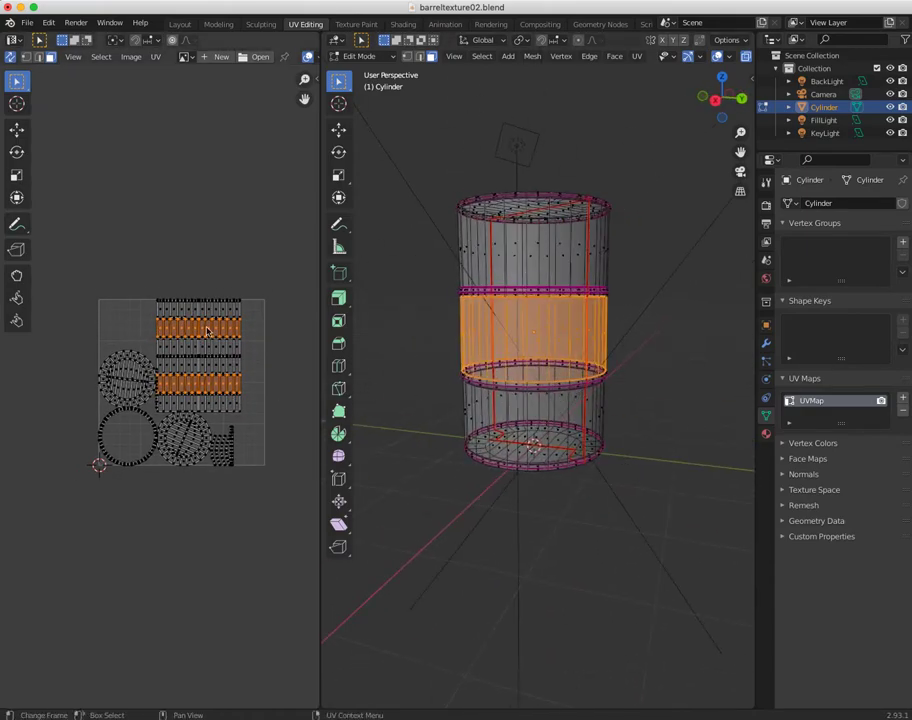
{"action": "middle_click_drag", "start_coordinate": [411, 379], "coordinate": [610, 430]}
Circle-select other side strips in the UV layout to check their matching faces, then clear the selection and disable X-ray.
{"action": "key", "text": "c"}
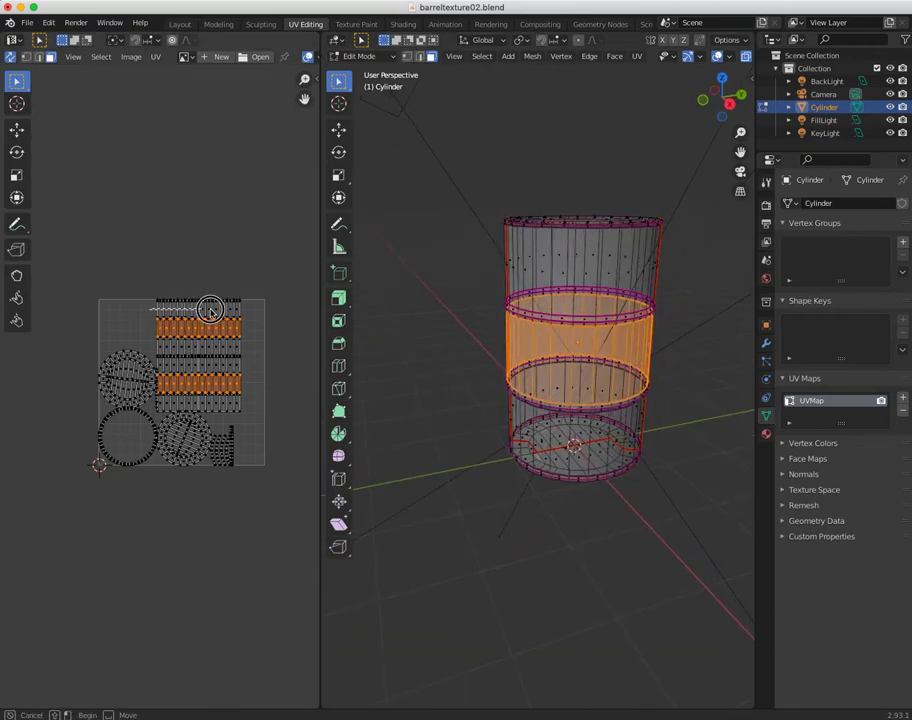
{"action": "left_click", "coordinate": [246, 309]}
{"action": "right_click", "coordinate": [263, 316]}
{"action": "mouse_move", "coordinate": [180, 364]}
{"action": "middle_mouse_down"}
{"action": "mouse_move", "coordinate": [261, 346]}
{"action": "mouse_move", "coordinate": [174, 346]}
{"action": "middle_mouse_up"}
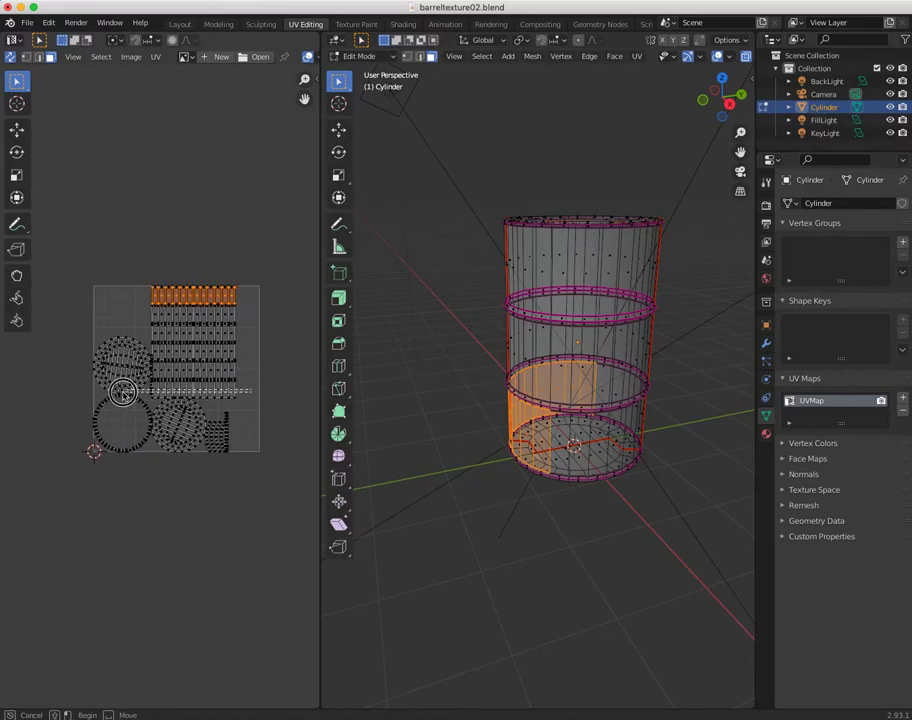
{"action": "left_click", "coordinate": [264, 515]}
{"action": "middle_click_drag", "start_coordinate": [452, 389], "coordinate": [520, 240]}
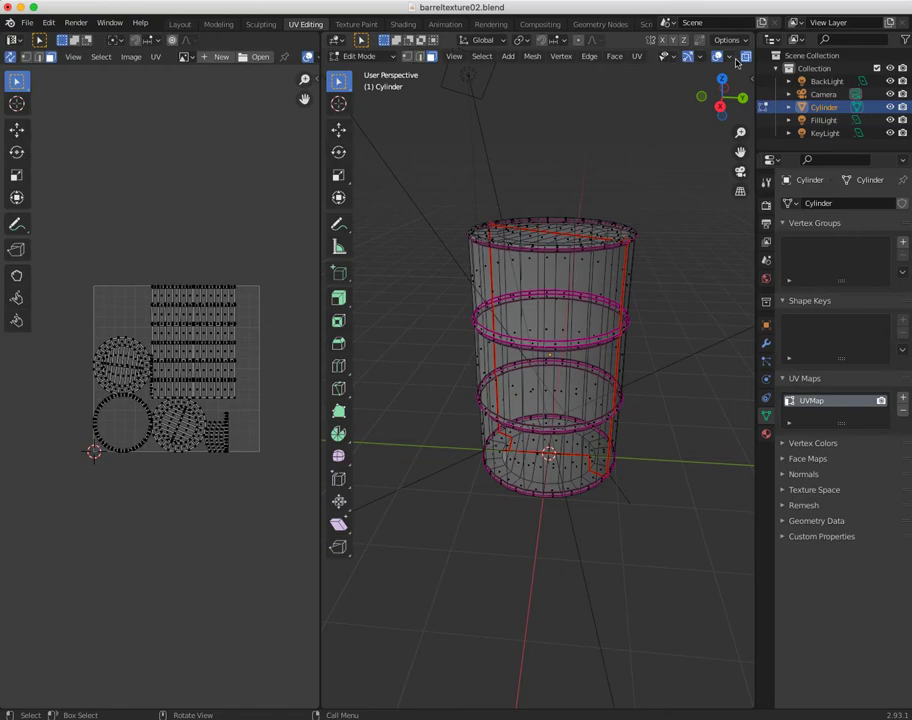
{"action": "key", "text": "alt+z"}
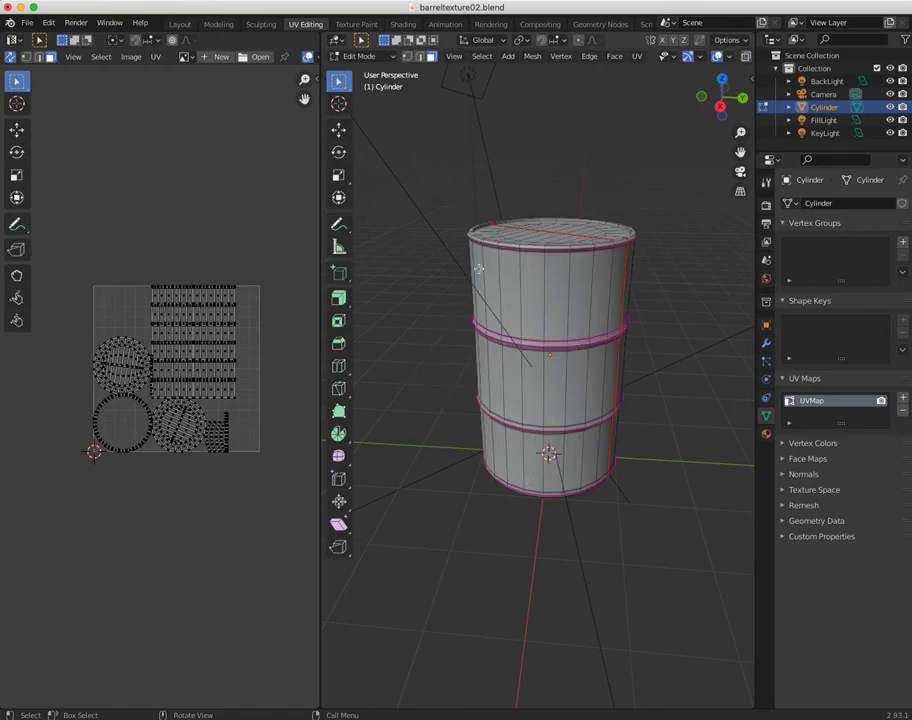
Export the UV layout as a PNG named MetalBarrelUV.png into the Barrel folder.
{"action": "left_click", "coordinate": [155, 56]}
{"action": "left_click", "coordinate": [165, 395]}
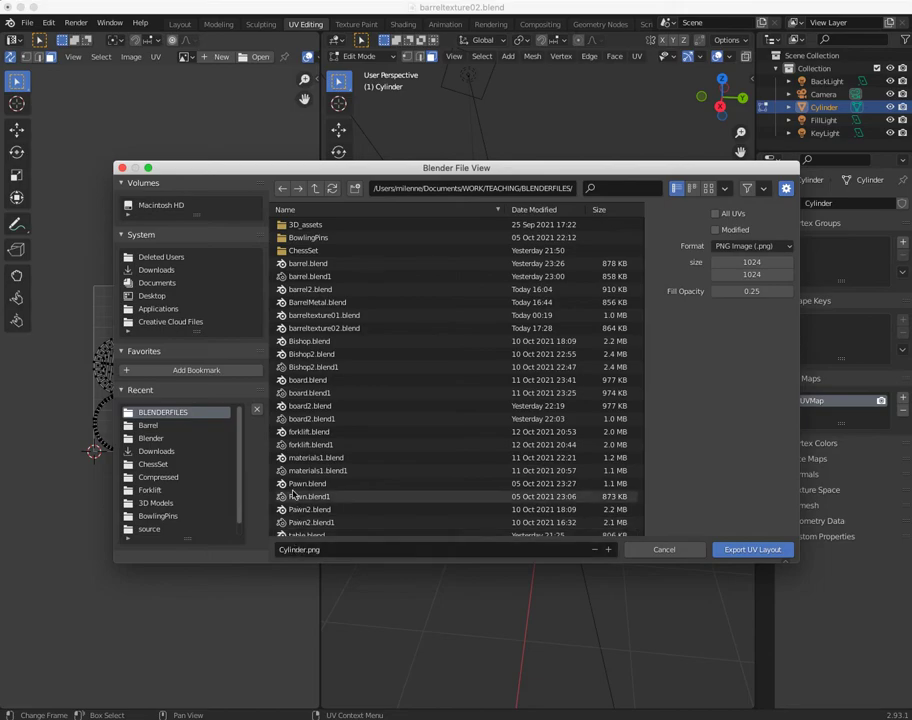
{"action": "left_click", "coordinate": [125, 426]}
{"action": "left_click", "coordinate": [290, 549]}
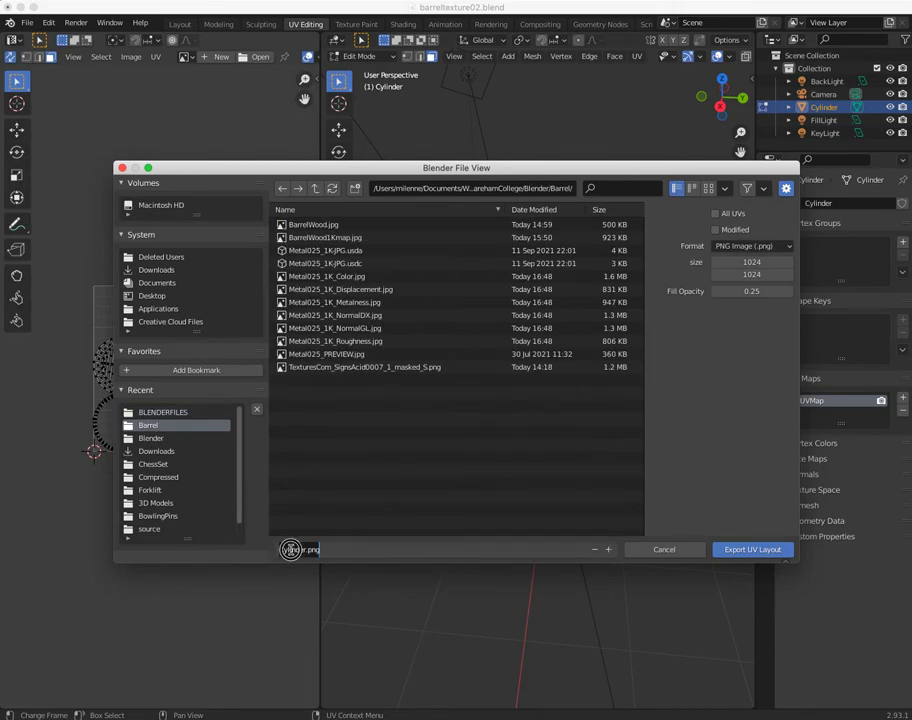
{"action": "type", "text": "Metal"}
{"action": "type", "text": "Barrel"}
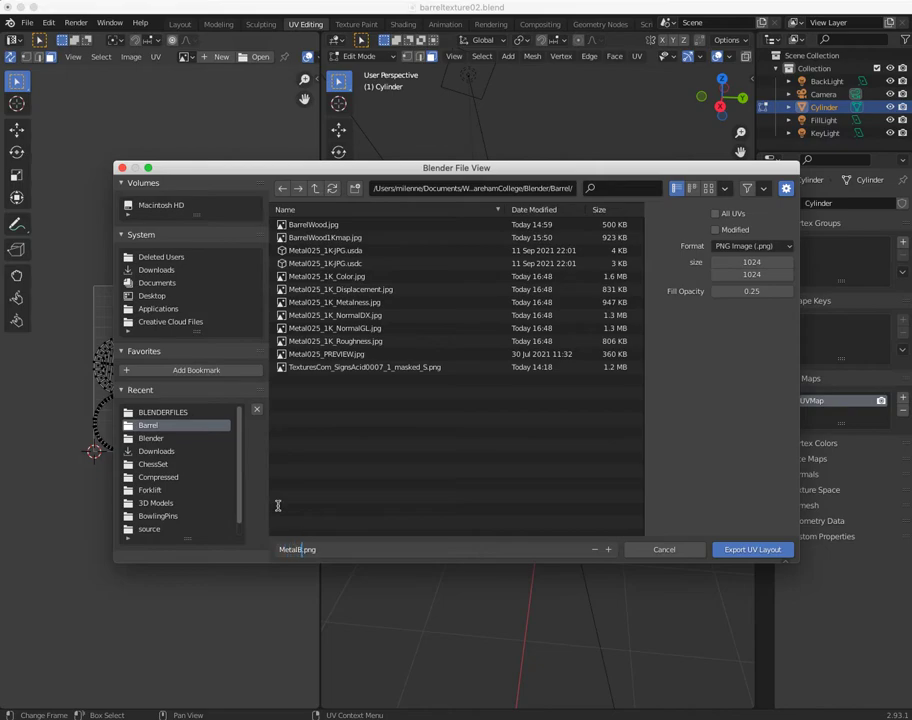
{"action": "type", "text": "UV"}
{"action": "left_click", "coordinate": [745, 549]}
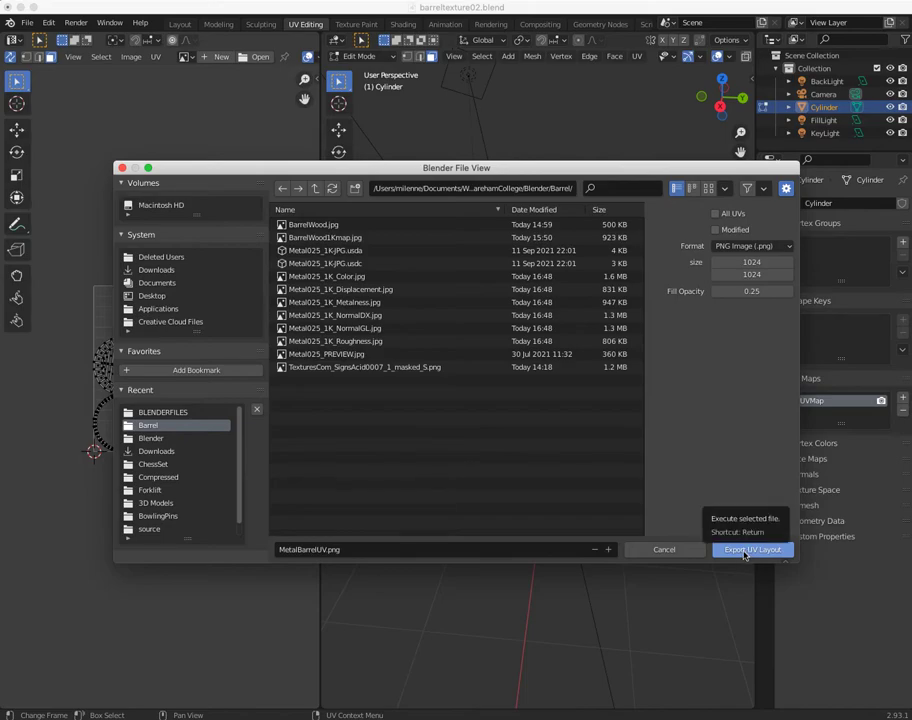
{"action": "left_click", "coordinate": [745, 550]}
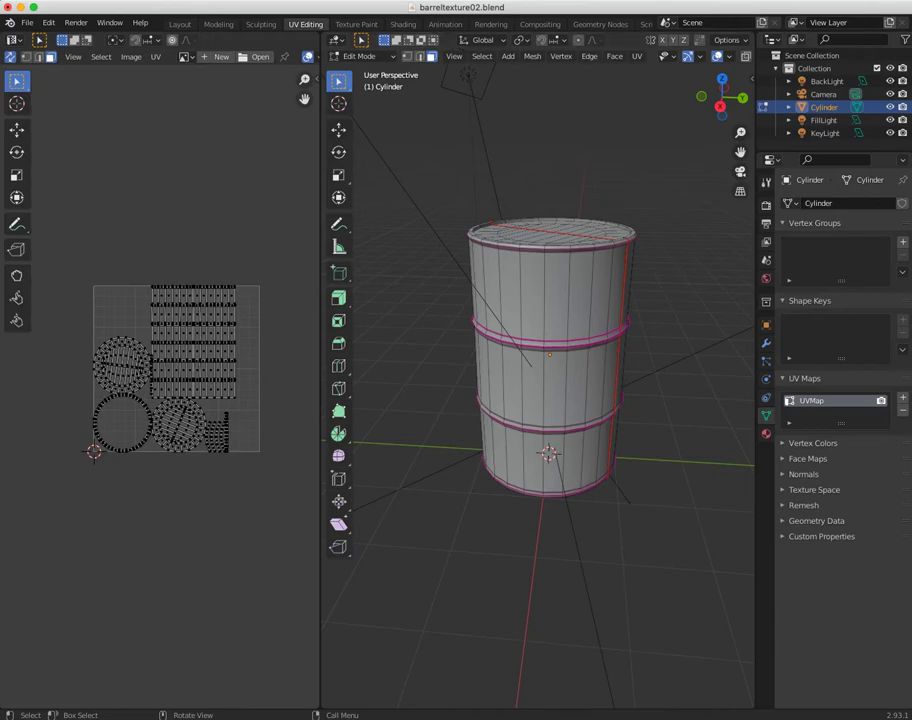
Switch to Photoshop, arrange its window over Blender, and view the Metal025_1K_Color.jpg texture.
{"action": "key", "text": "super+Tab"}
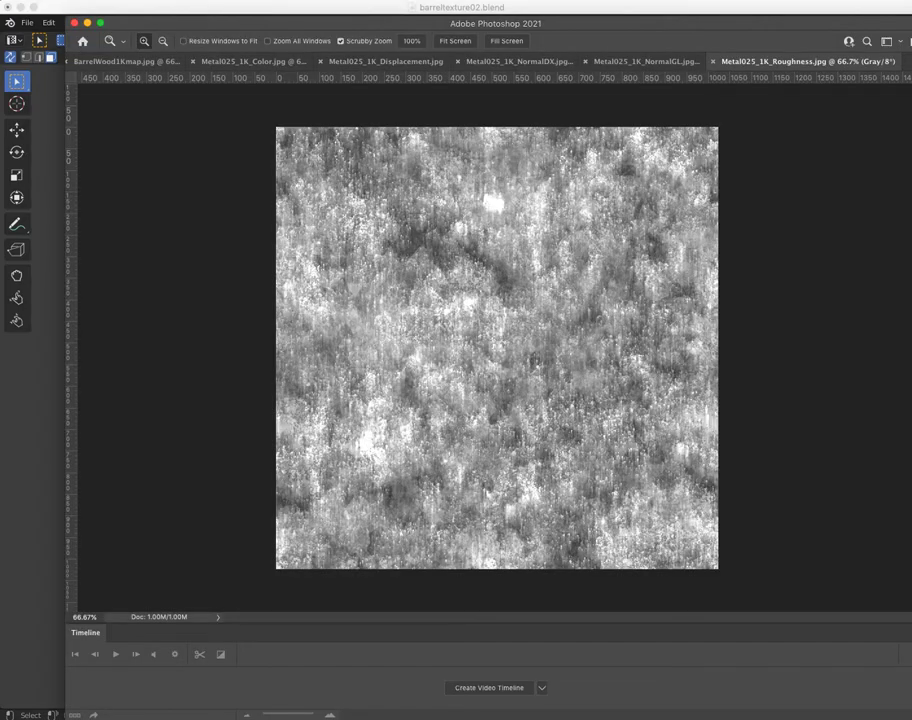
{"action": "left_click", "coordinate": [113, 63]}
{"action": "left_click", "coordinate": [110, 10]}
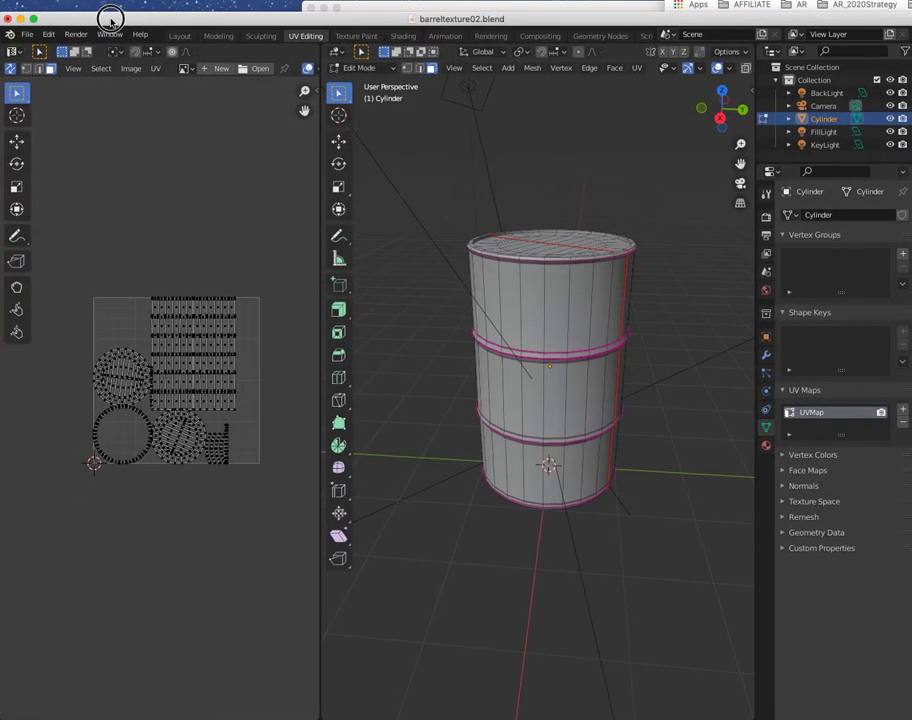
{"action": "left_click", "coordinate": [128, 17]}
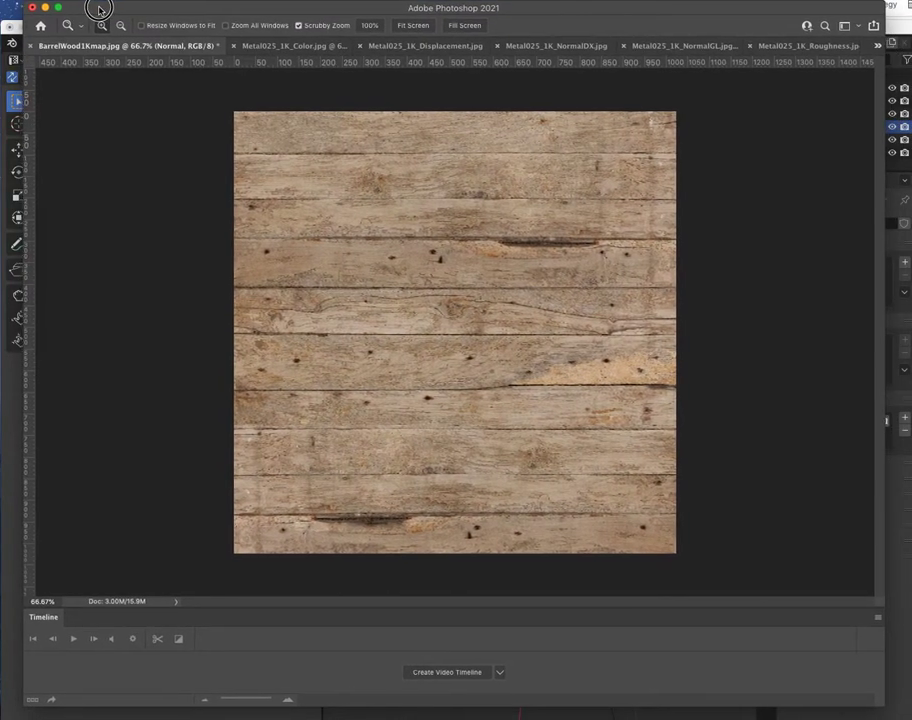
{"action": "left_click_drag", "start_coordinate": [118, 10], "coordinate": [115, 11]}
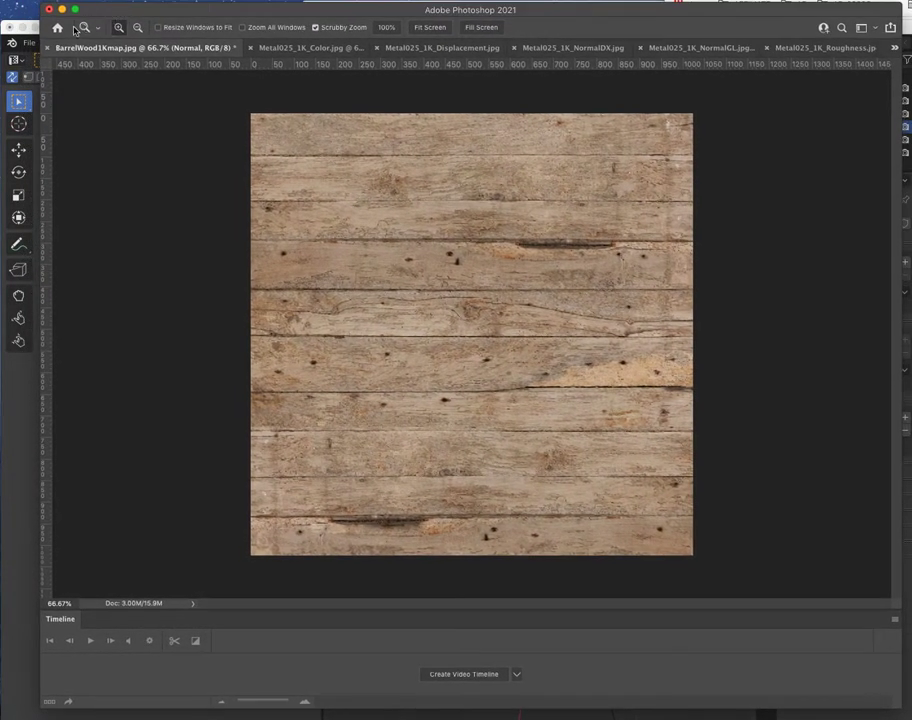
{"action": "left_click", "coordinate": [278, 49]}
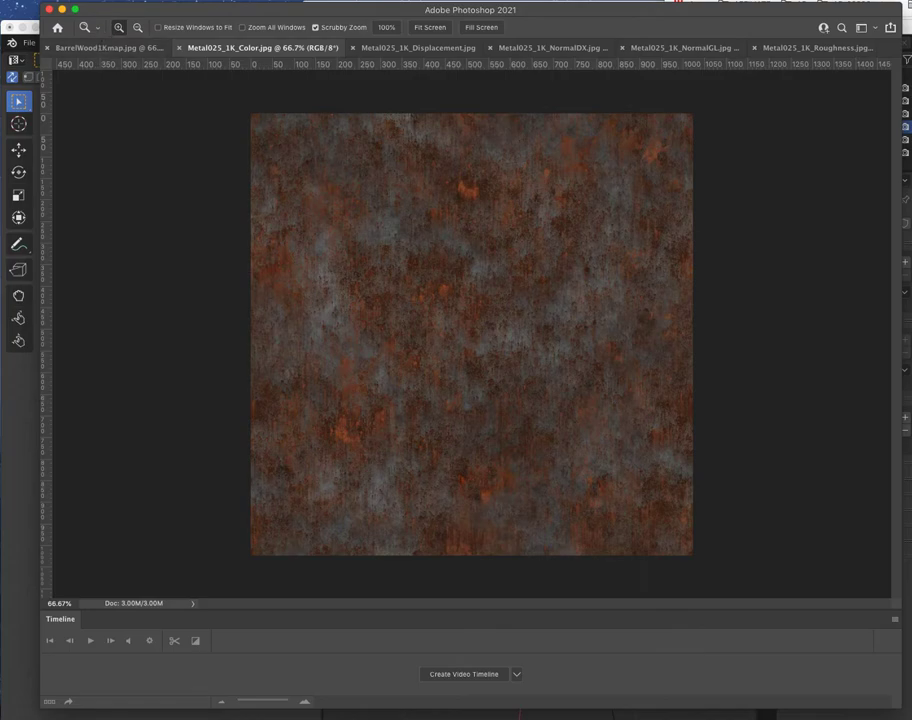
Check the pixel dimensions of Metal025_1K_Color.jpg in Image Size and close the dialog without changing anything.
{"action": "left_click", "coordinate": [60, 2]}
{"action": "left_click", "coordinate": [62, 35]}
{"action": "left_click_drag", "start_coordinate": [480, 41], "coordinate": [484, 74]}
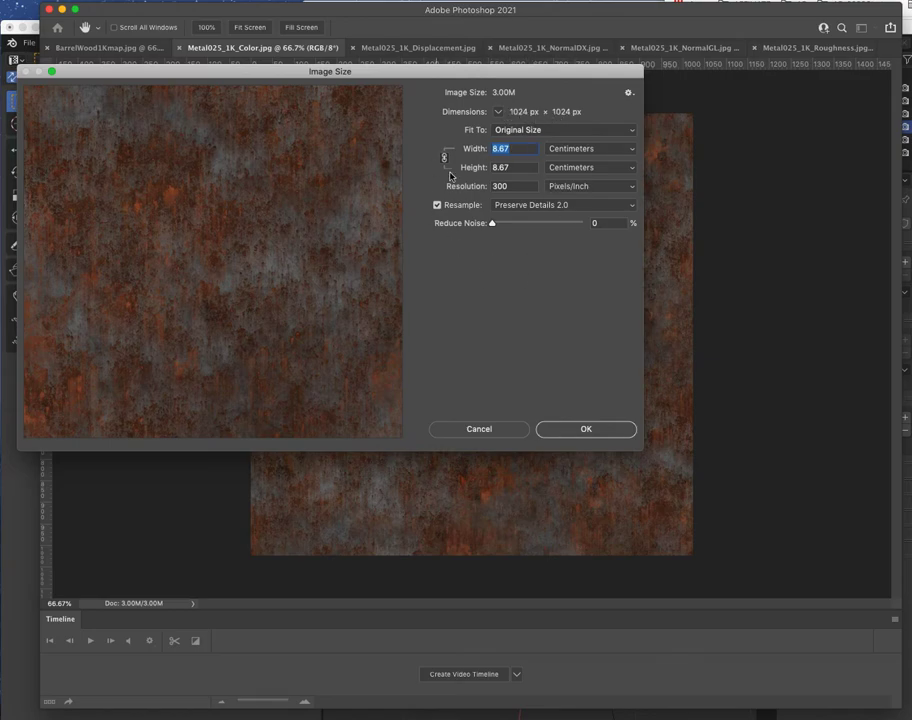
{"action": "left_click", "coordinate": [476, 432]}
{"action": "key", "text": "z"}
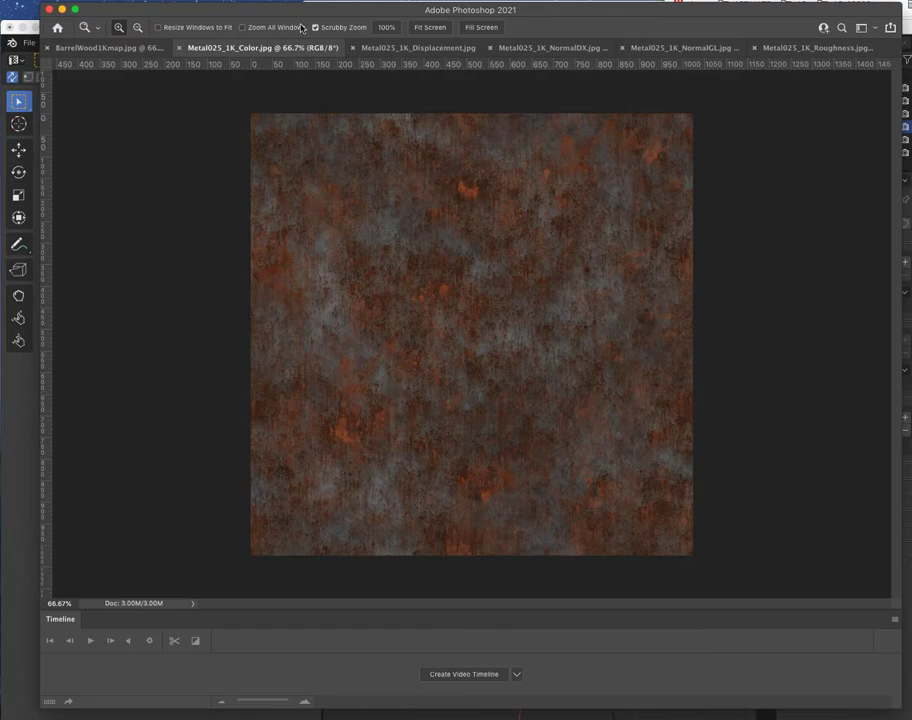
Return to Blender and open the Shading workspace for the barrel.
{"action": "mouse_move", "coordinate": [130, 13]}
{"action": "left_mouse_down"}
{"action": "mouse_move", "coordinate": [142, 24]}
{"action": "mouse_move", "coordinate": [139, 43]}
{"action": "mouse_move", "coordinate": [138, 5]}
{"action": "left_mouse_up"}
{"action": "left_click", "coordinate": [140, 10]}
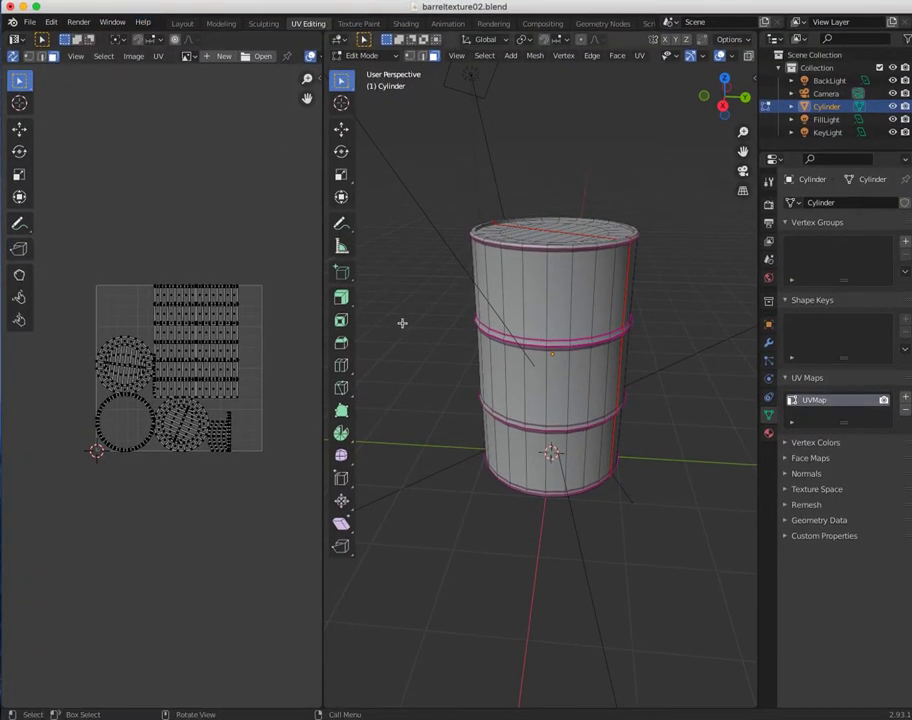
{"action": "left_click", "coordinate": [401, 25]}
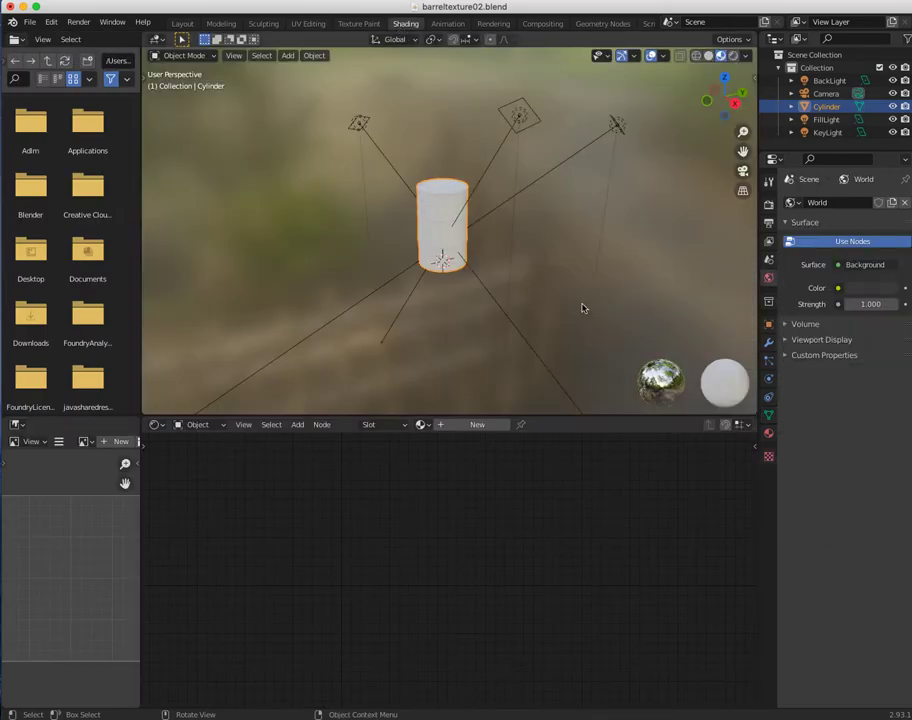
Check the viewport shading lighting options, render a still image of the untextured barrel, and close the render.
{"action": "left_click", "coordinate": [655, 390]}
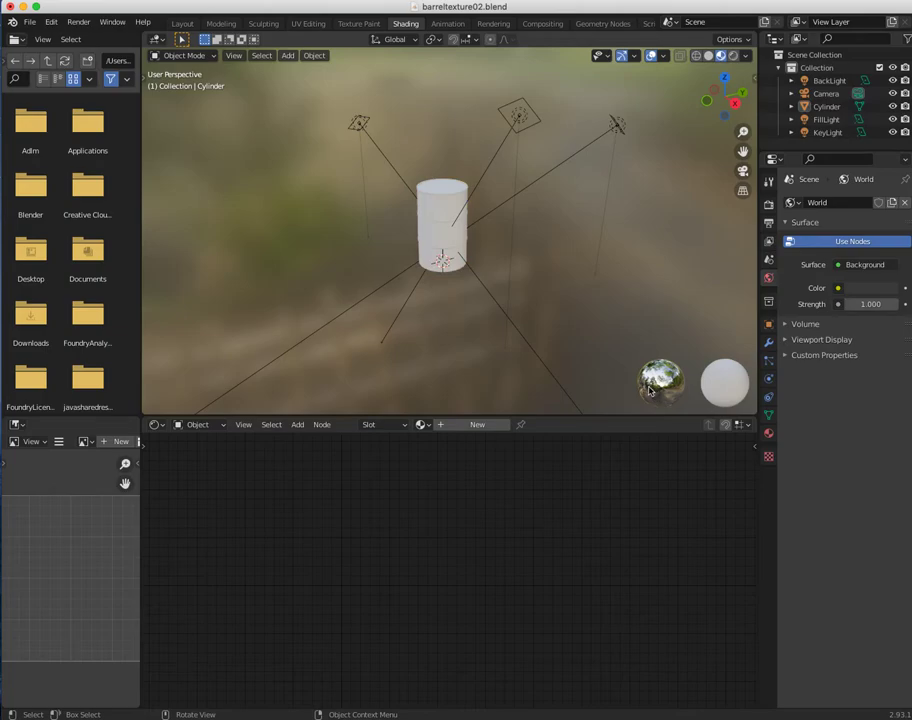
{"action": "left_click", "coordinate": [745, 55]}
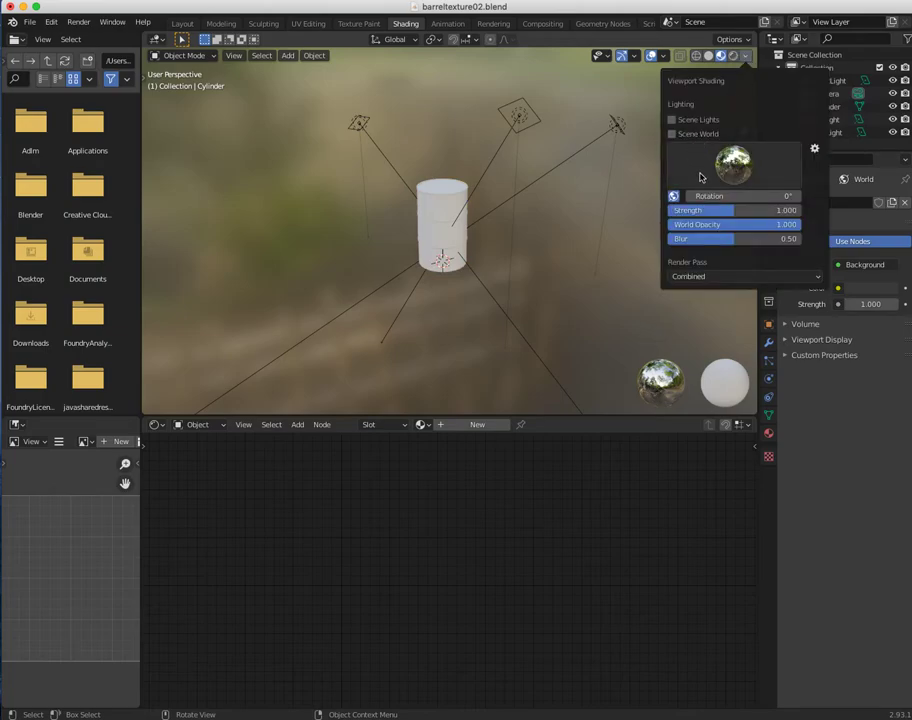
{"action": "left_click", "coordinate": [78, 22]}
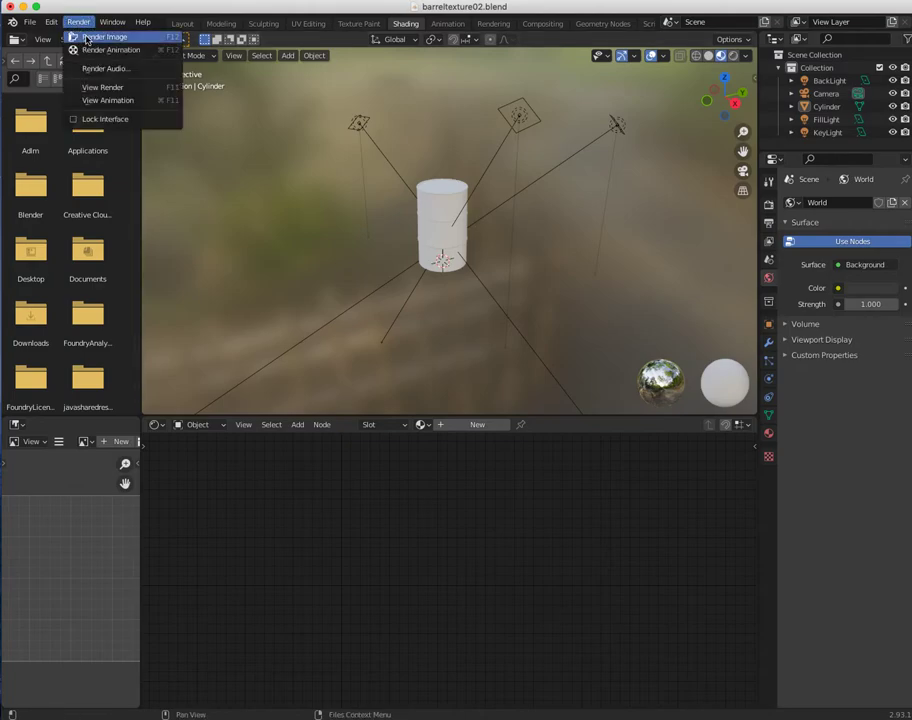
{"action": "left_click", "coordinate": [89, 38]}
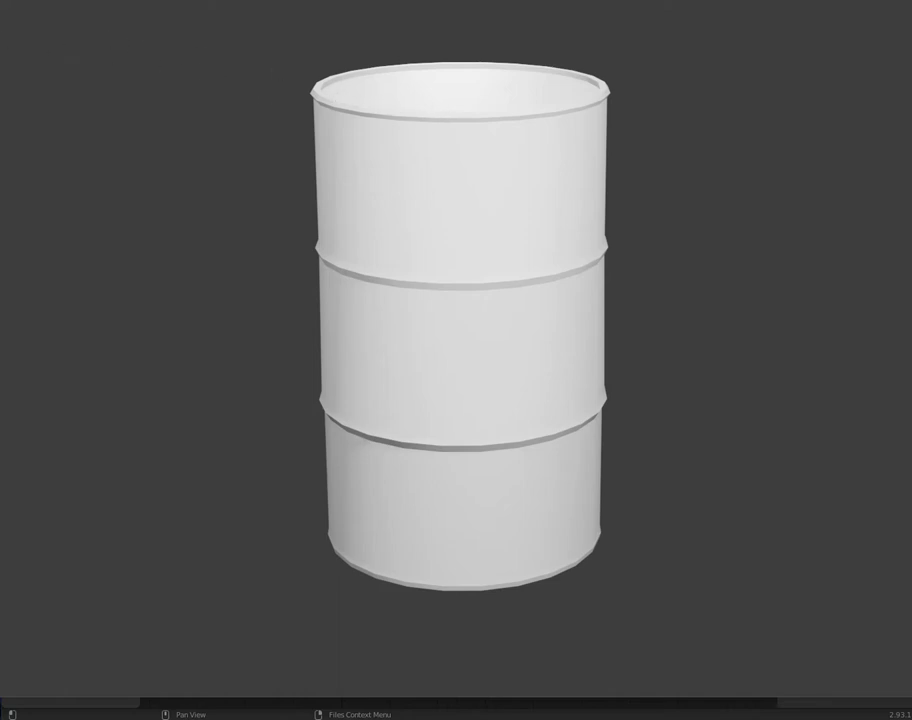
{"action": "key", "text": "Escape"}
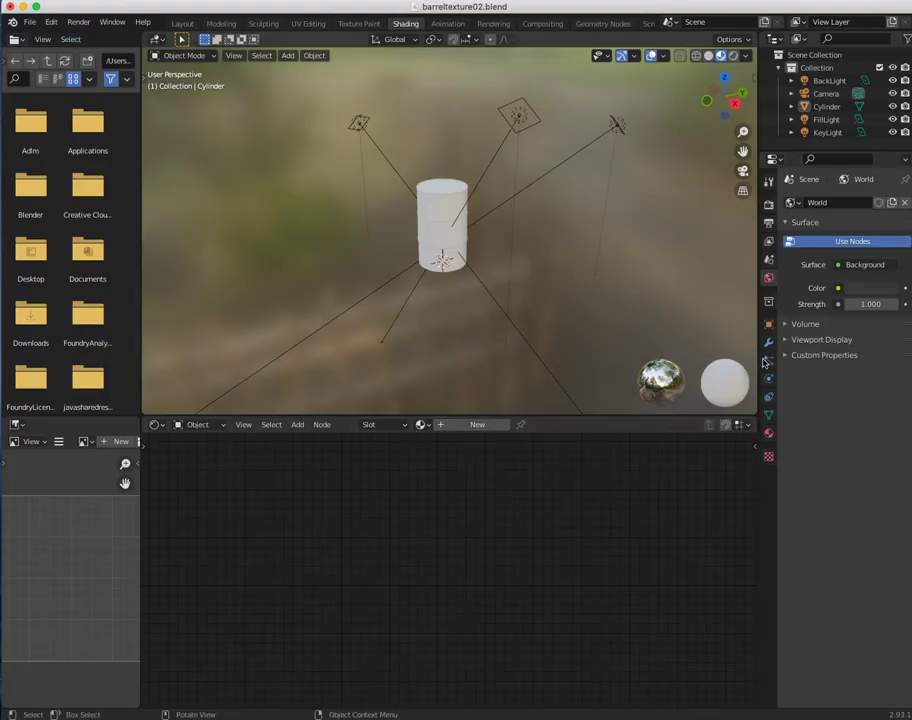
Add a material slot to the barrel and assign the existing material named Material to it.
{"action": "left_click", "coordinate": [769, 436]}
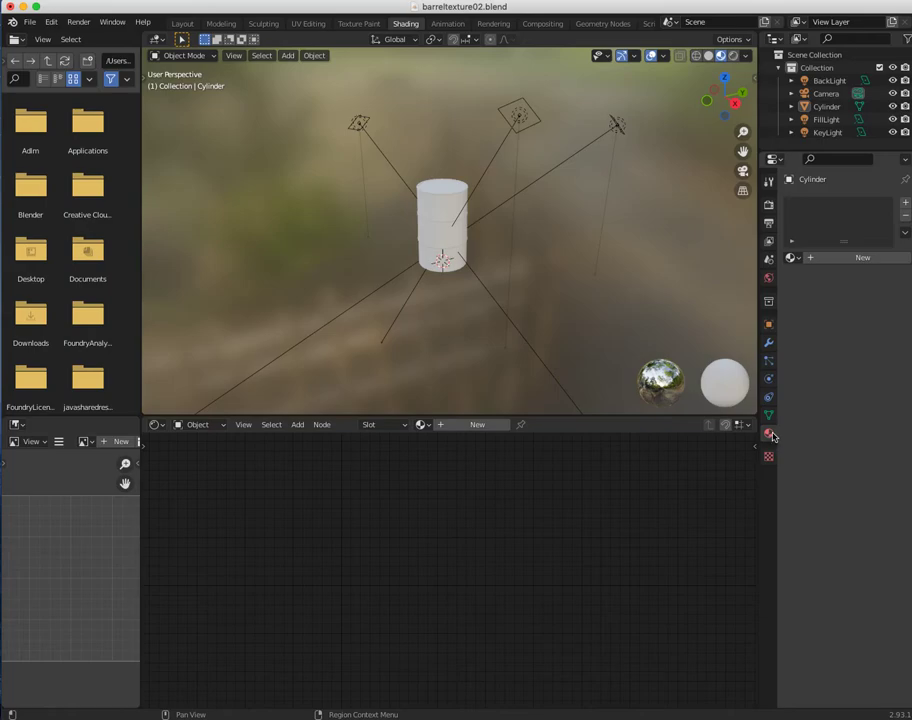
{"action": "left_click", "coordinate": [433, 217]}
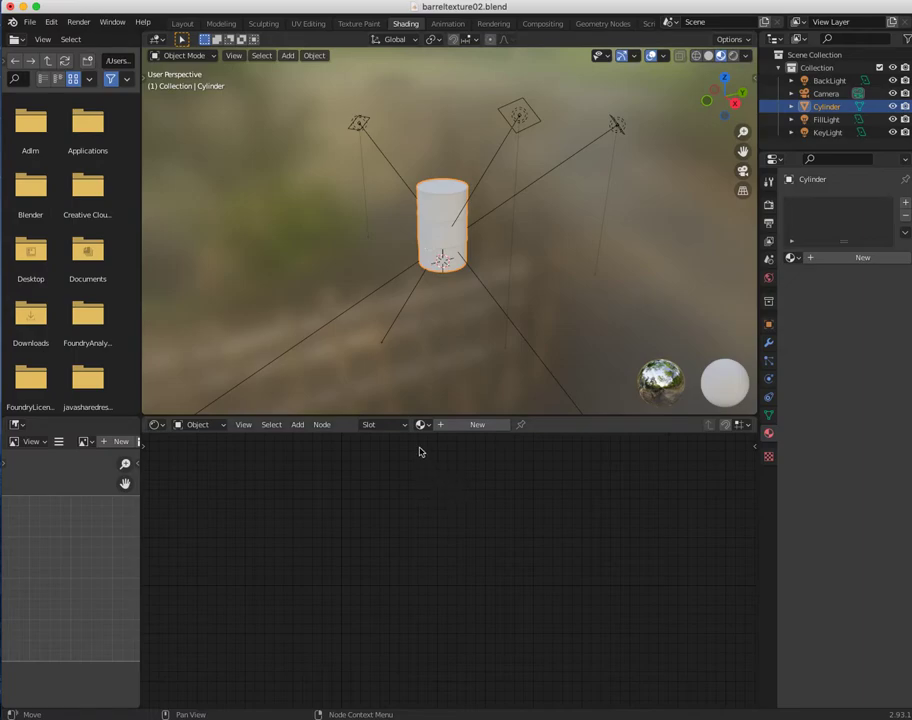
{"action": "left_click", "coordinate": [388, 371]}
{"action": "left_click", "coordinate": [904, 204]}
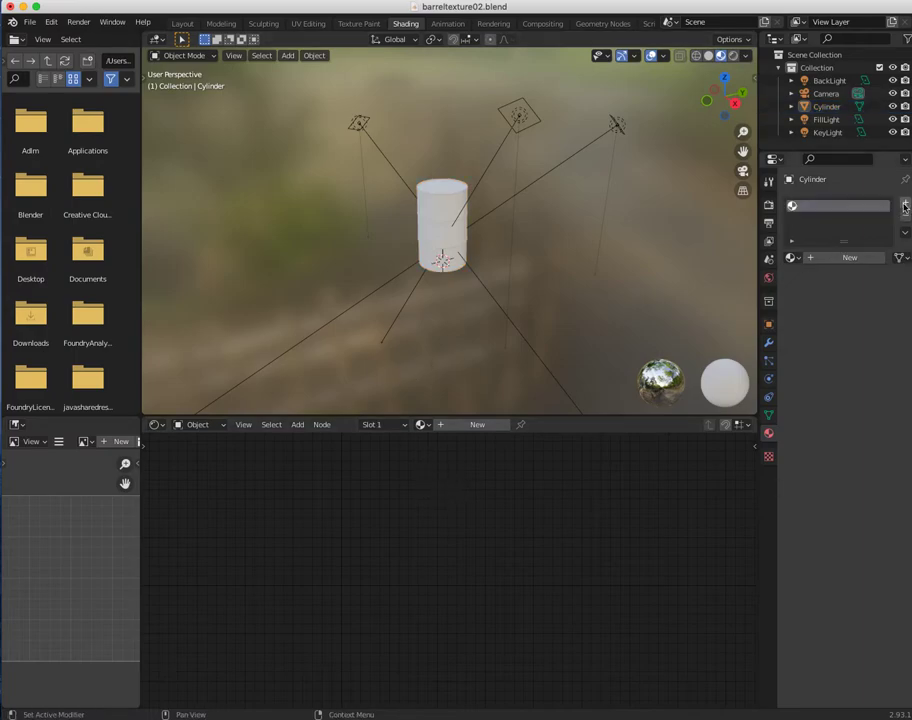
{"action": "left_click", "coordinate": [792, 258]}
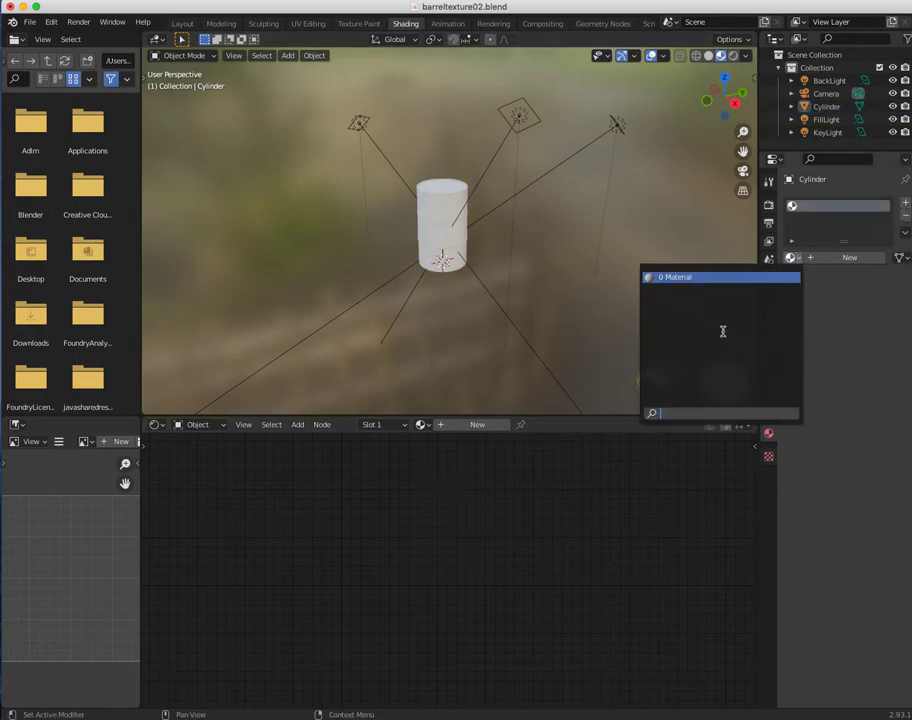
{"action": "left_click", "coordinate": [671, 279]}
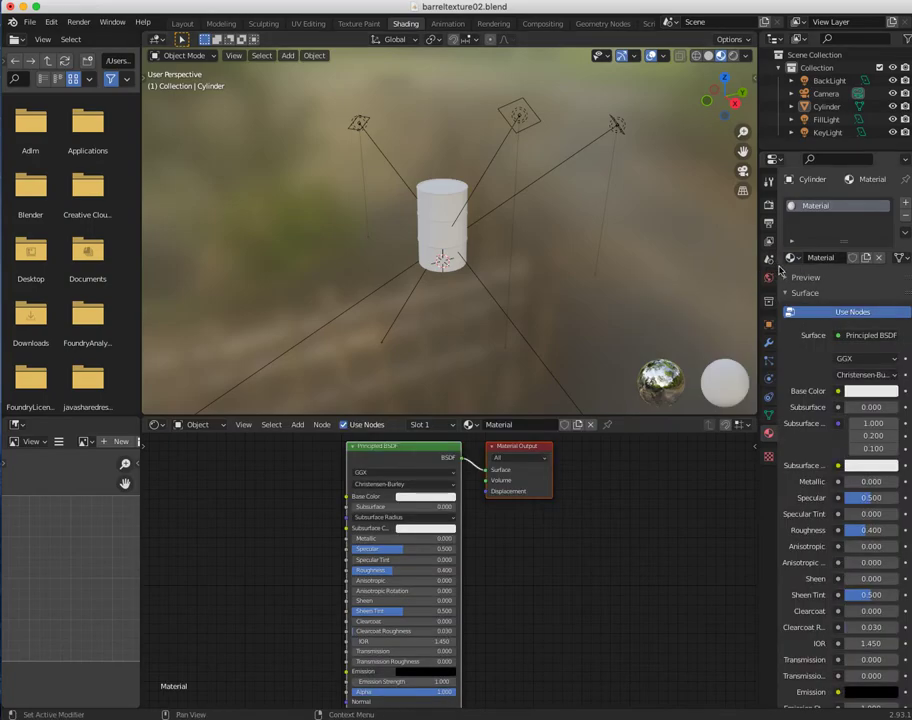
Enlarge the shader editor and space out the Principled BSDF and Material Output nodes, leaving room before the shader for textures.
{"action": "left_click_drag", "start_coordinate": [519, 452], "coordinate": [655, 472]}
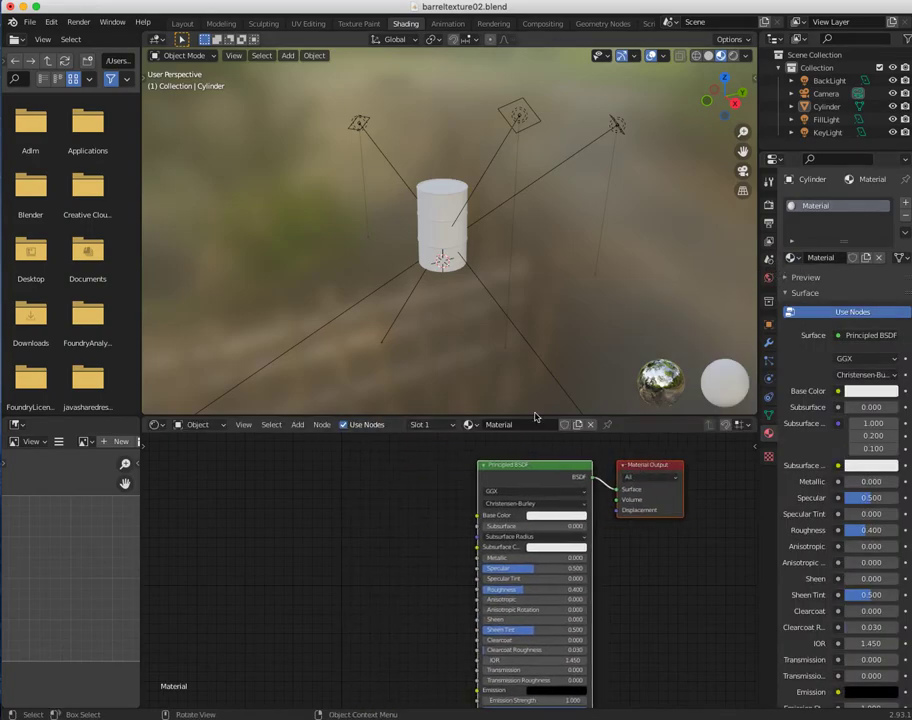
{"action": "left_click_drag", "start_coordinate": [533, 417], "coordinate": [528, 303]}
{"action": "left_click_drag", "start_coordinate": [529, 393], "coordinate": [517, 345]}
{"action": "left_click", "coordinate": [647, 358]}
{"action": "left_click_drag", "start_coordinate": [647, 358], "coordinate": [655, 357]}
{"action": "left_click_drag", "start_coordinate": [521, 360], "coordinate": [510, 359]}
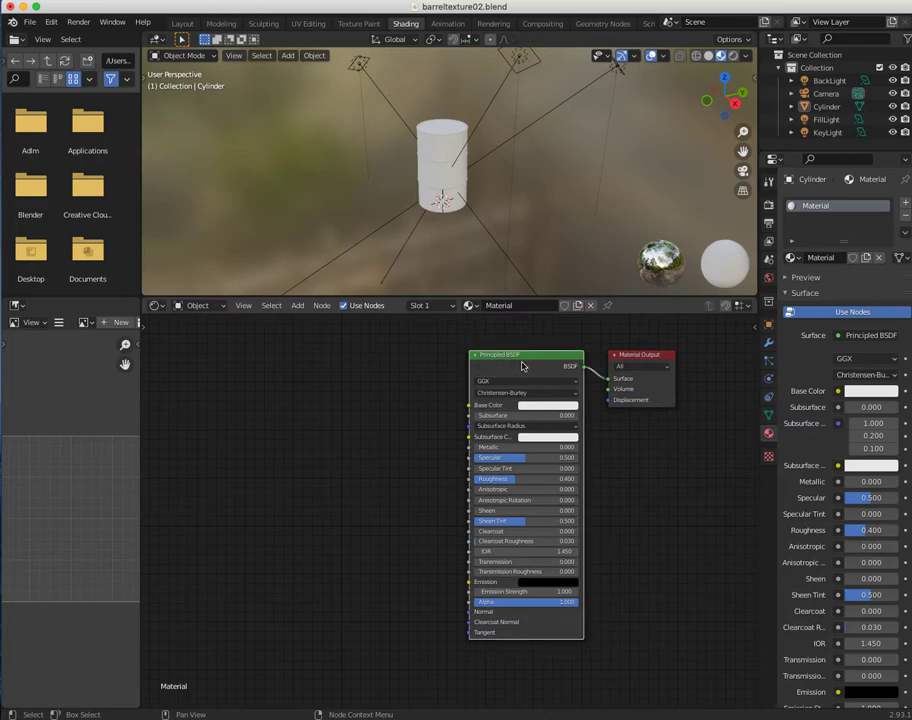
{"action": "left_click_drag", "start_coordinate": [533, 366], "coordinate": [532, 347]}
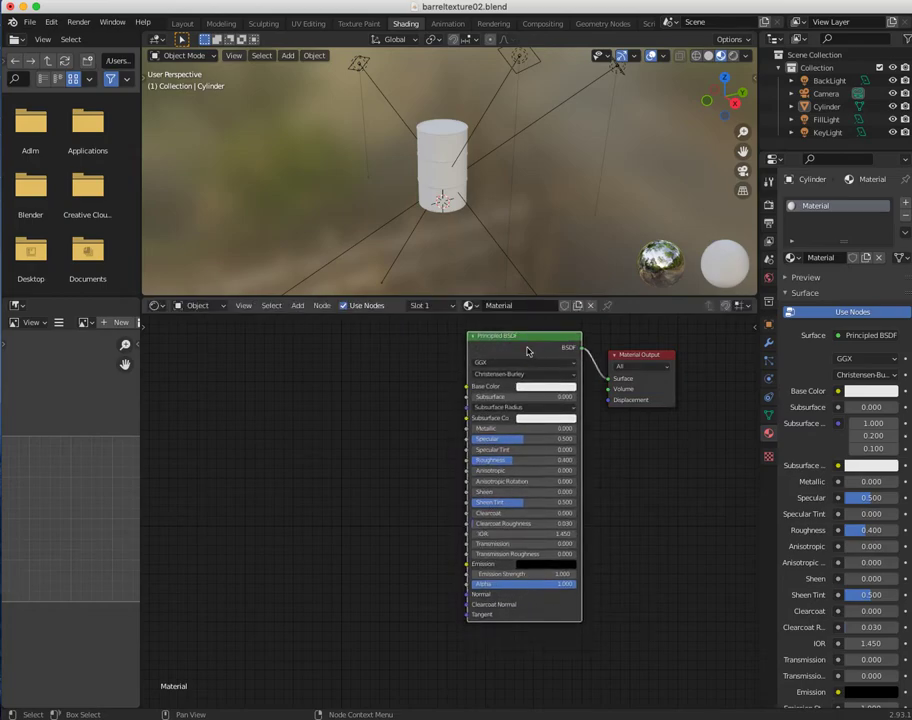
{"action": "left_click_drag", "start_coordinate": [640, 358], "coordinate": [681, 355]}
{"action": "left_click_drag", "start_coordinate": [533, 347], "coordinate": [552, 350]}
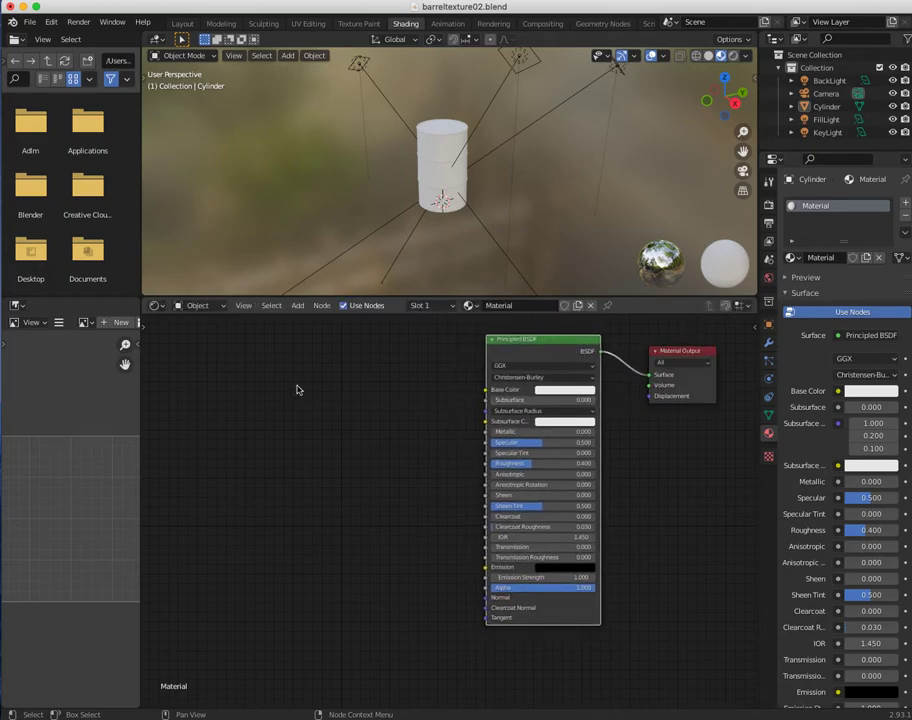
Add an Image Texture node and place it on the input side of the Principled BSDF node.
{"action": "left_click", "coordinate": [297, 306]}
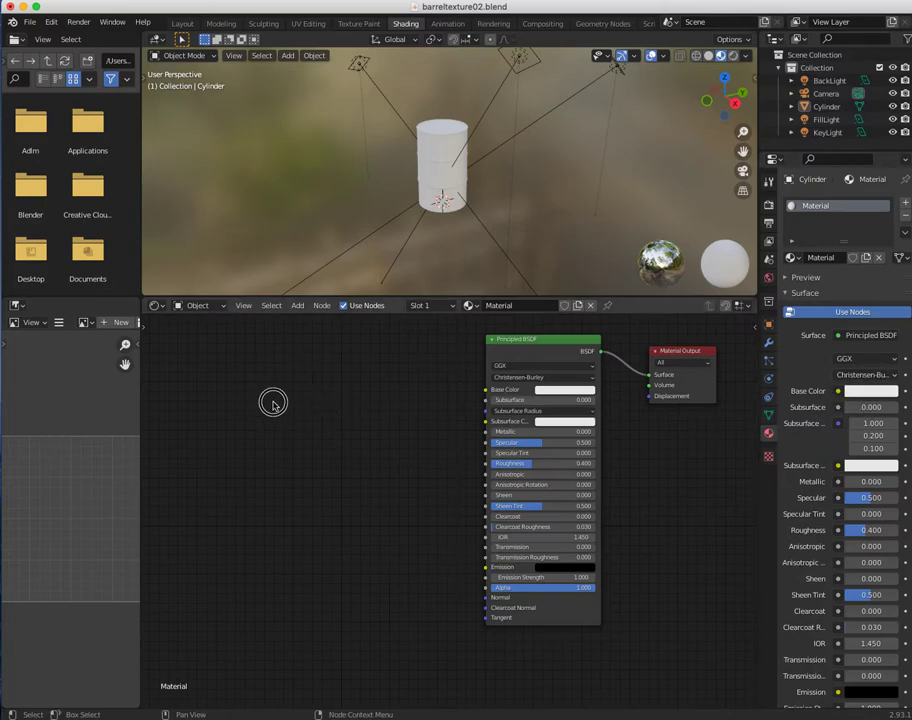
{"action": "left_click", "coordinate": [297, 305]}
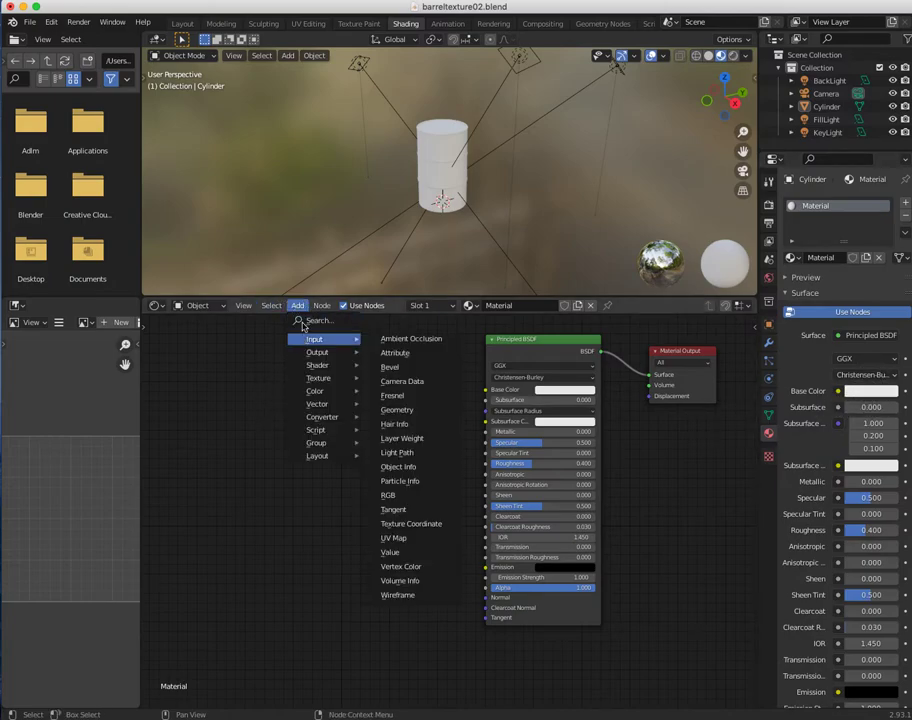
{"action": "mouse_move", "coordinate": [318, 378]}
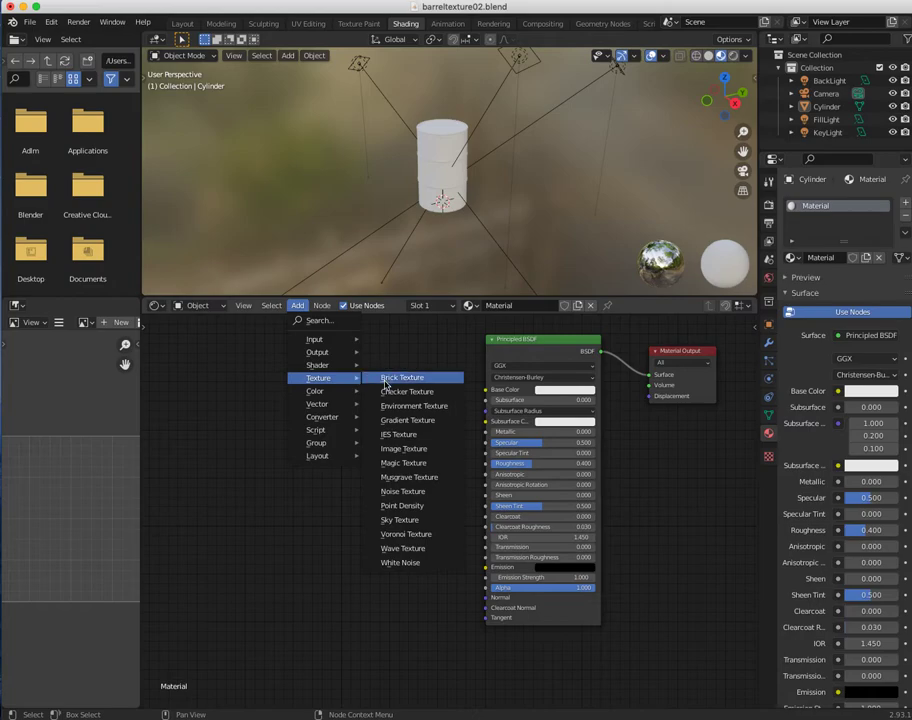
{"action": "left_click", "coordinate": [388, 451]}
{"action": "left_click", "coordinate": [222, 420]}
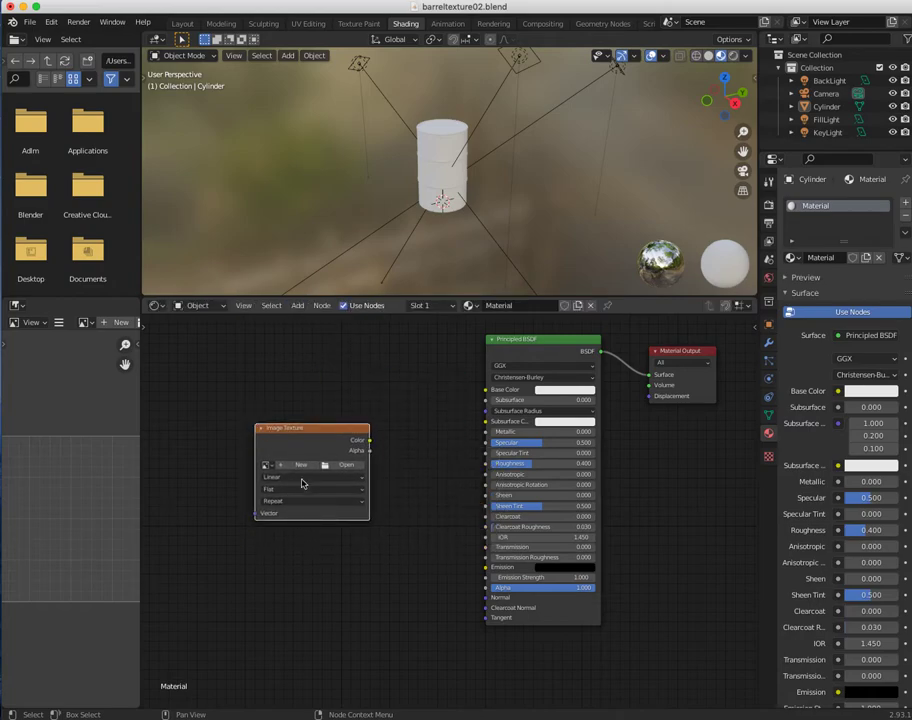
{"action": "left_click_drag", "start_coordinate": [294, 426], "coordinate": [269, 350]}
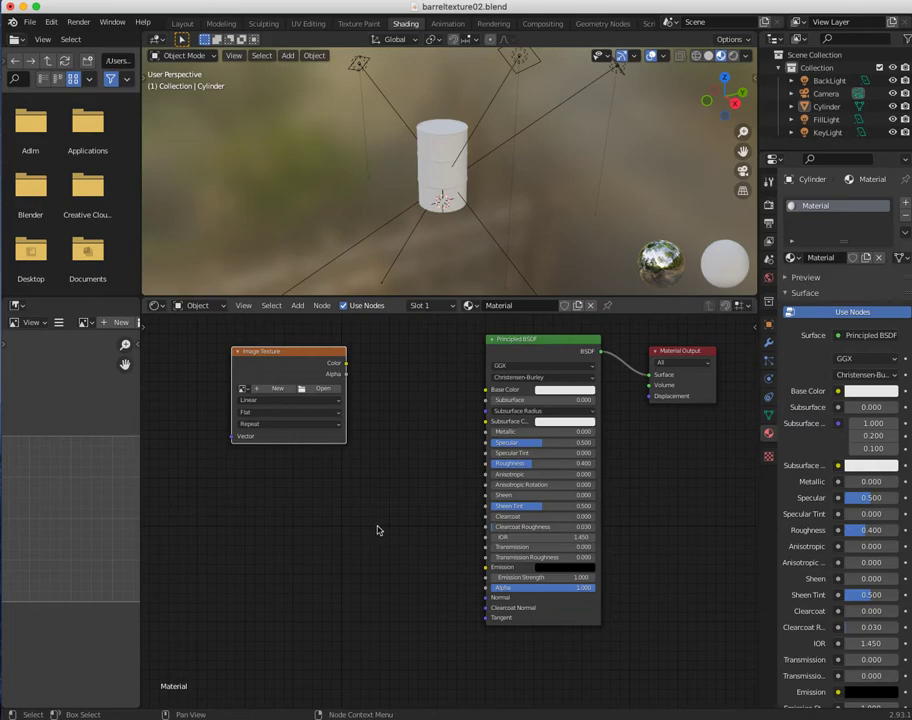
Load Metal025_1K_Color.jpg from the Barrel folder into the Image Texture node.
{"action": "left_click", "coordinate": [321, 388]}
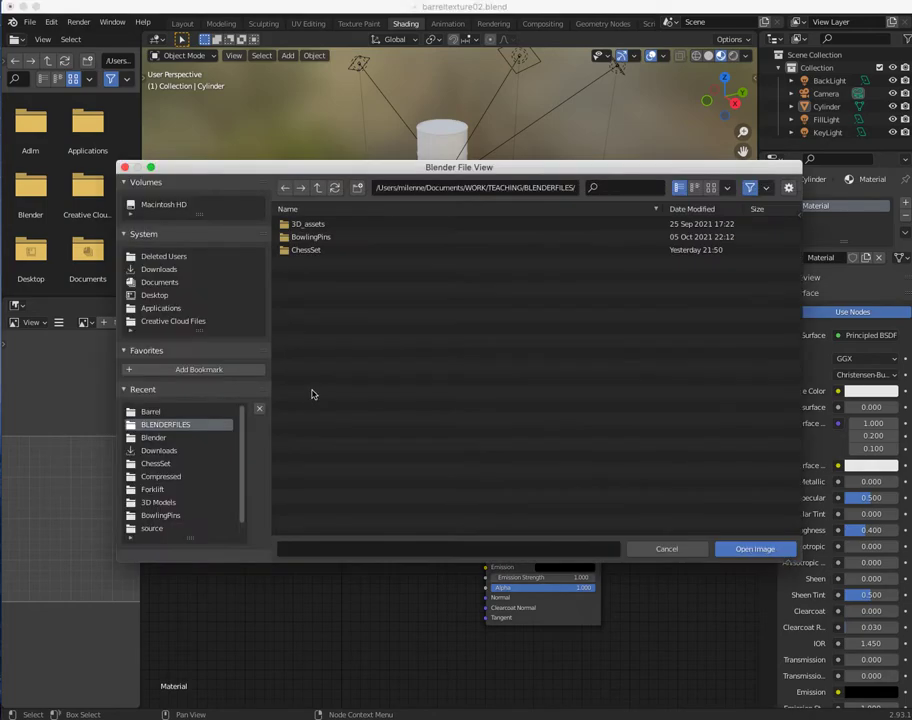
{"action": "left_click", "coordinate": [153, 438]}
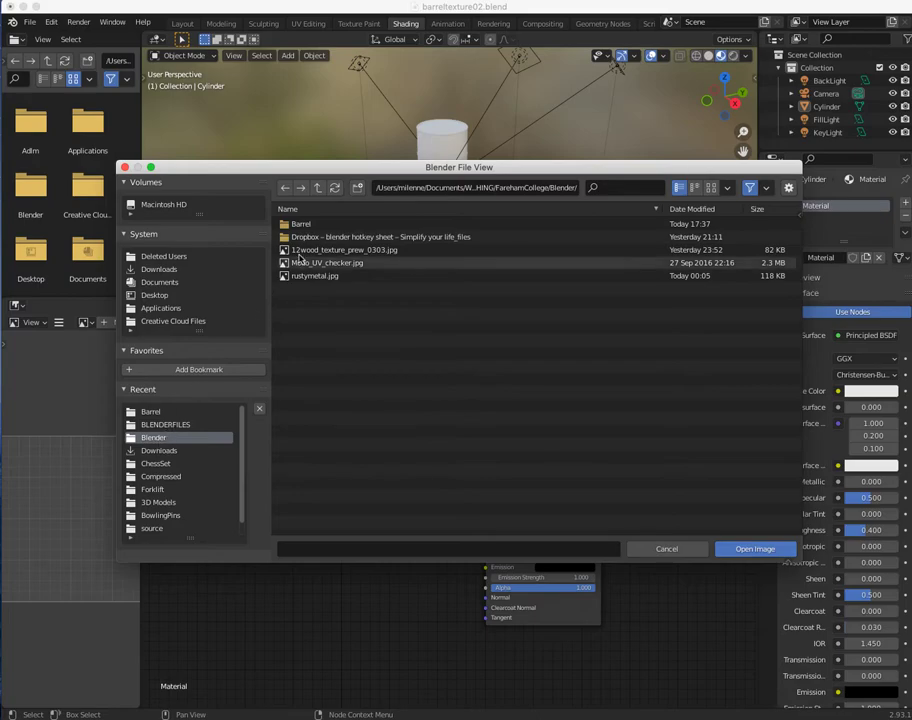
{"action": "left_click", "coordinate": [292, 224]}
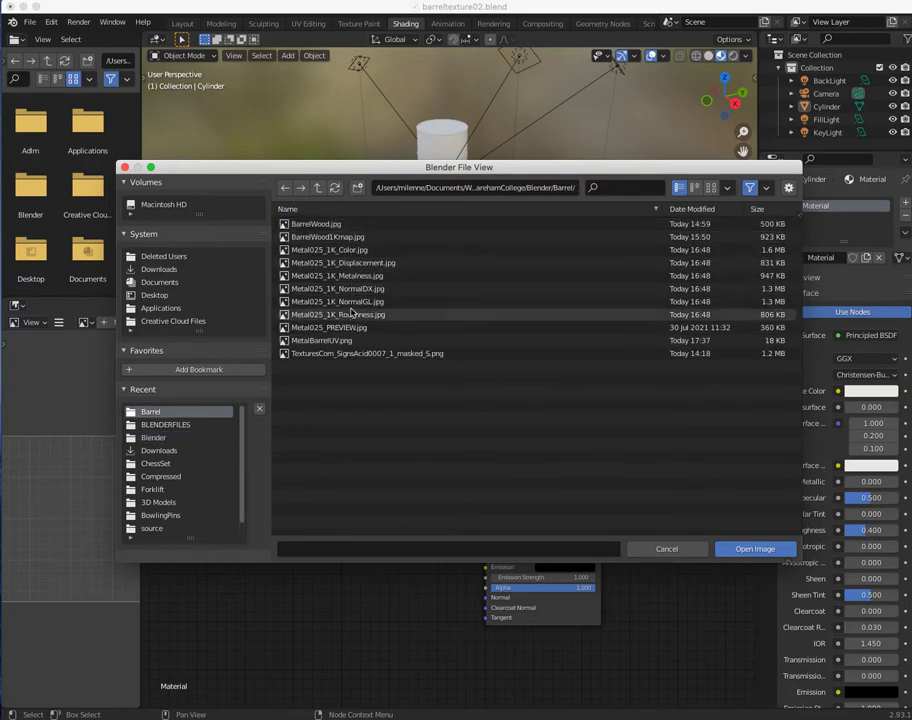
{"action": "left_click", "coordinate": [321, 251]}
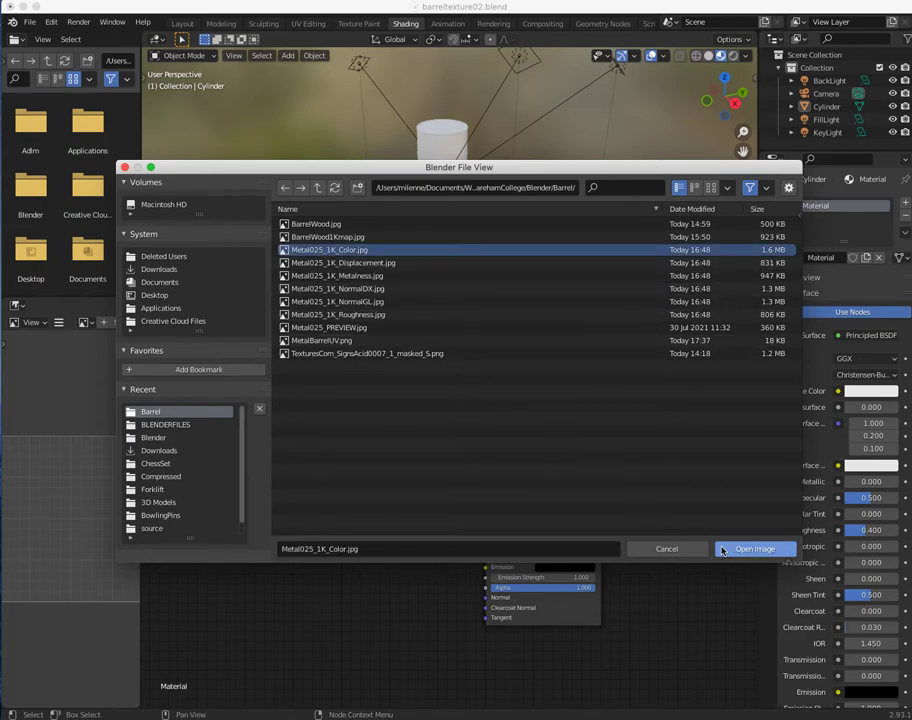
{"action": "left_click", "coordinate": [752, 549]}
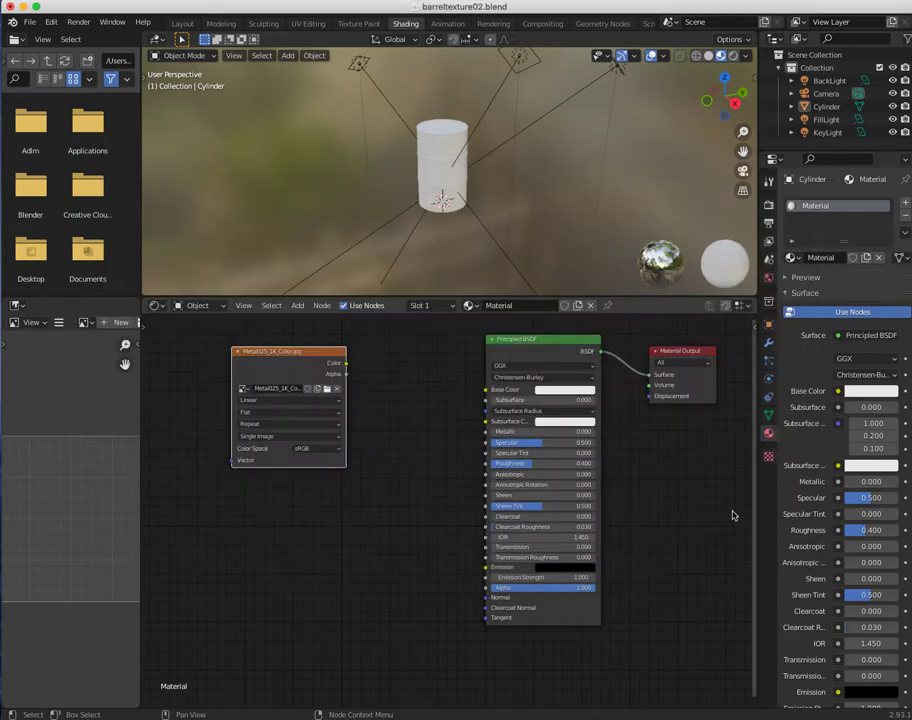
Move the color texture node further from the shader and connect its Color output to the Principled BSDF's Base Color.
{"action": "mouse_move", "coordinate": [305, 356]}
{"action": "left_mouse_down"}
{"action": "mouse_move", "coordinate": [291, 352]}
{"action": "mouse_move", "coordinate": [299, 357]}
{"action": "left_mouse_up"}
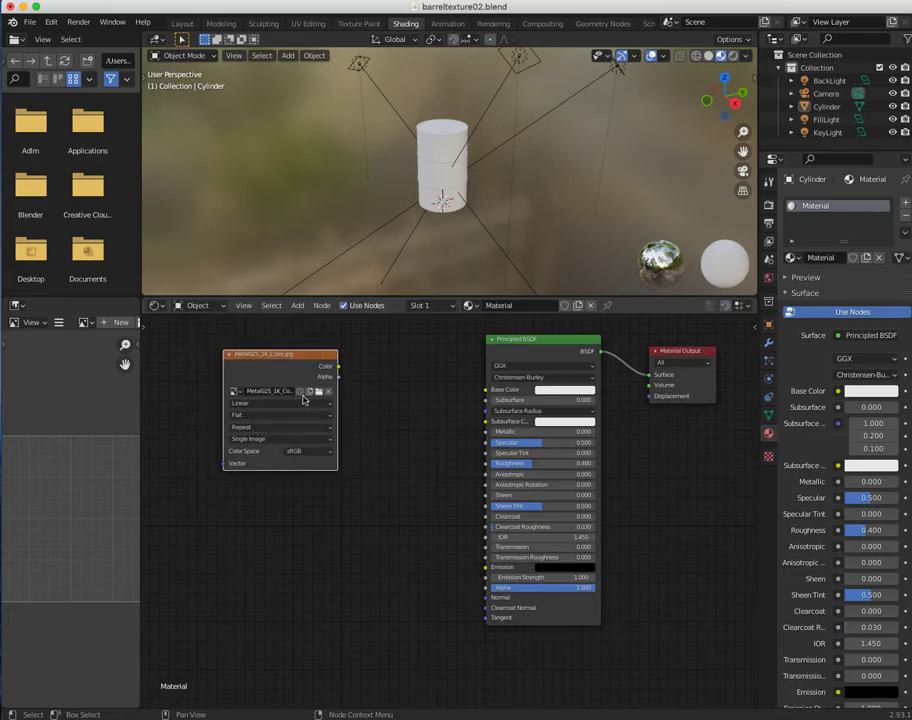
{"action": "left_click_drag", "start_coordinate": [289, 353], "coordinate": [269, 352]}
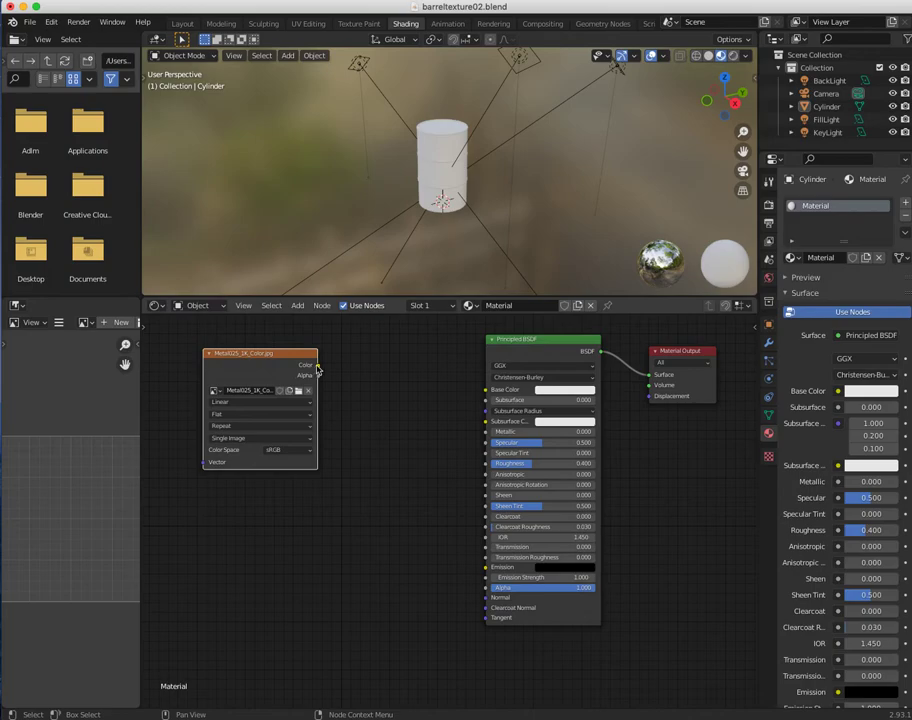
{"action": "left_click_drag", "start_coordinate": [318, 367], "coordinate": [485, 389]}
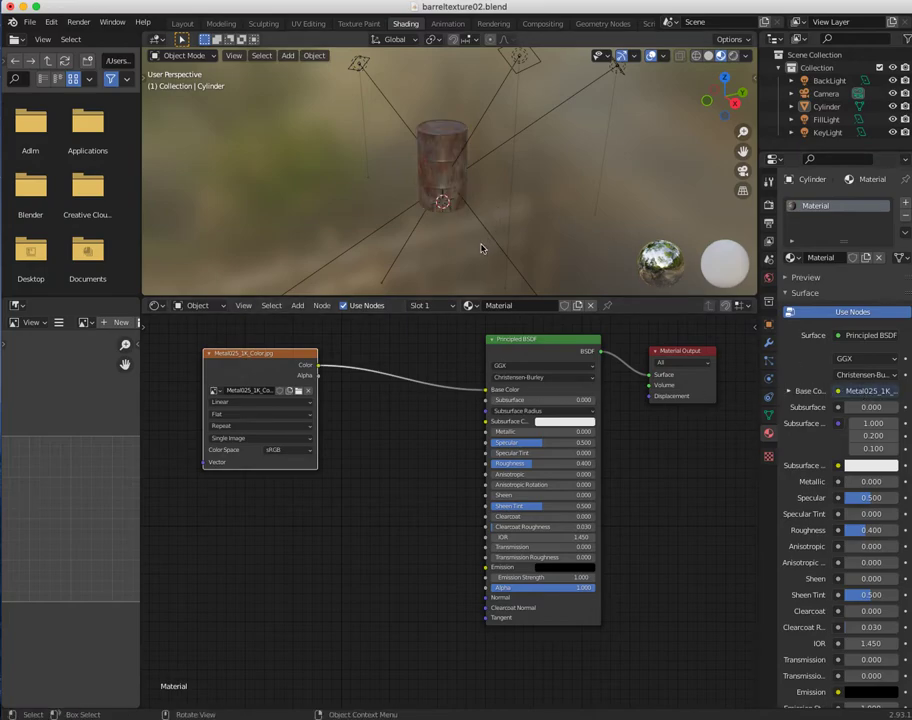
Inspect the rusty texture on the barrel up close, render a still image to check it, and close the render.
{"action": "scroll", "coordinate": [481, 244], "scroll_direction": "up", "scroll_amount": 6}
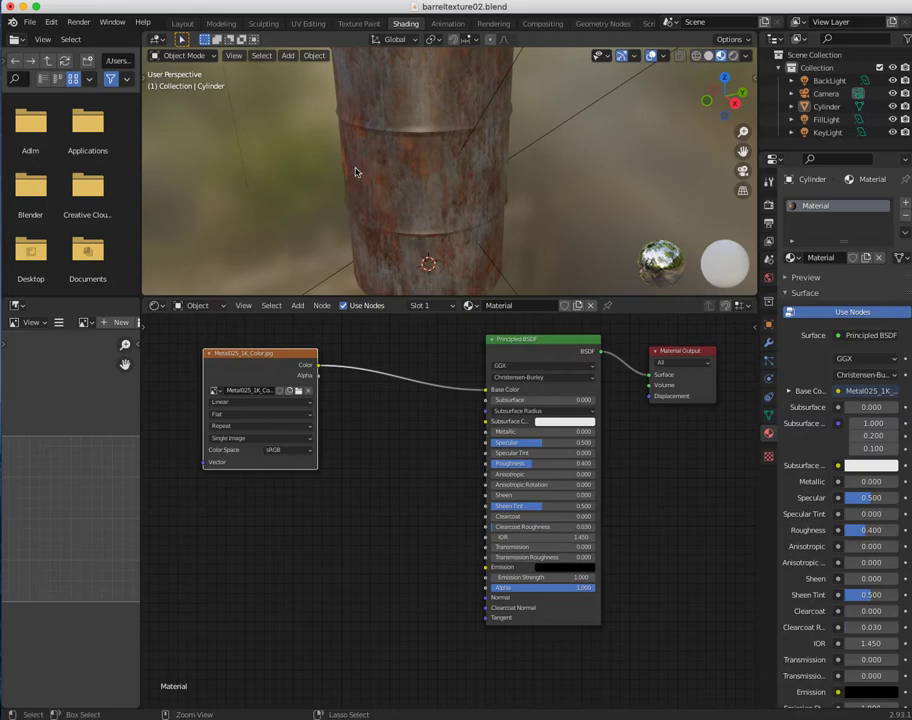
{"action": "middle_click_drag", "start_coordinate": [412, 222], "coordinate": [370, 204]}
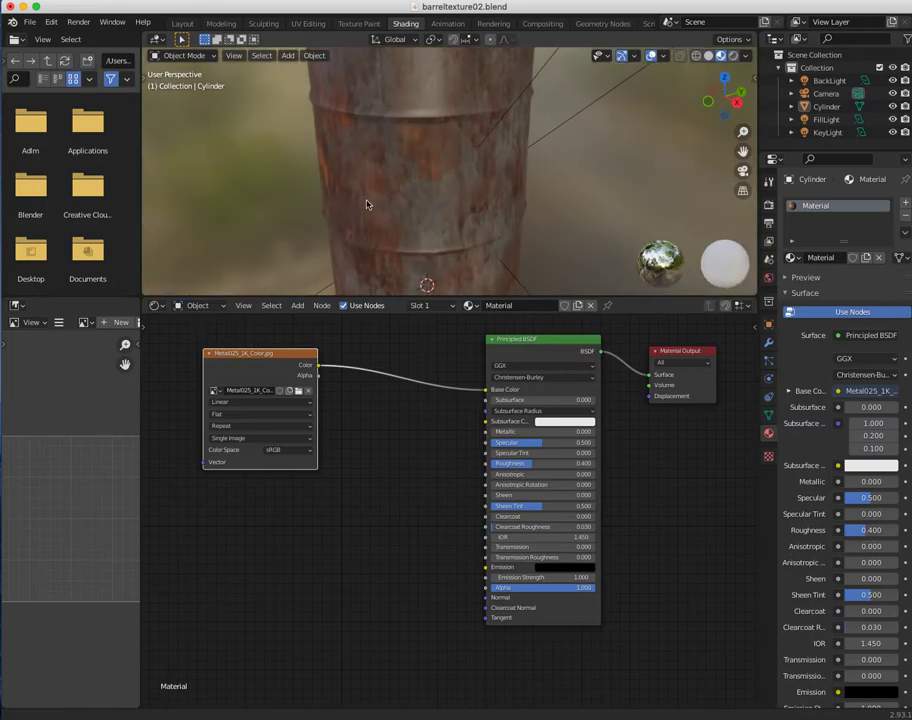
{"action": "scroll", "coordinate": [484, 252], "scroll_direction": "down", "scroll_amount": 4}
{"action": "middle_click_drag", "start_coordinate": [484, 252], "coordinate": [458, 212]}
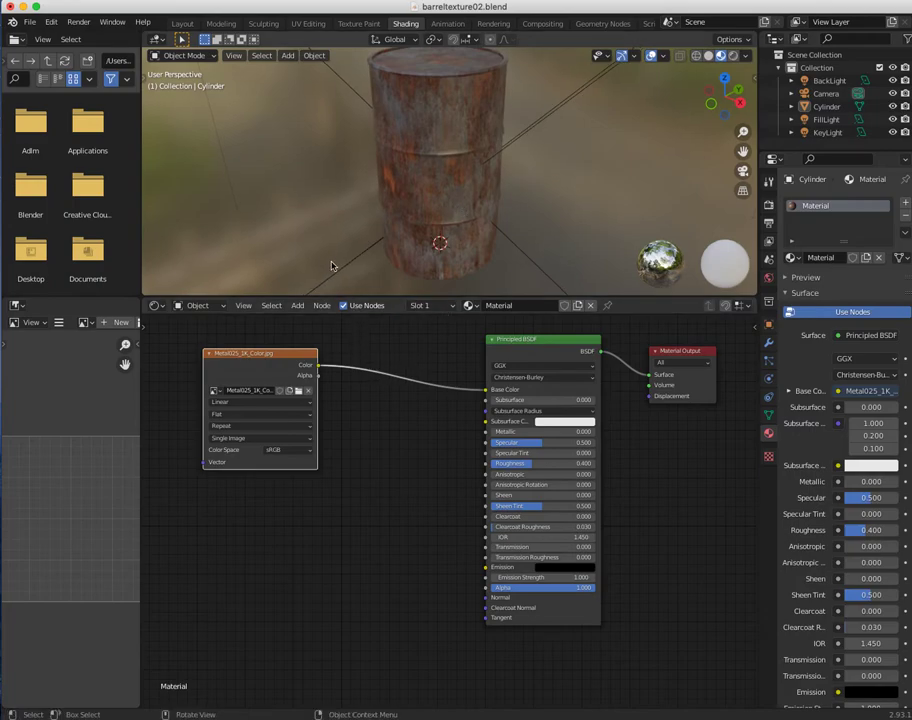
{"action": "left_click_drag", "start_coordinate": [298, 356], "coordinate": [330, 355]}
{"action": "left_click", "coordinate": [78, 22]}
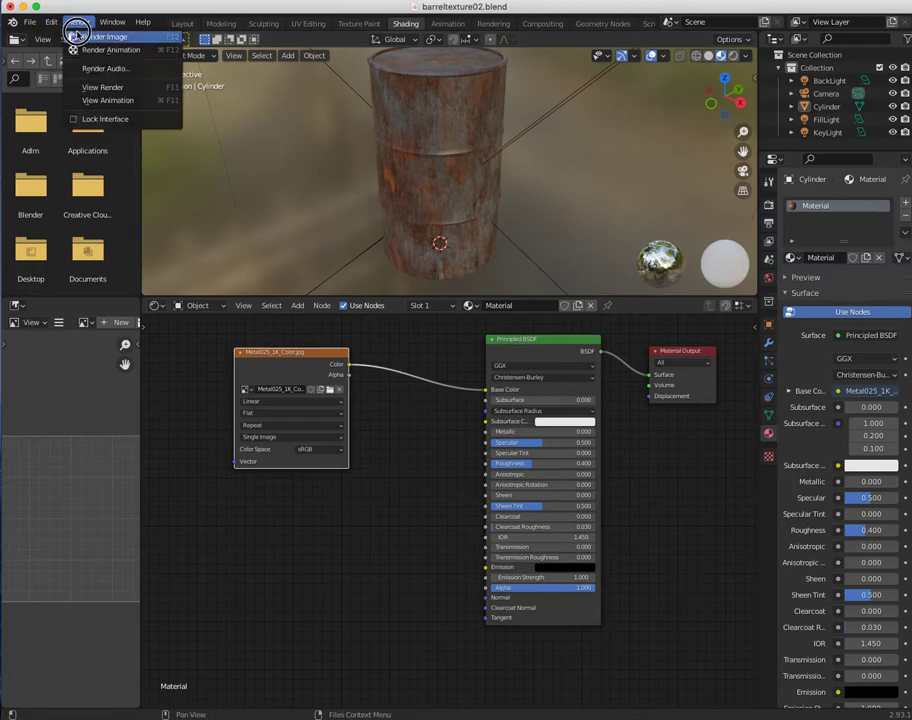
{"action": "left_click", "coordinate": [97, 38]}
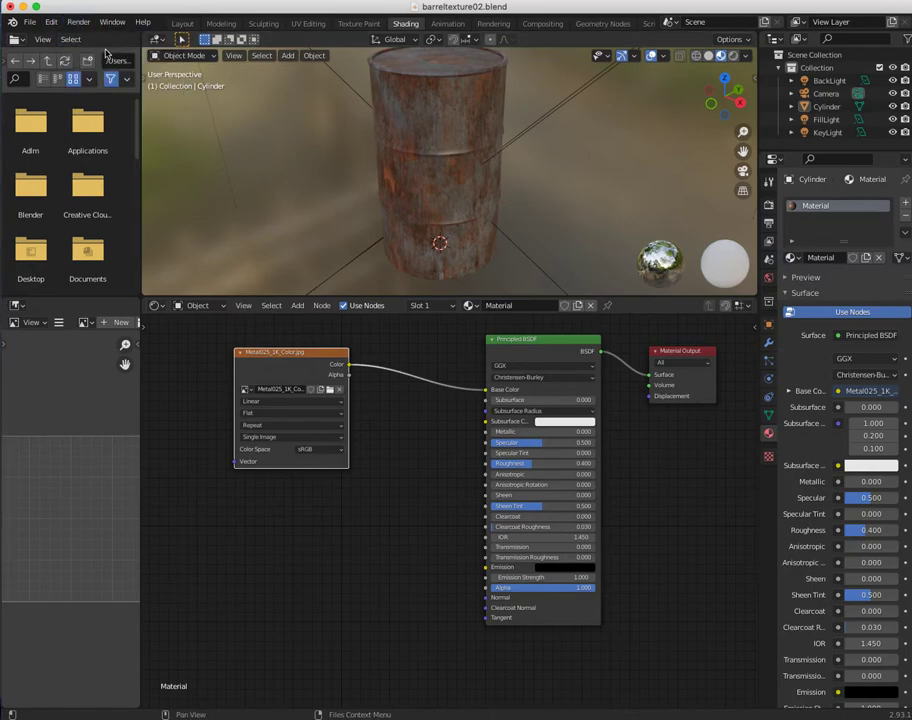
{"action": "left_click", "coordinate": [78, 22]}
{"action": "left_click", "coordinate": [86, 36]}
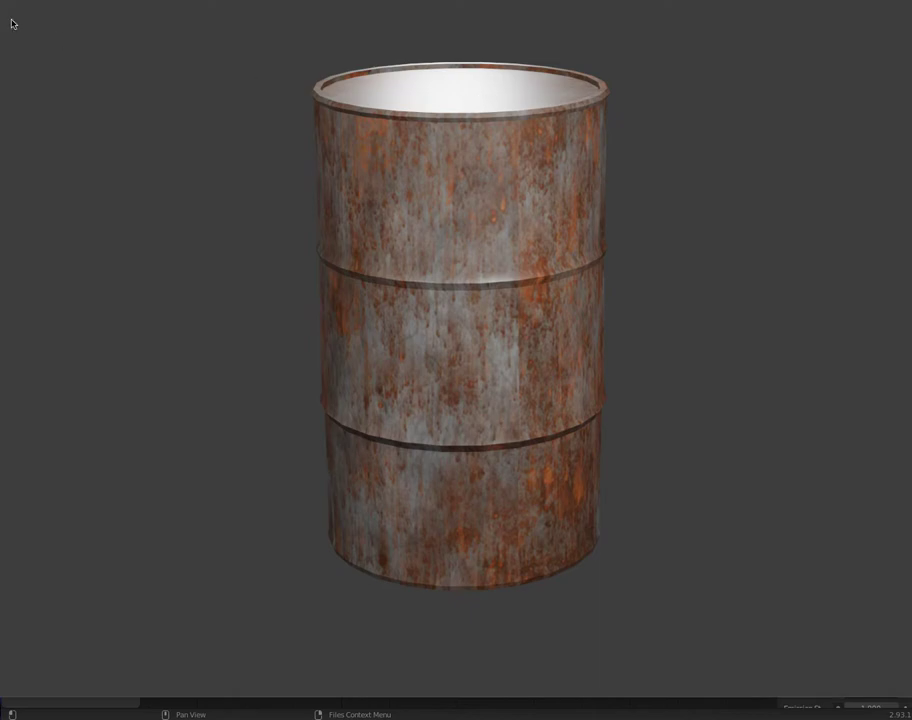
{"action": "middle_click_drag", "start_coordinate": [456, 330], "coordinate": [476, 330]}
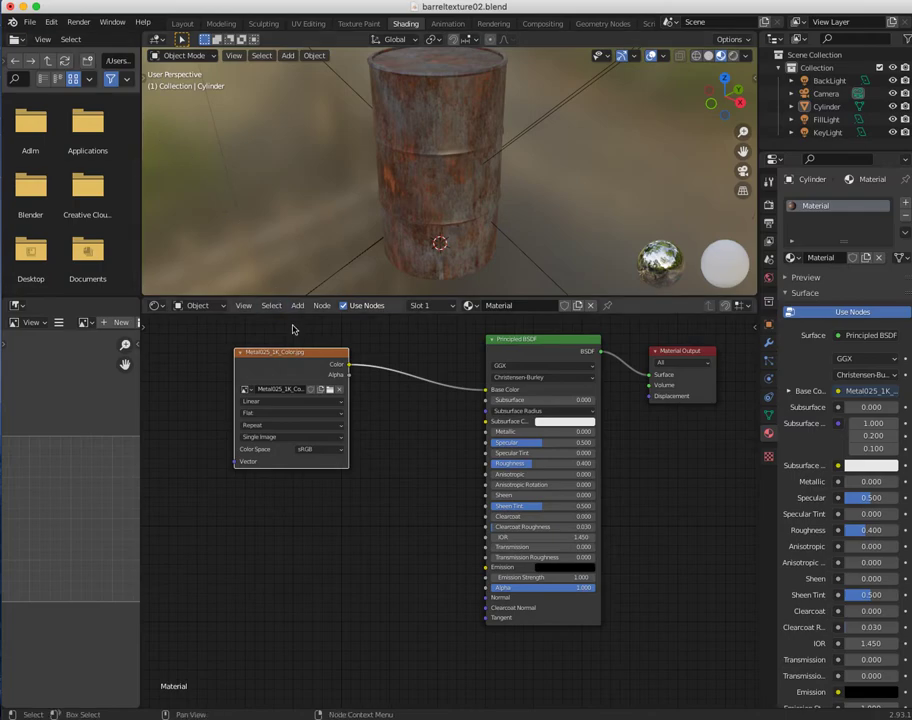
{"action": "left_click", "coordinate": [305, 357]}
{"action": "left_click_drag", "start_coordinate": [305, 357], "coordinate": [306, 347]}
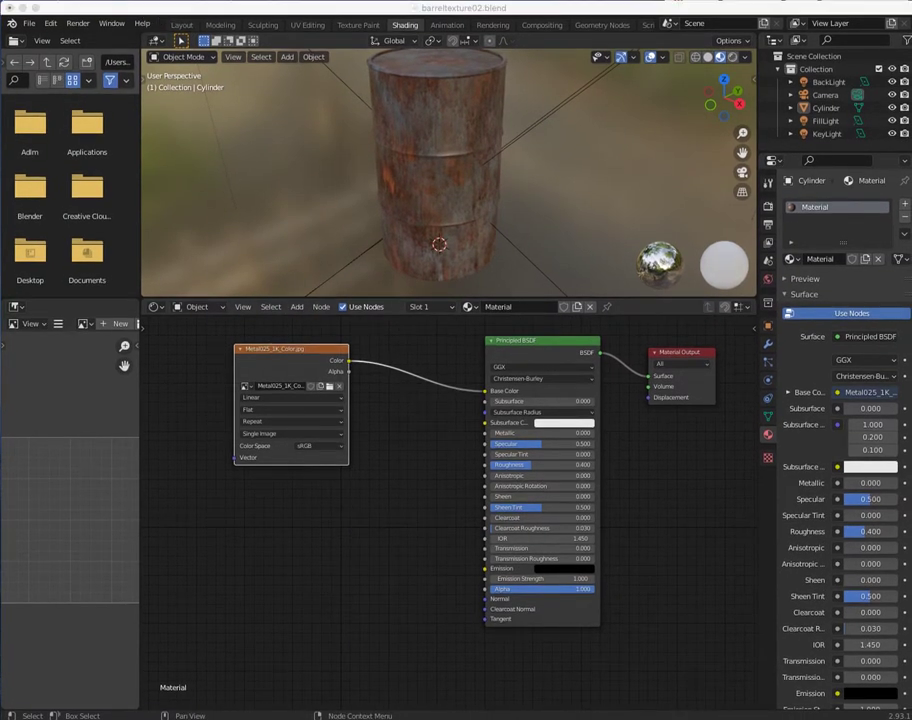
Switch to Photoshop and examine the Metal025 Color, Displacement, NormalDX, NormalGL and Roughness maps, looking closely at the NormalDX detail.
{"action": "key", "text": "super+Tab"}
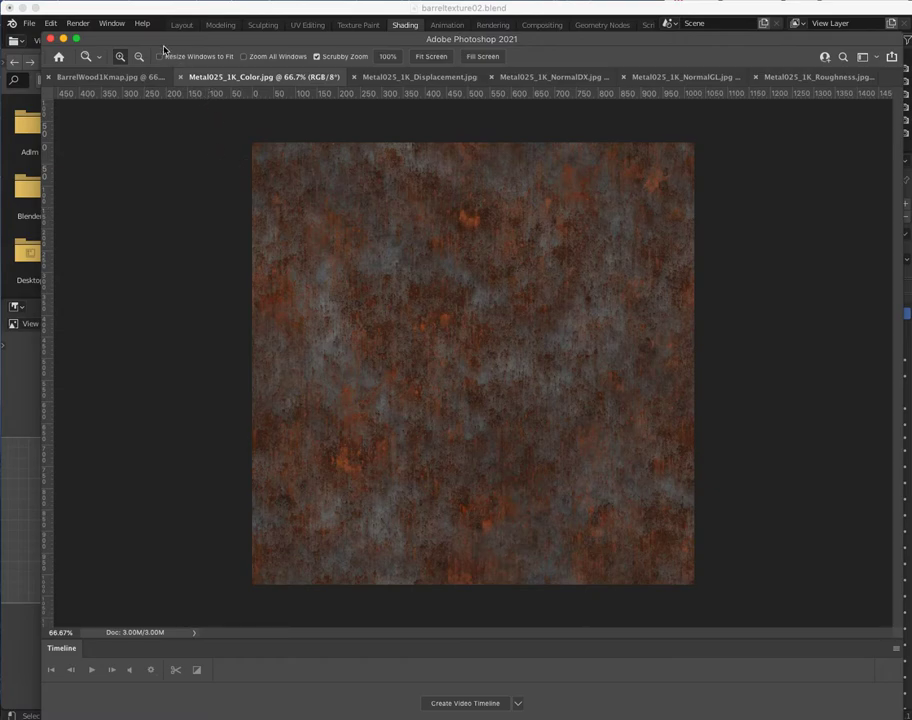
{"action": "left_click_drag", "start_coordinate": [157, 43], "coordinate": [128, 38]}
{"action": "left_click", "coordinate": [358, 67]}
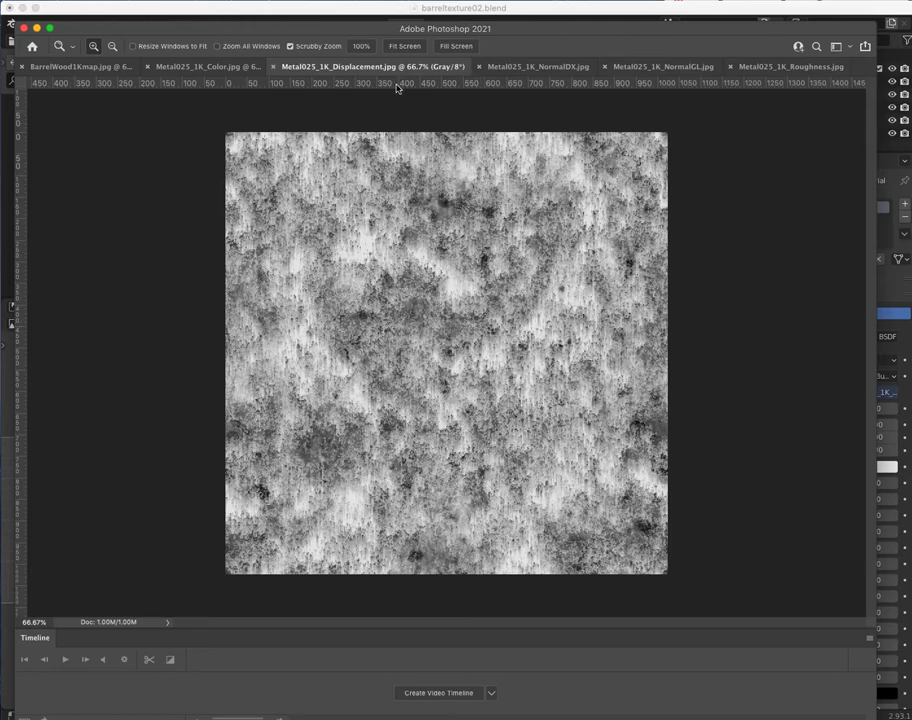
{"action": "left_click", "coordinate": [525, 67]}
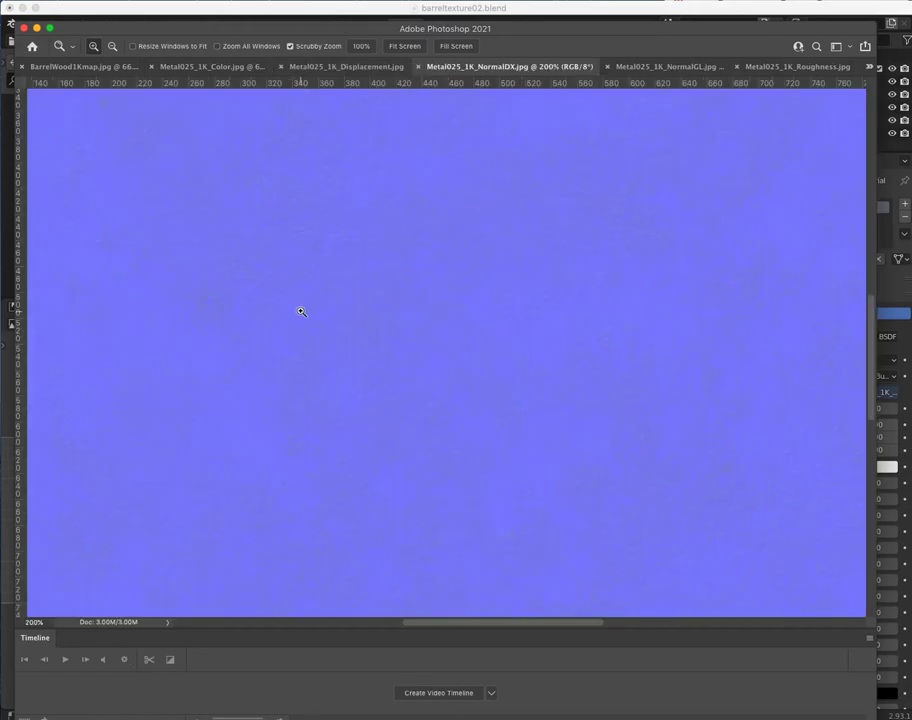
{"action": "left_click", "coordinate": [437, 445]}
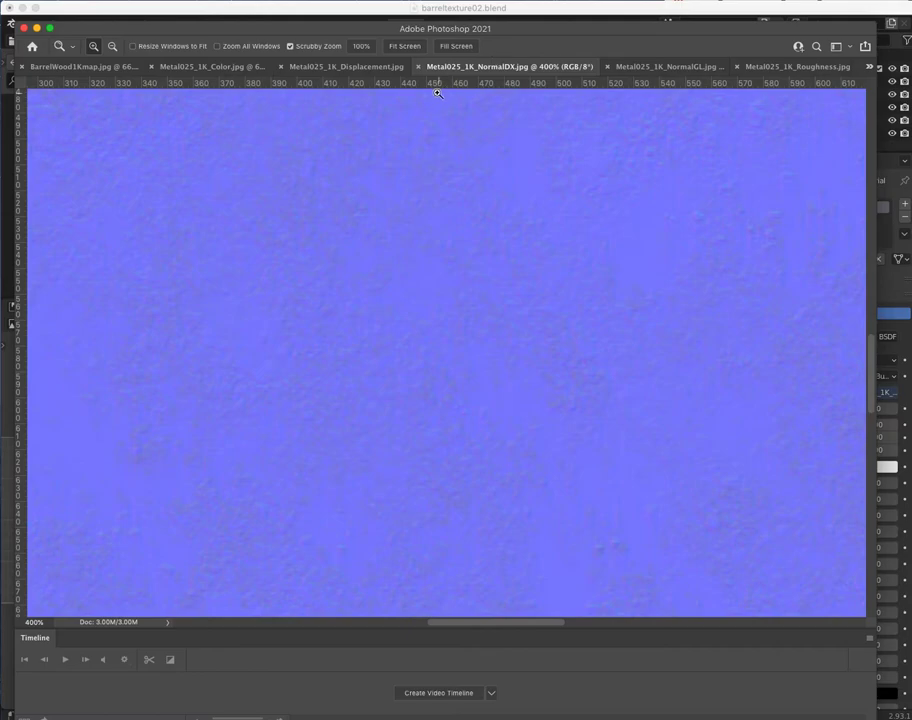
{"action": "left_click", "coordinate": [637, 67]}
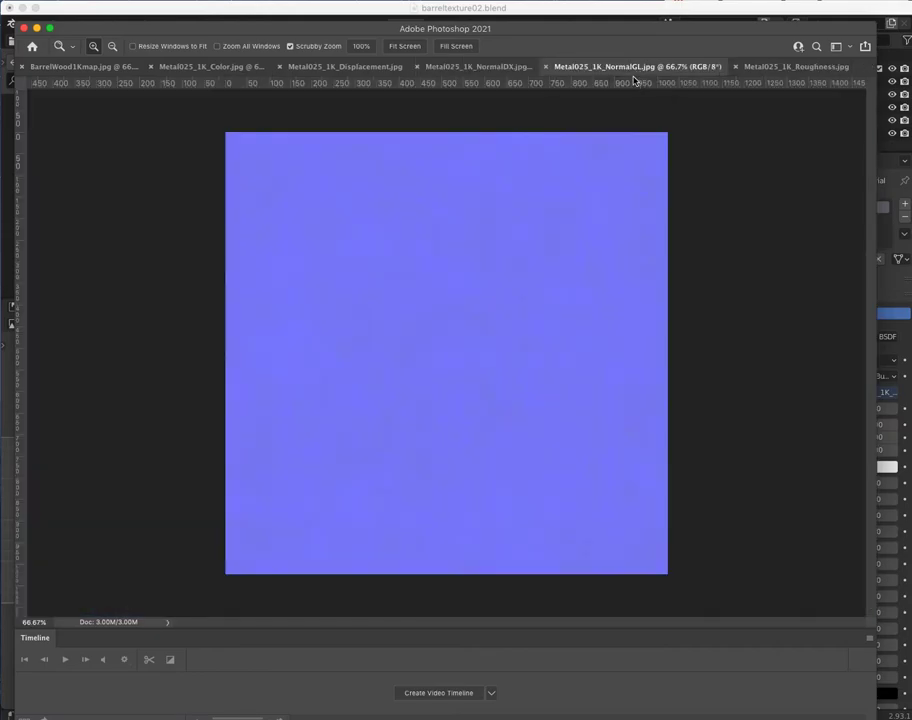
{"action": "left_click", "coordinate": [484, 67]}
{"action": "left_click", "coordinate": [595, 67]}
{"action": "key", "text": "super+w"}
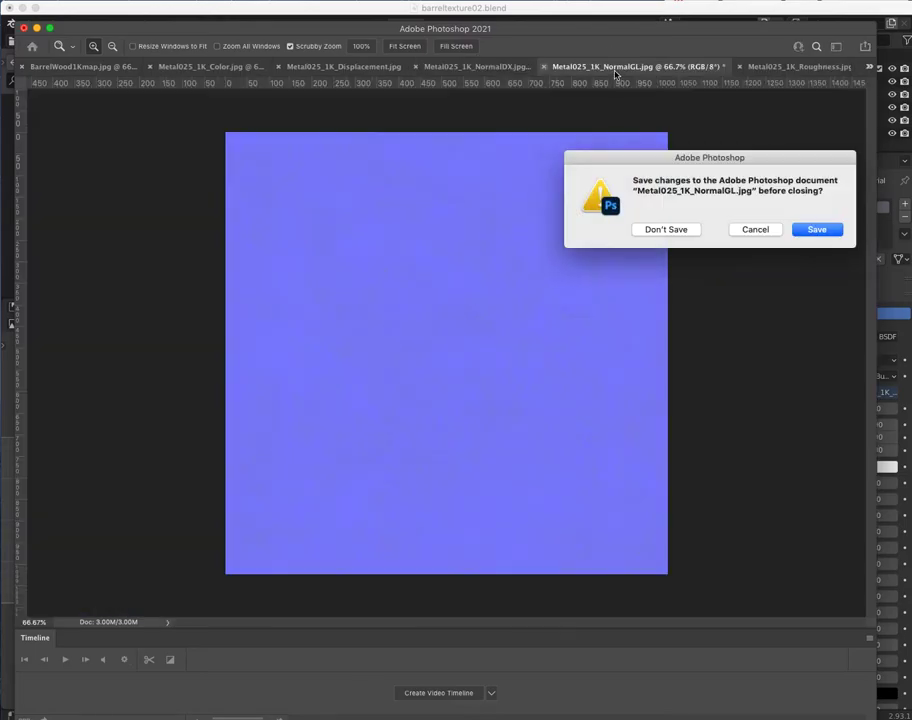
{"action": "left_click", "coordinate": [755, 229]}
{"action": "left_click", "coordinate": [751, 70]}
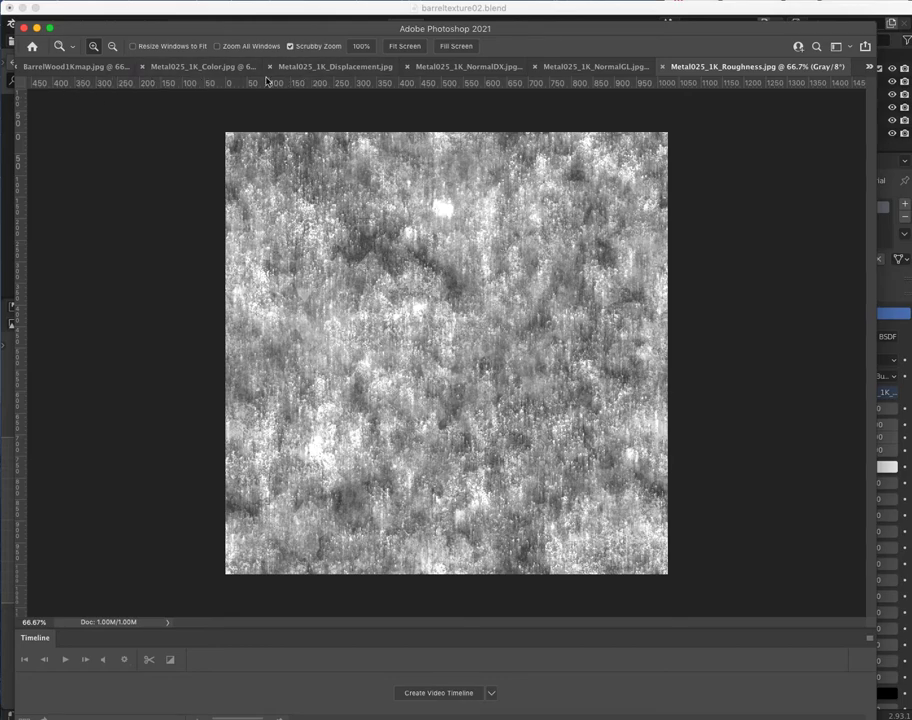
{"action": "left_click", "coordinate": [185, 66]}
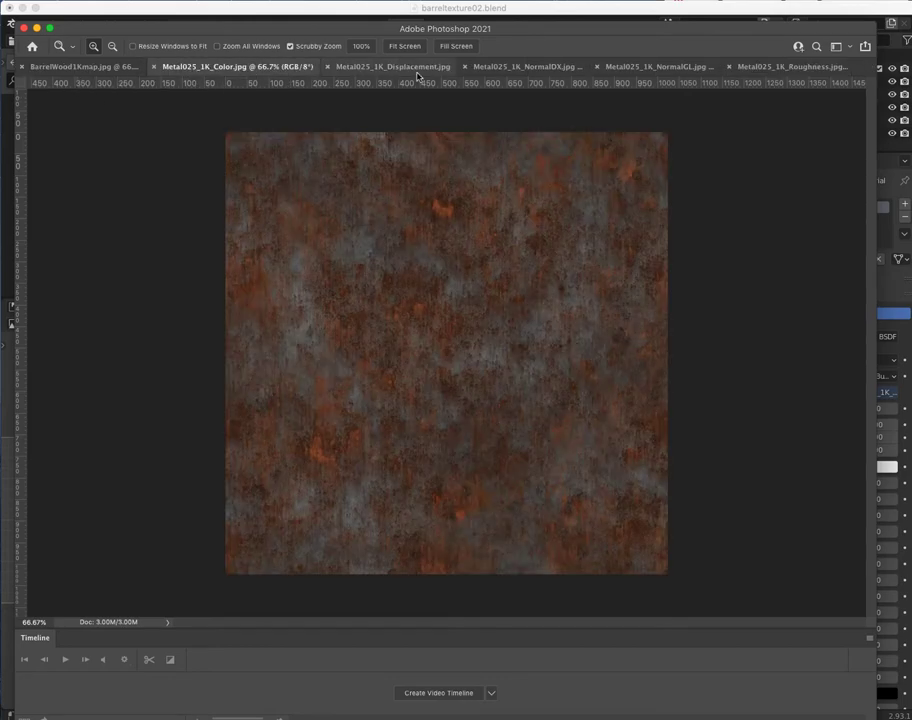
{"action": "left_click", "coordinate": [607, 67]}
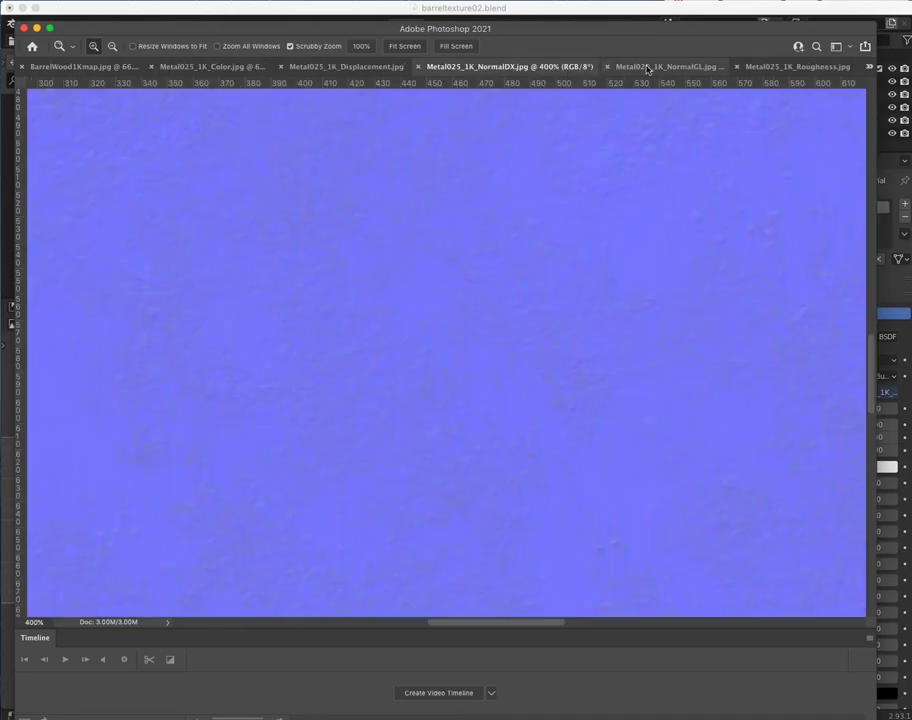
{"action": "left_click", "coordinate": [795, 67]}
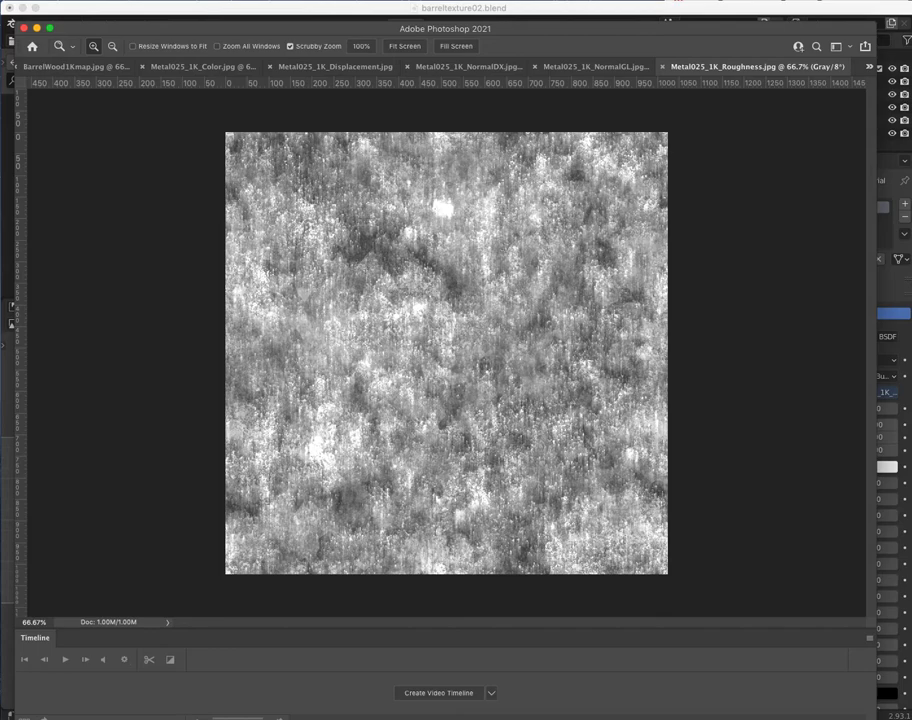
Return to Blender, nudge the color texture node up, and add a second Image Texture node below it.
{"action": "key", "text": "super+Tab"}
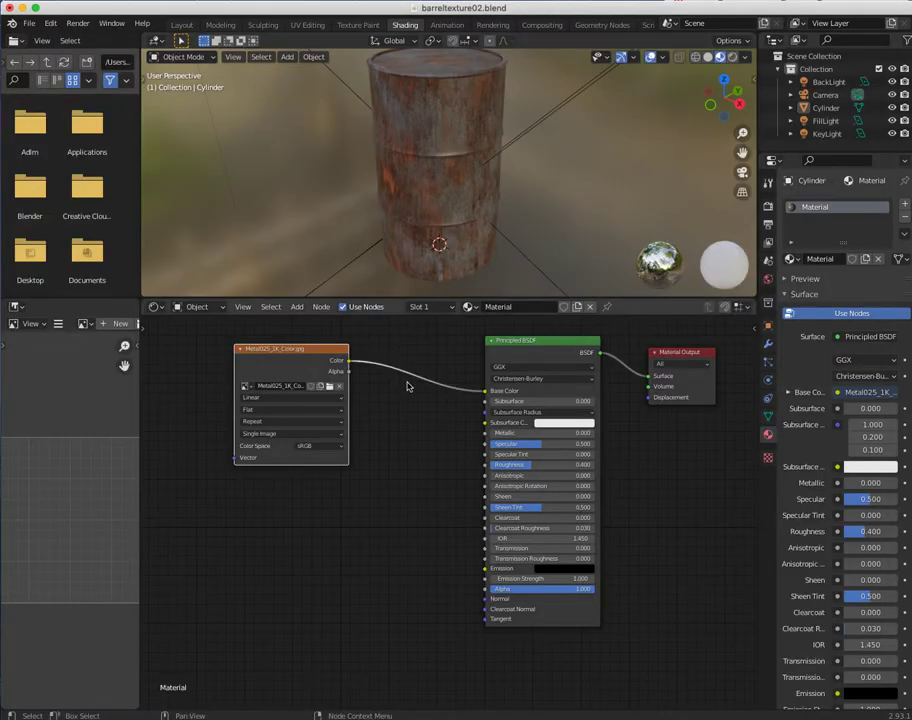
{"action": "mouse_move", "coordinate": [282, 355]}
{"action": "left_mouse_down"}
{"action": "mouse_move", "coordinate": [283, 336]}
{"action": "mouse_move", "coordinate": [282, 347]}
{"action": "left_mouse_up"}
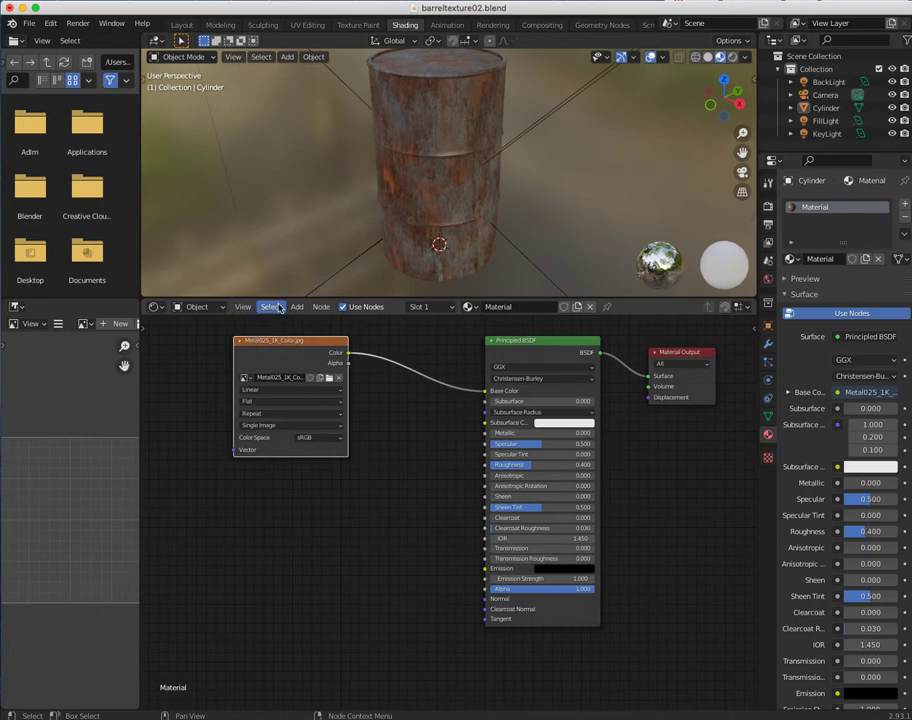
{"action": "left_click", "coordinate": [297, 307]}
{"action": "mouse_move", "coordinate": [298, 381]}
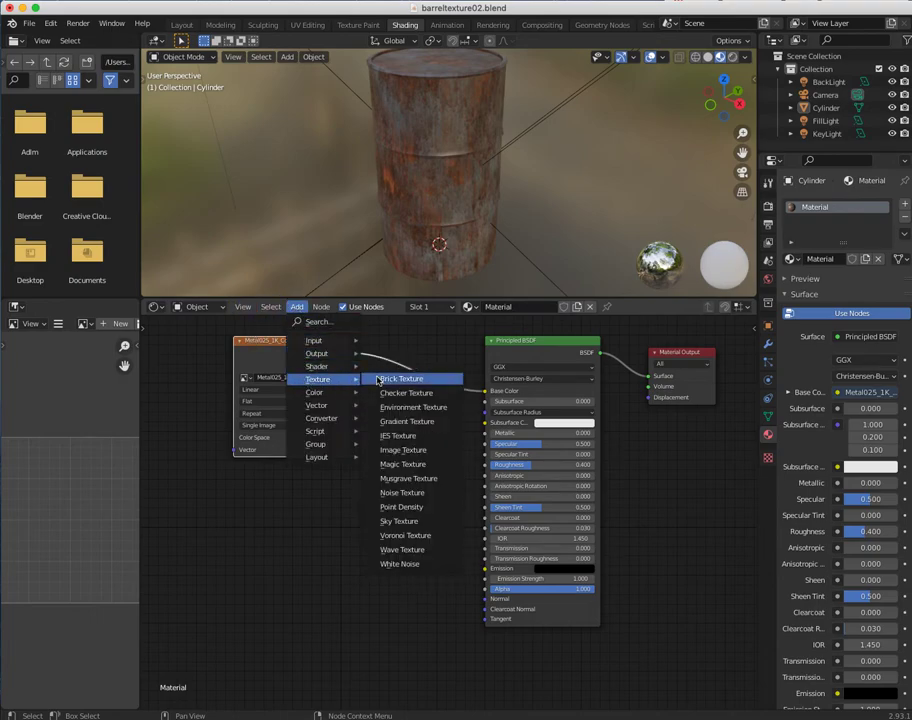
{"action": "left_click", "coordinate": [393, 450]}
{"action": "left_click", "coordinate": [230, 491]}
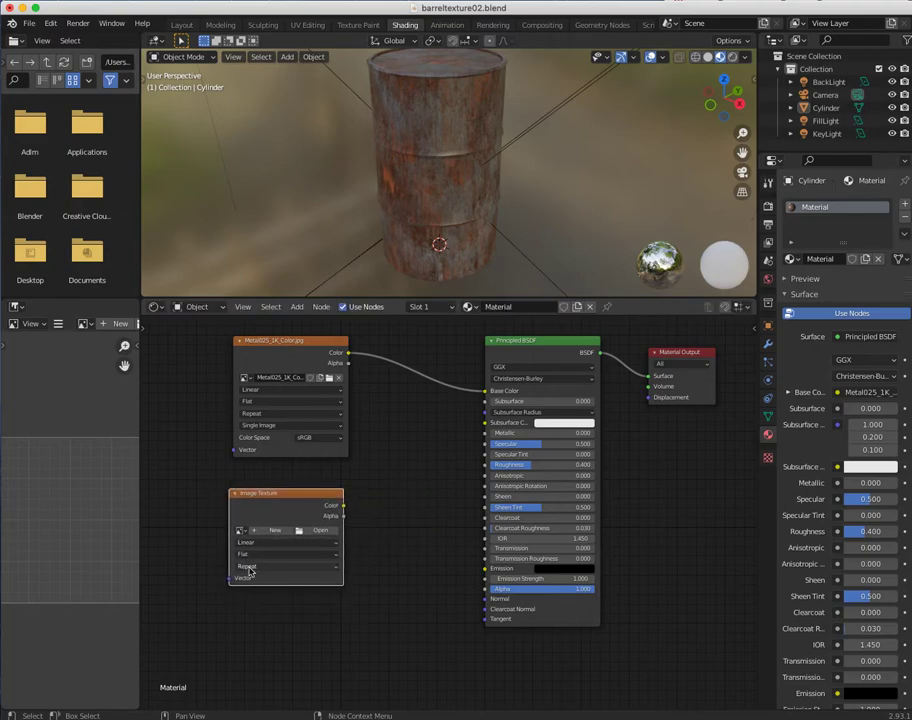
Load Metal025_1K_NormalDX.jpg from the Barrel folder into the new Image Texture node.
{"action": "left_click", "coordinate": [313, 532]}
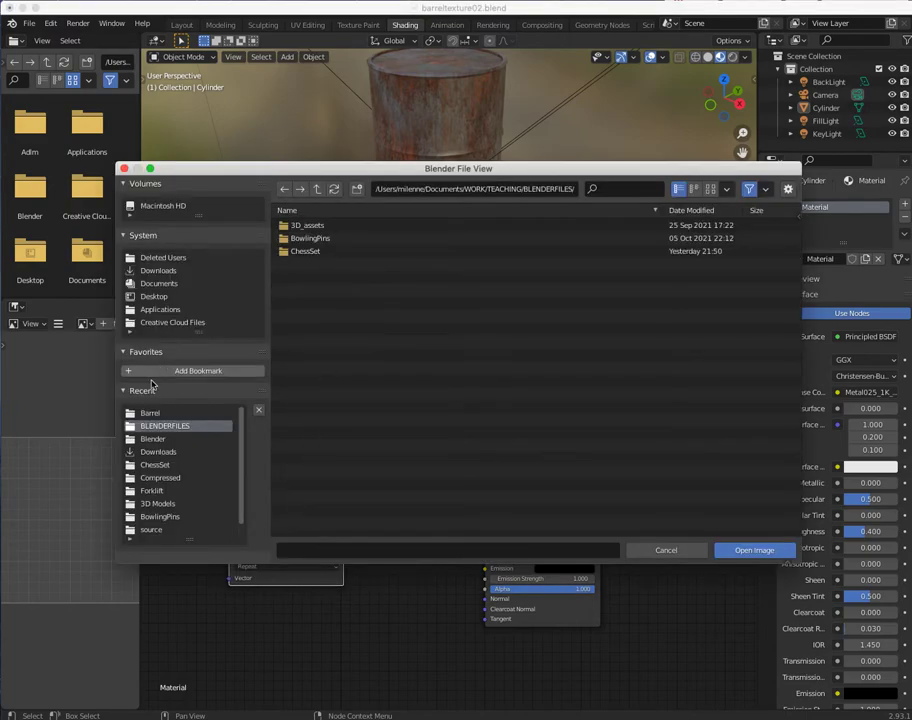
{"action": "left_click", "coordinate": [185, 411]}
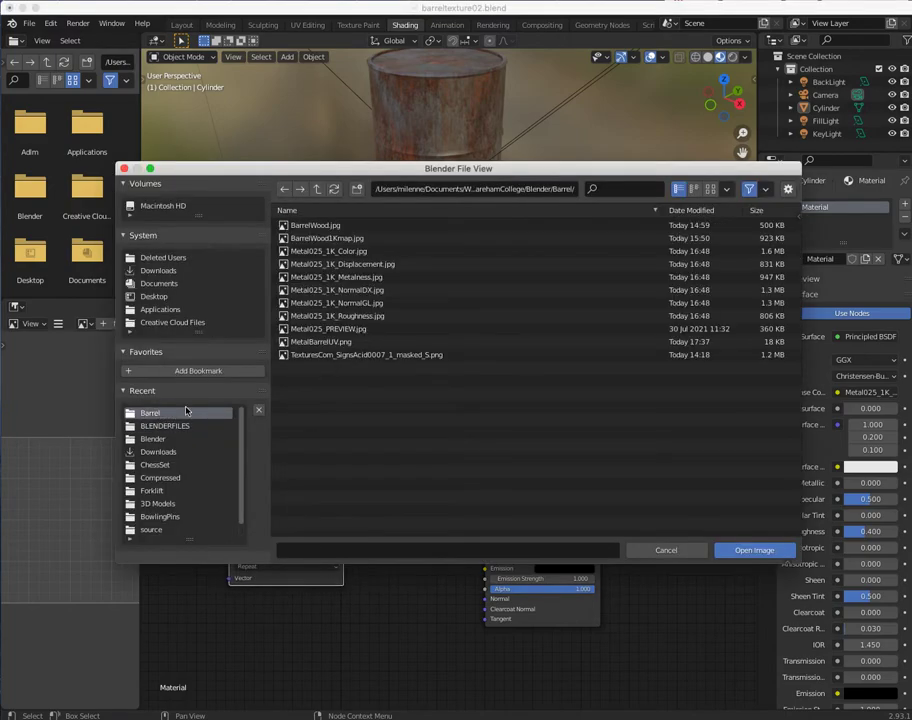
{"action": "left_click", "coordinate": [330, 289]}
{"action": "left_click", "coordinate": [745, 550]}
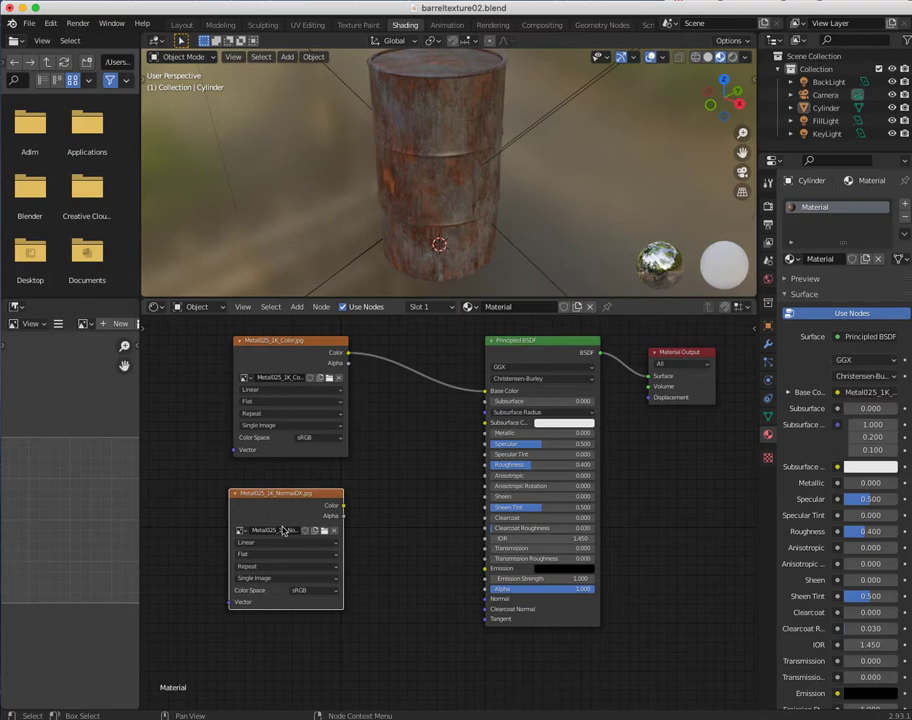
Set the NormalDX texture's color space to Non-Color and move its node further from the shader.
{"action": "left_click", "coordinate": [301, 592]}
{"action": "left_click", "coordinate": [305, 632]}
{"action": "left_click_drag", "start_coordinate": [281, 493], "coordinate": [240, 497]}
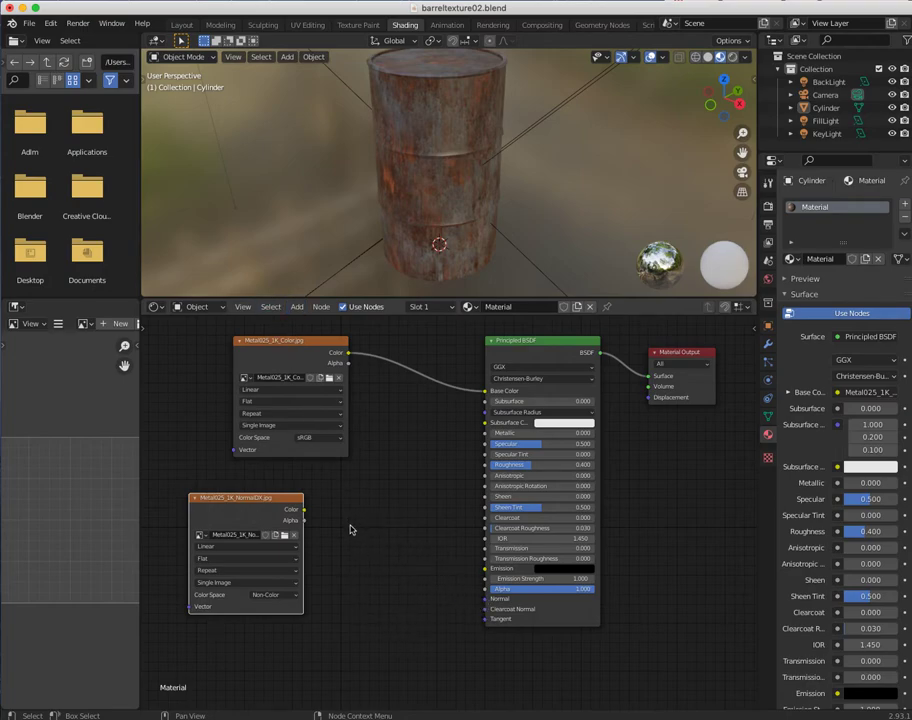
Try connecting the NormalDX texture's Color output directly to the Principled BSDF's Normal input, check the barrel, and remove the link.
{"action": "left_click_drag", "start_coordinate": [304, 510], "coordinate": [486, 598]}
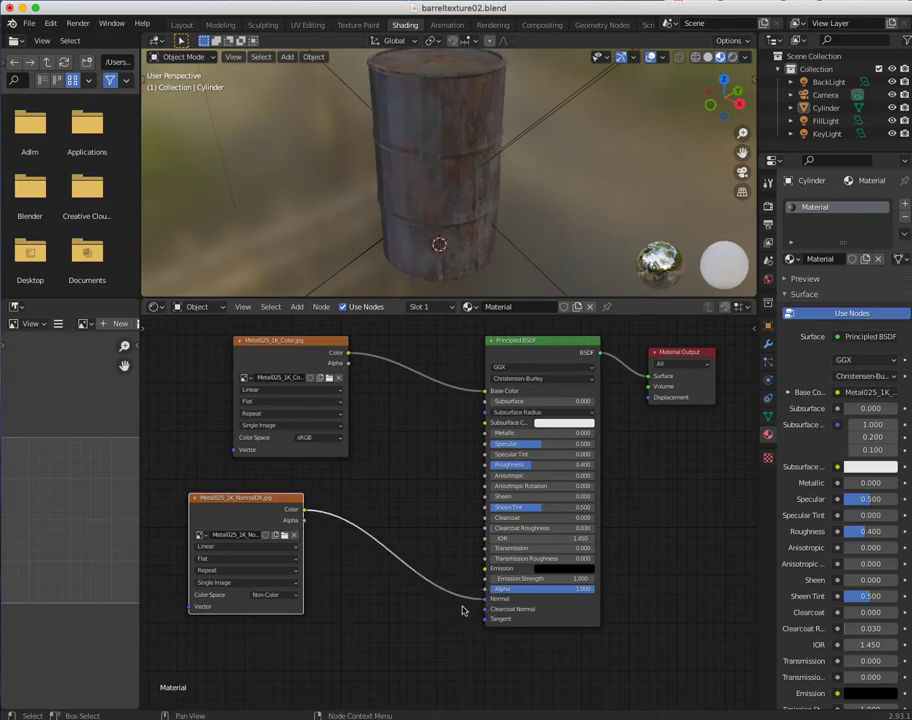
{"action": "mouse_move", "coordinate": [424, 183]}
{"action": "middle_mouse_down"}
{"action": "mouse_move", "coordinate": [430, 200]}
{"action": "mouse_move", "coordinate": [466, 161]}
{"action": "mouse_move", "coordinate": [424, 175]}
{"action": "mouse_move", "coordinate": [430, 190]}
{"action": "middle_mouse_up"}
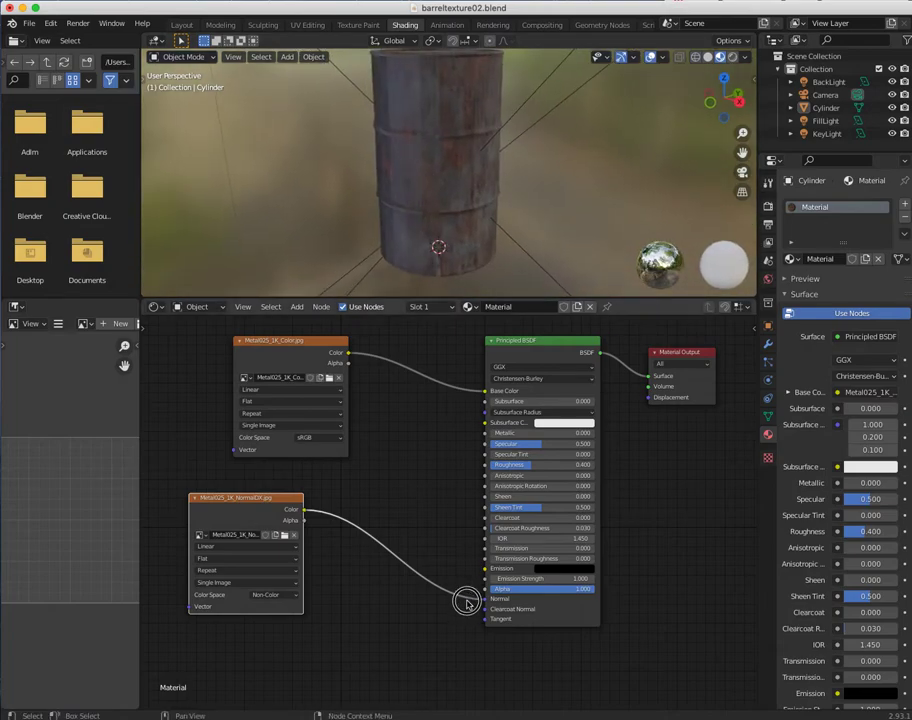
{"action": "left_click", "coordinate": [464, 596]}
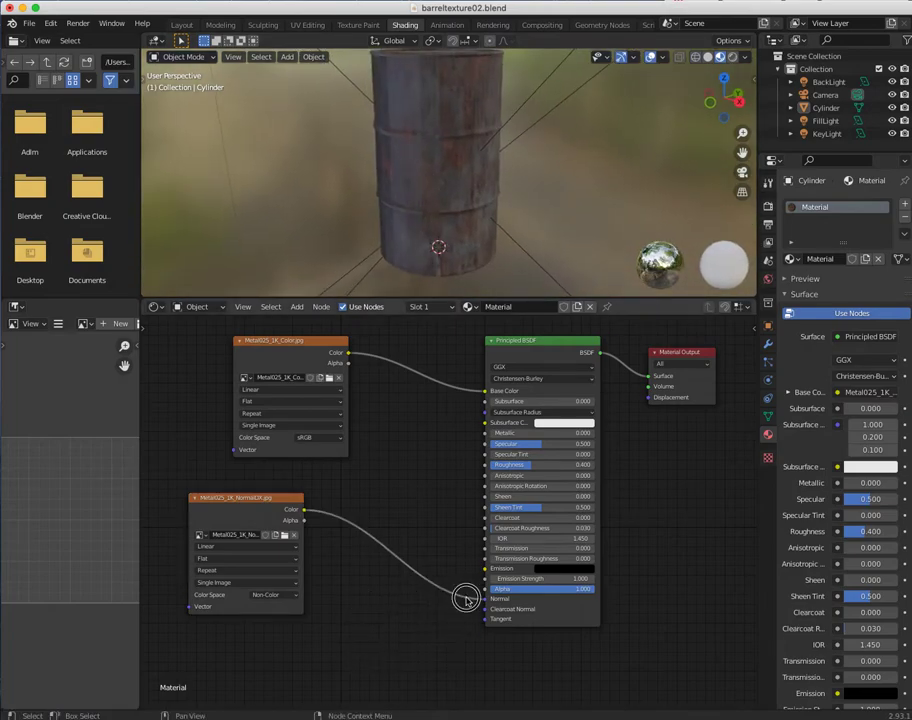
{"action": "left_click_drag", "start_coordinate": [476, 601], "coordinate": [397, 662]}
{"action": "left_click_drag", "start_coordinate": [485, 598], "coordinate": [403, 621]}
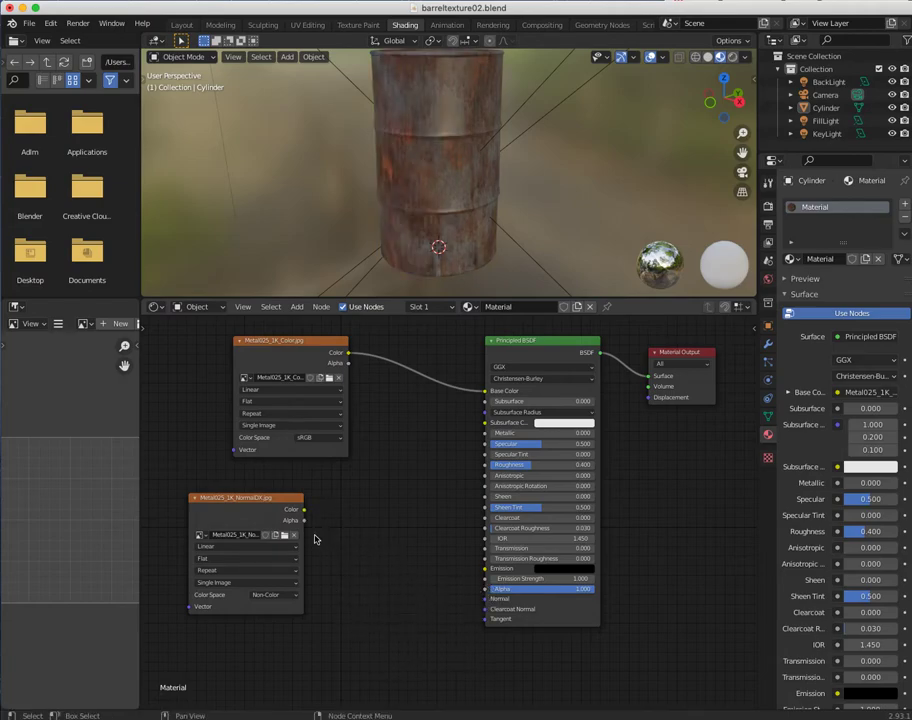
Search for and add a Normal Map node, placing it between the NormalDX texture node and the Principled BSDF.
{"action": "mouse_move", "coordinate": [250, 494]}
{"action": "left_mouse_down"}
{"action": "mouse_move", "coordinate": [266, 494]}
{"action": "mouse_move", "coordinate": [240, 486]}
{"action": "mouse_move", "coordinate": [271, 497]}
{"action": "mouse_move", "coordinate": [256, 498]}
{"action": "left_mouse_up"}
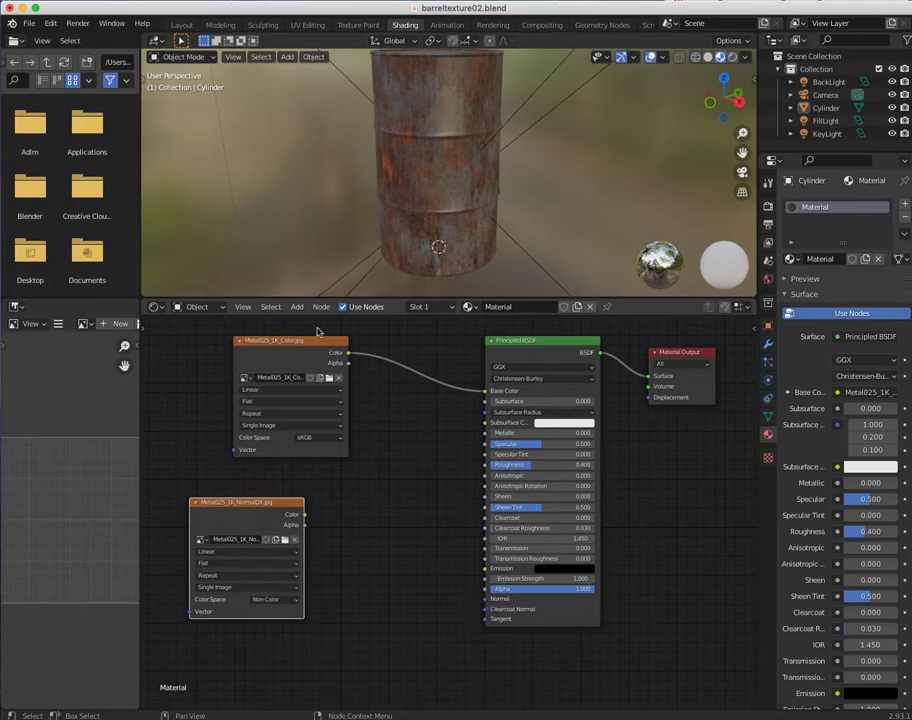
{"action": "left_click", "coordinate": [297, 306]}
{"action": "left_click", "coordinate": [302, 320]}
{"action": "type", "text": "norma"}
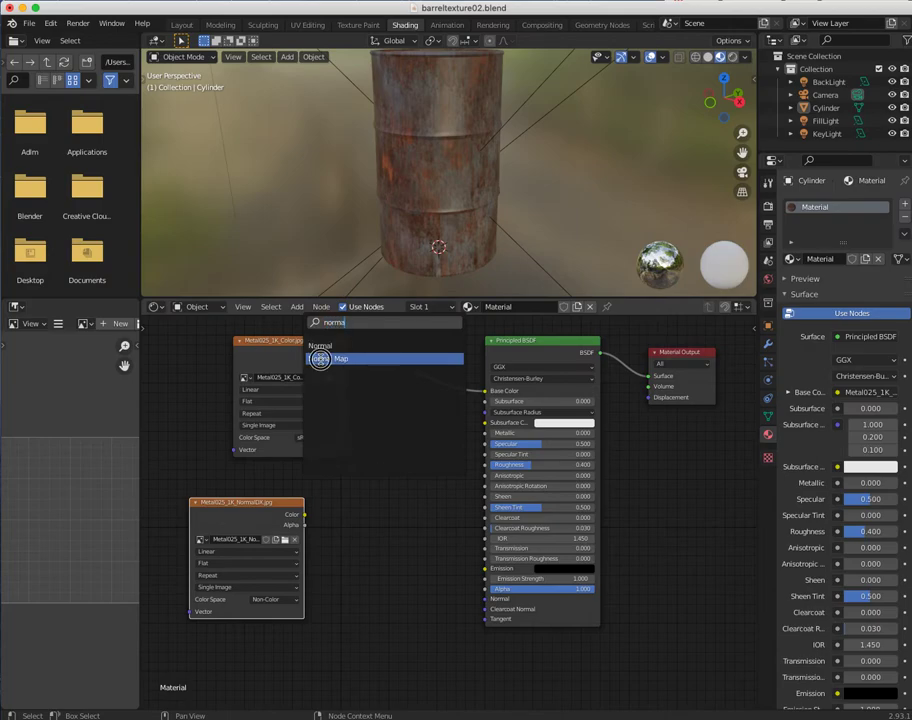
{"action": "left_click", "coordinate": [328, 358]}
{"action": "left_click", "coordinate": [380, 595]}
{"action": "left_click_drag", "start_coordinate": [378, 508], "coordinate": [394, 548]}
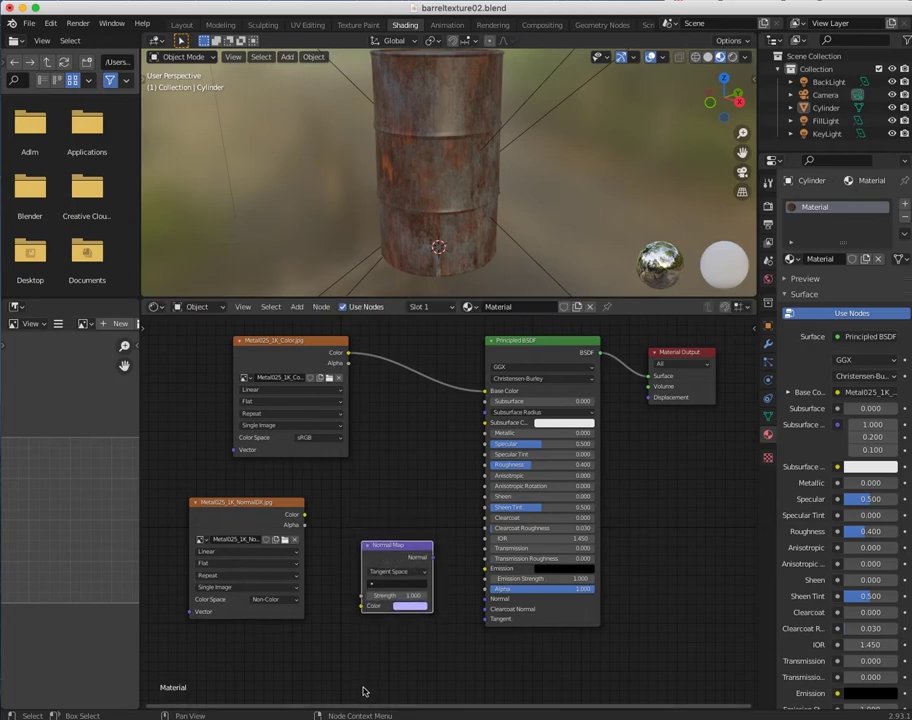
{"action": "mouse_move", "coordinate": [388, 546]}
{"action": "left_mouse_down"}
{"action": "mouse_move", "coordinate": [370, 507]}
{"action": "mouse_move", "coordinate": [377, 538]}
{"action": "left_mouse_up"}
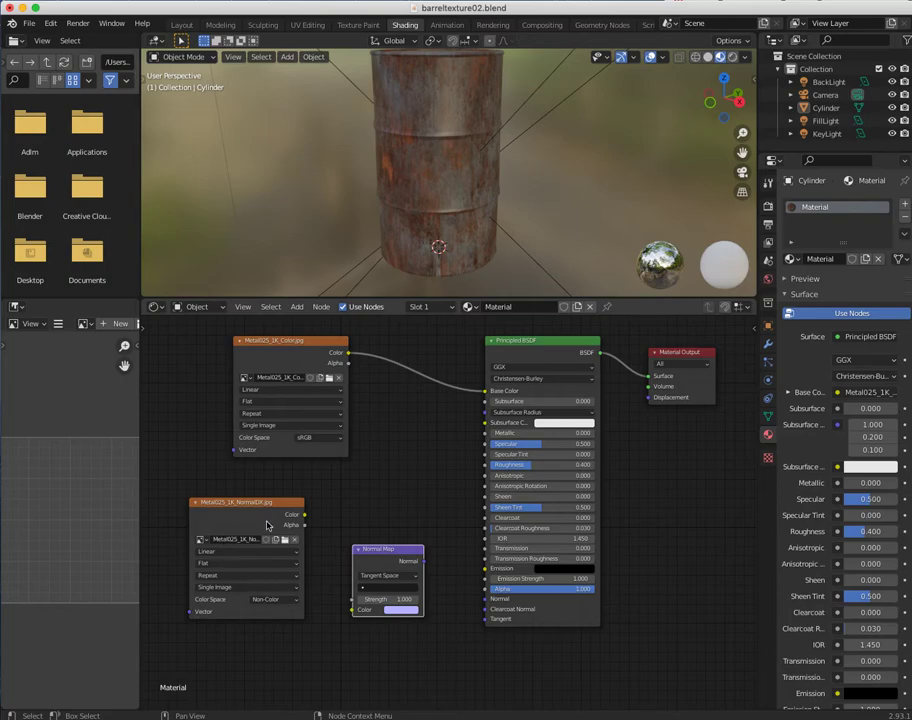
Connect the NormalDX texture's Color to the Normal Map's Color input, and the Normal Map's output to the Principled BSDF's Normal.
{"action": "left_click_drag", "start_coordinate": [304, 515], "coordinate": [350, 610]}
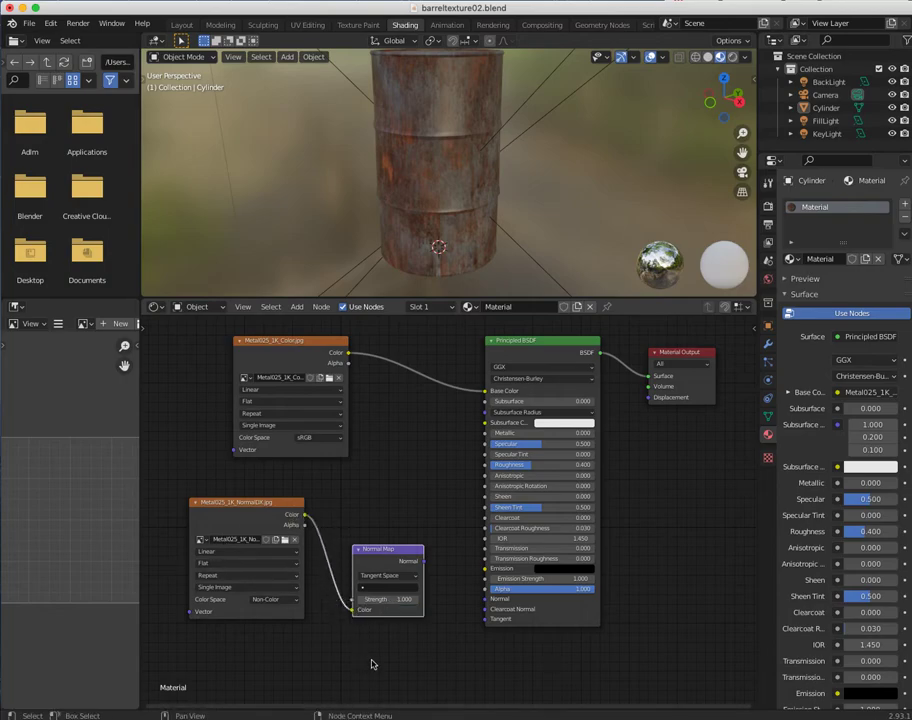
{"action": "left_click_drag", "start_coordinate": [401, 600], "coordinate": [407, 599]}
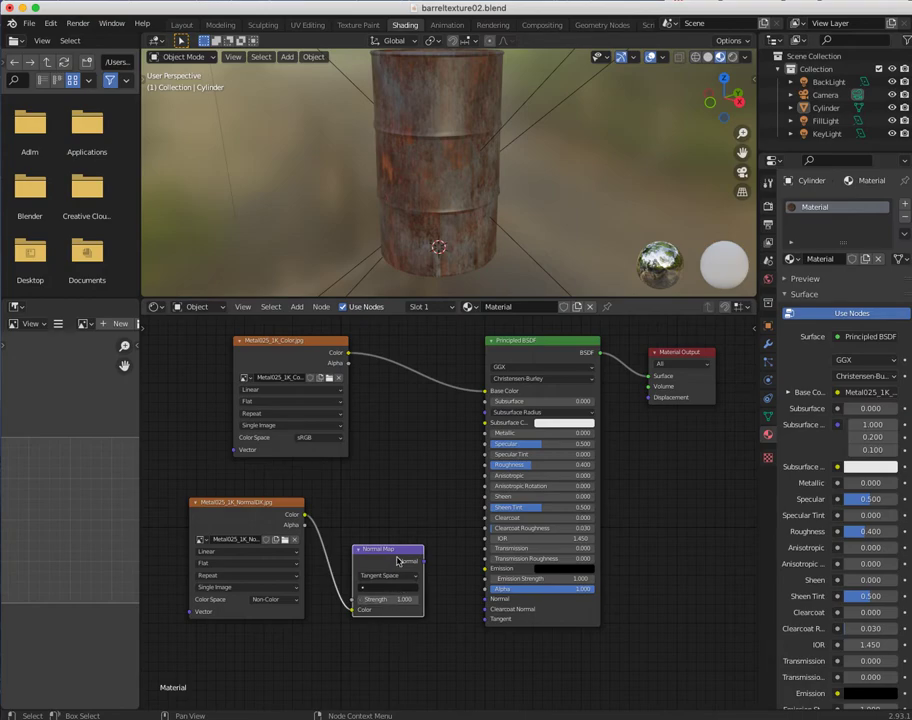
{"action": "left_click_drag", "start_coordinate": [395, 552], "coordinate": [396, 553]}
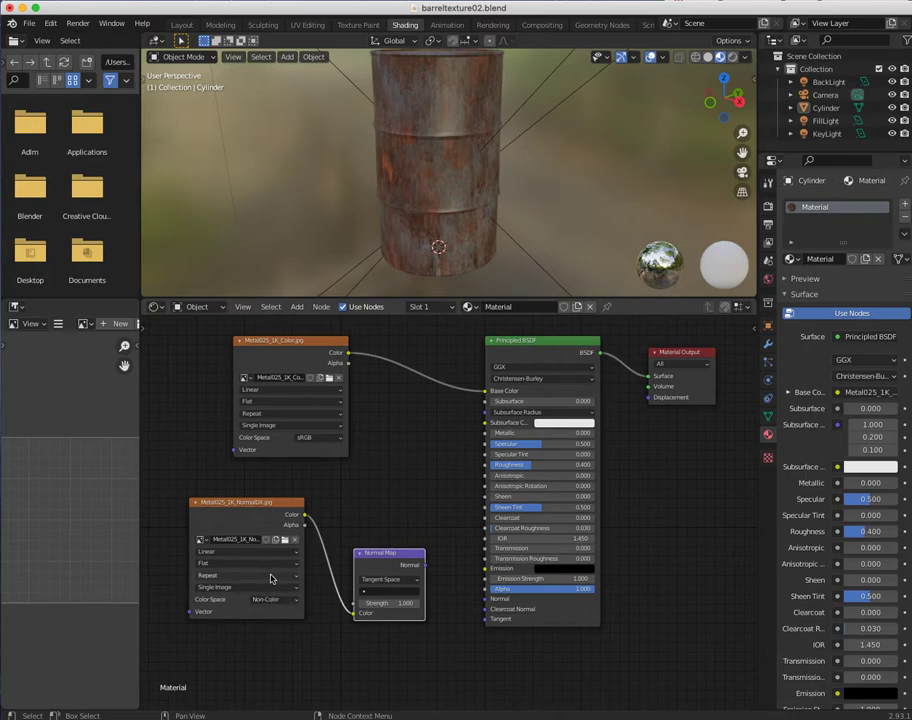
{"action": "left_click_drag", "start_coordinate": [426, 568], "coordinate": [489, 600]}
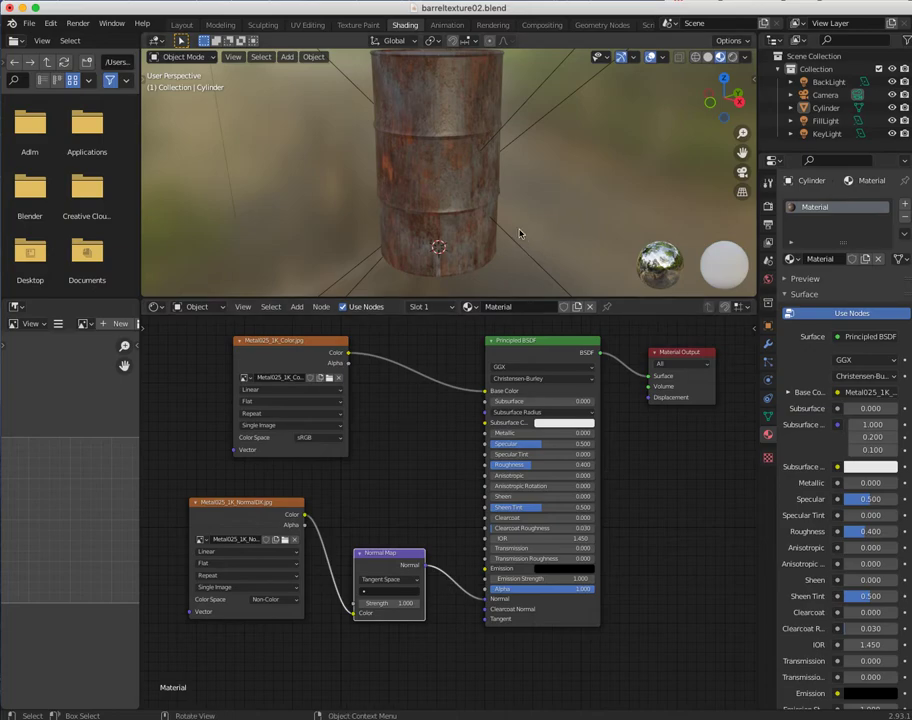
Compare the barrel surface up close by disconnecting the Normal Map from the Principled BSDF's Normal input and reconnecting it.
{"action": "scroll", "coordinate": [501, 204], "scroll_direction": "up", "scroll_amount": 6}
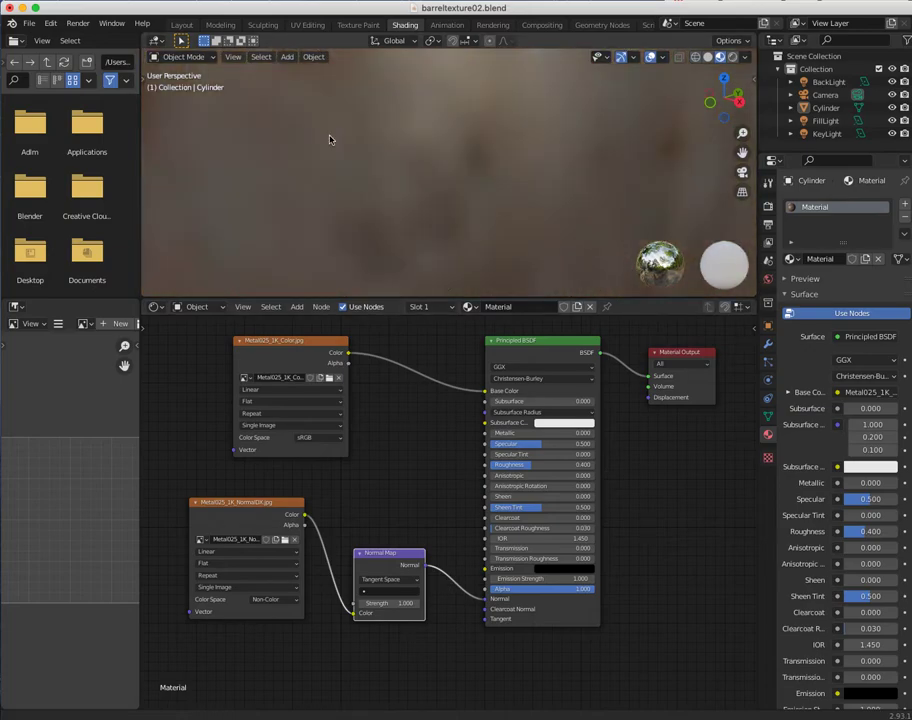
{"action": "left_click_drag", "start_coordinate": [474, 598], "coordinate": [444, 666]}
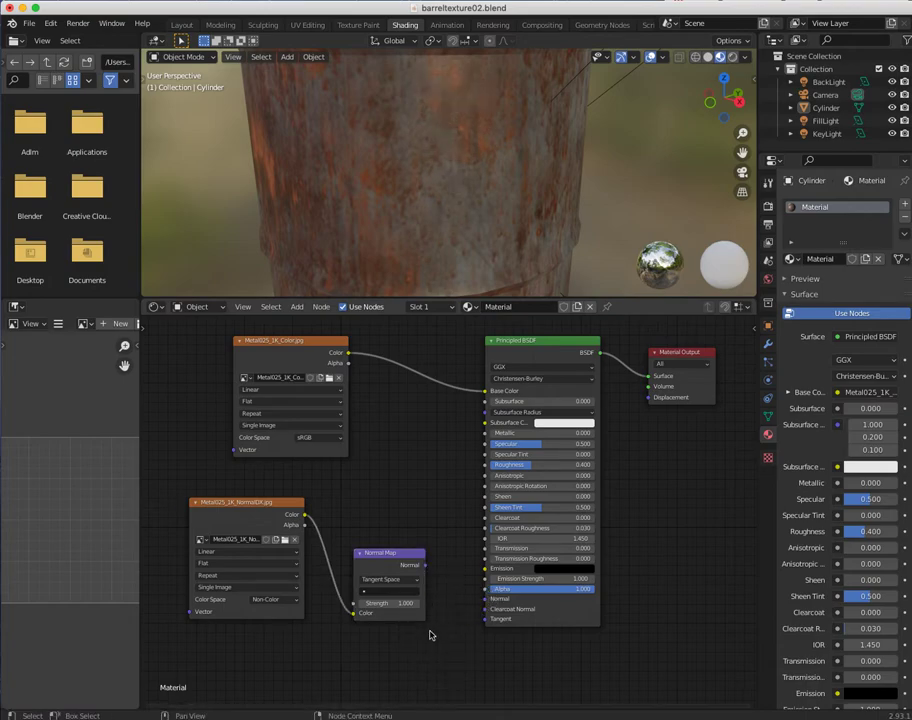
{"action": "left_click_drag", "start_coordinate": [426, 568], "coordinate": [487, 599]}
Try a Normal Map strength of 9.8 to exaggerate the surface bumps, and reduce it to 4.7.
{"action": "left_click_drag", "start_coordinate": [391, 606], "coordinate": [592, 598]}
{"action": "middle_click_drag", "start_coordinate": [412, 287], "coordinate": [300, 175]}
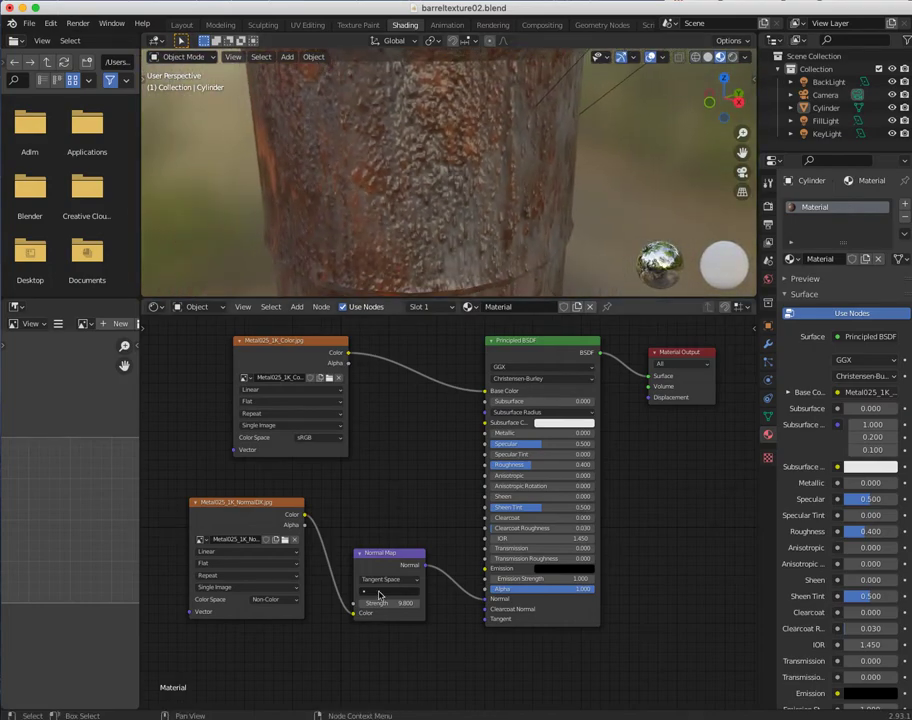
{"action": "mouse_move", "coordinate": [388, 603]}
{"action": "left_mouse_down"}
{"action": "mouse_move", "coordinate": [354, 603]}
{"action": "mouse_move", "coordinate": [394, 603]}
{"action": "mouse_move", "coordinate": [386, 603]}
{"action": "left_mouse_up"}
Inspect the bumpy surface on the whole barrel and render a still image to check it.
{"action": "scroll", "coordinate": [393, 200], "scroll_direction": "down", "scroll_amount": 5}
{"action": "middle_click_drag", "start_coordinate": [430, 255], "coordinate": [375, 160]}
{"action": "scroll", "coordinate": [375, 160], "scroll_direction": "up", "scroll_amount": 4}
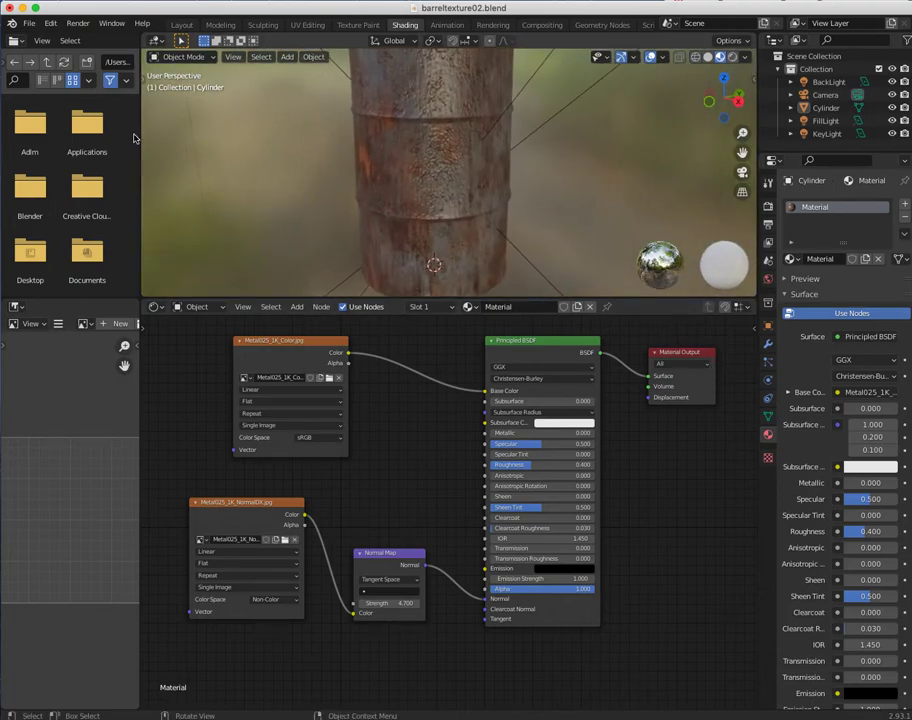
{"action": "left_click", "coordinate": [78, 23]}
{"action": "left_click", "coordinate": [90, 38]}
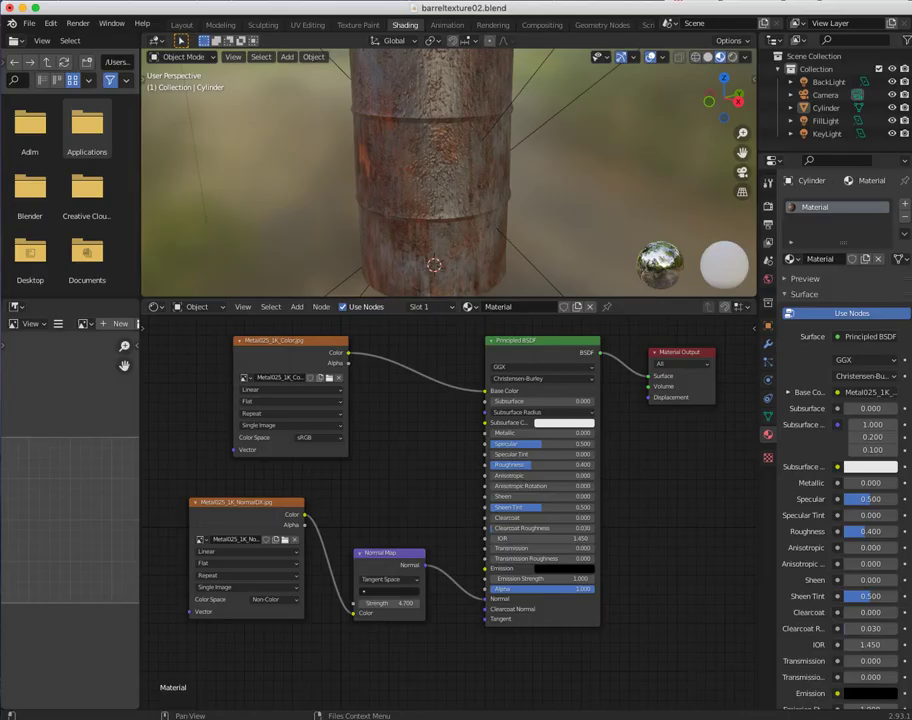
Close the render and select the barrel again to show its material nodes.
{"action": "key", "text": "Escape"}
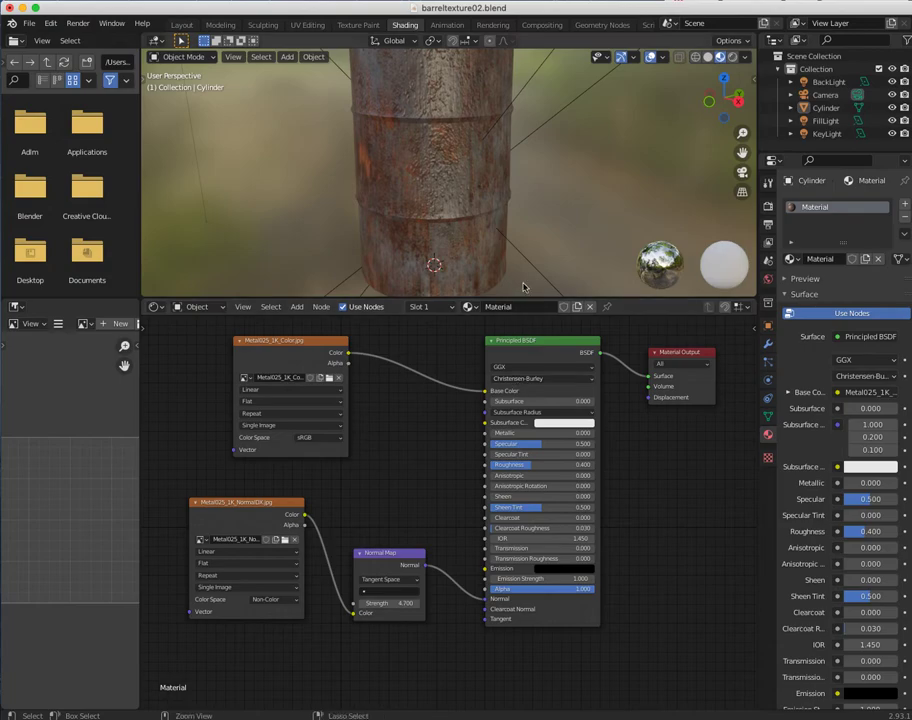
{"action": "scroll", "coordinate": [368, 187], "scroll_direction": "down", "scroll_amount": 6}
{"action": "middle_click_drag", "start_coordinate": [400, 180], "coordinate": [370, 70]}
{"action": "left_click", "coordinate": [521, 108]}
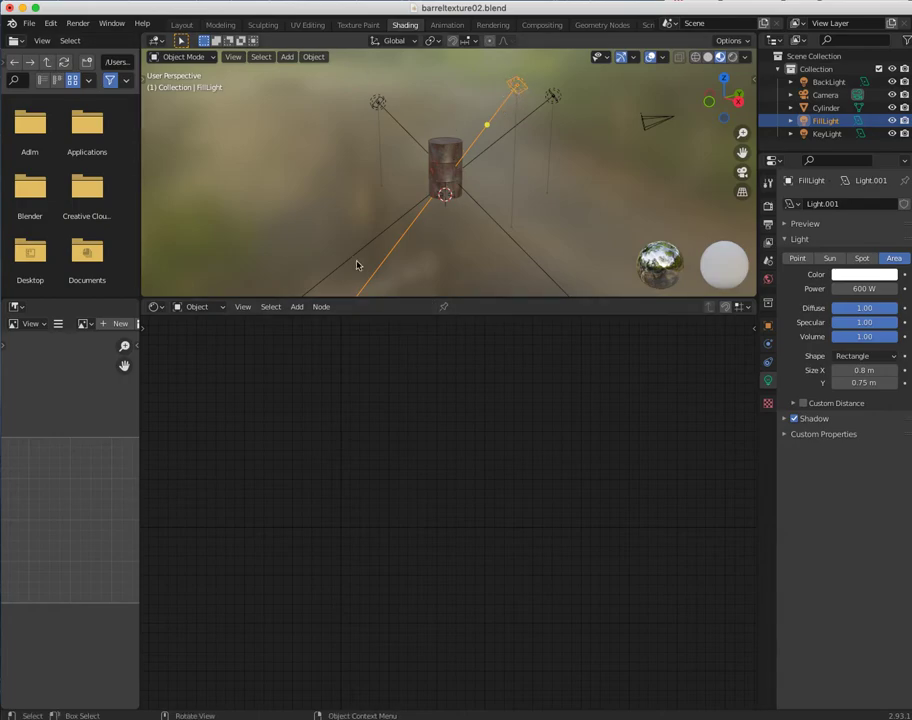
{"action": "left_click", "coordinate": [436, 178]}
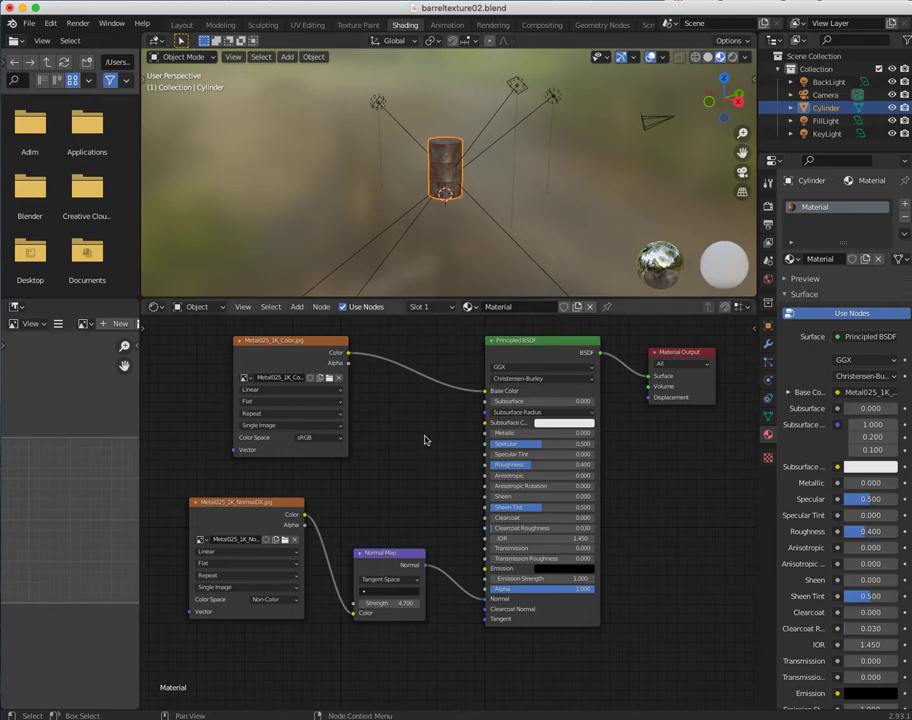
Rearrange the Color, NormalDX and Normal Map nodes, stacking the two textures to make room for another one.
{"action": "left_click_drag", "start_coordinate": [380, 551], "coordinate": [407, 489]}
{"action": "left_click_drag", "start_coordinate": [278, 340], "coordinate": [241, 332]}
{"action": "left_click_drag", "start_coordinate": [240, 501], "coordinate": [244, 464]}
{"action": "left_click_drag", "start_coordinate": [386, 488], "coordinate": [352, 501]}
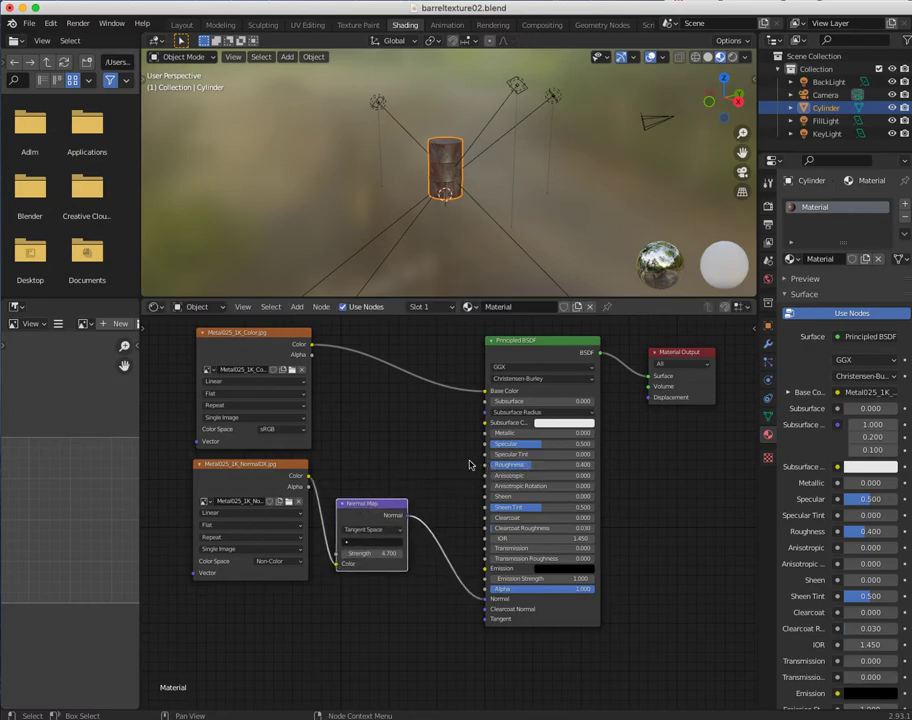
{"action": "left_click_drag", "start_coordinate": [380, 508], "coordinate": [396, 449]}
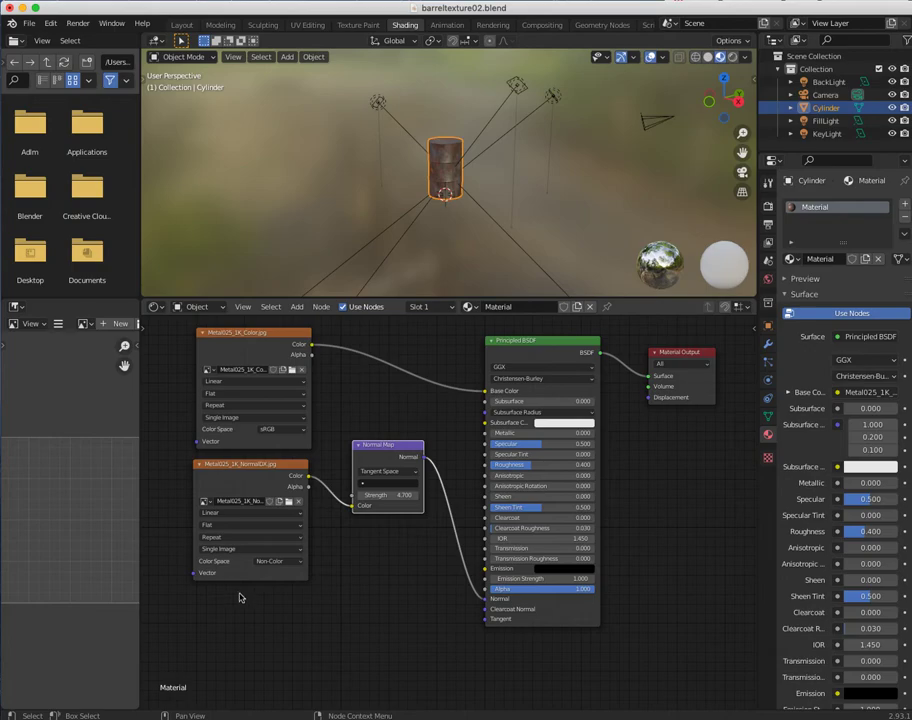
Add an Image Texture node below the NormalDX texture node.
{"action": "scroll", "coordinate": [336, 608], "scroll_direction": "down", "scroll_amount": 2}
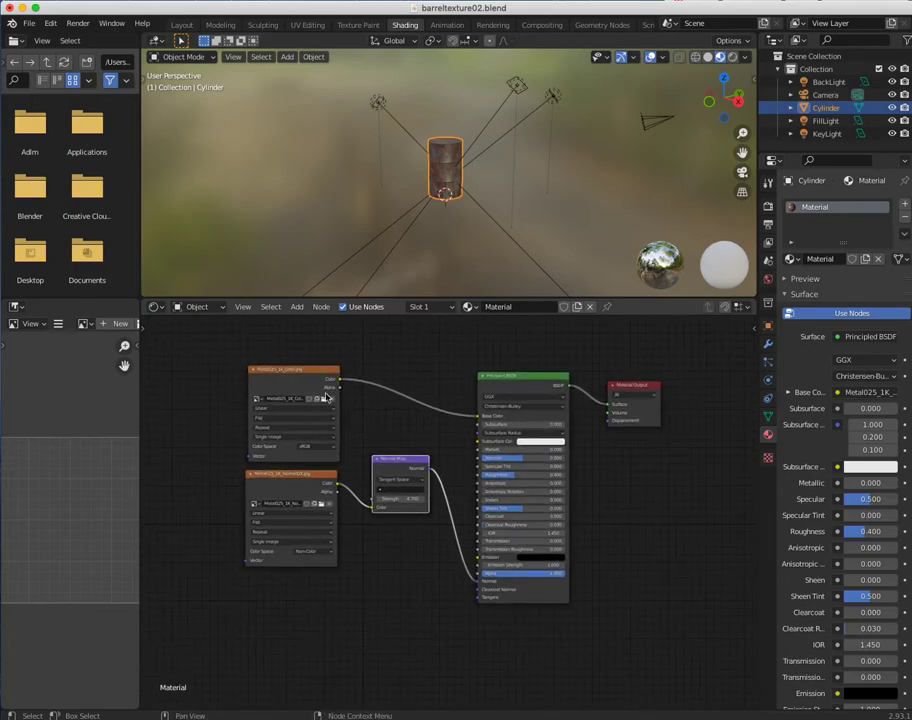
{"action": "left_click", "coordinate": [296, 307]}
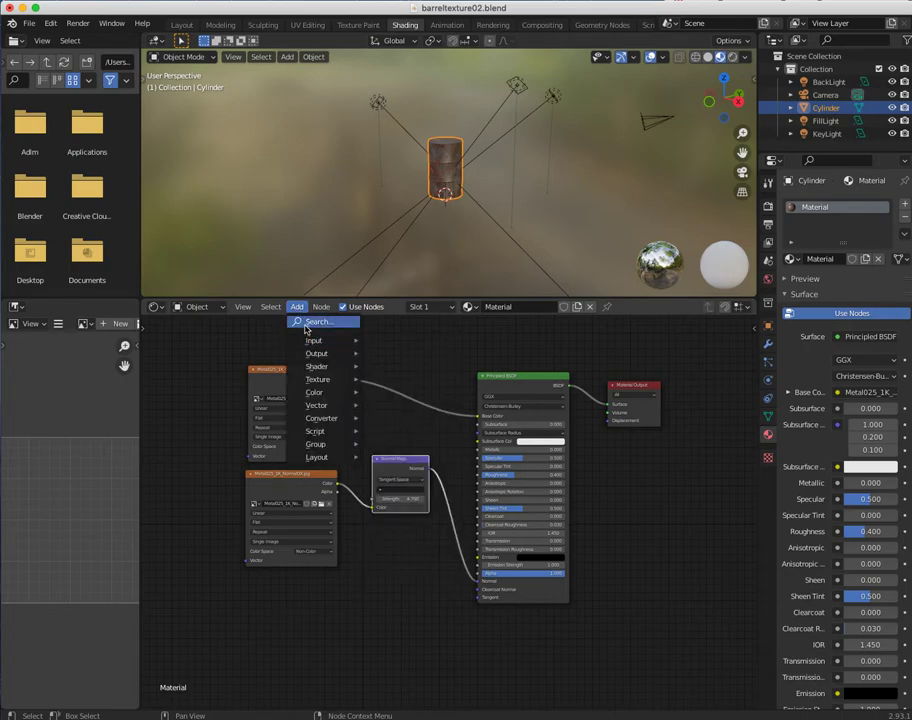
{"action": "mouse_move", "coordinate": [318, 379]}
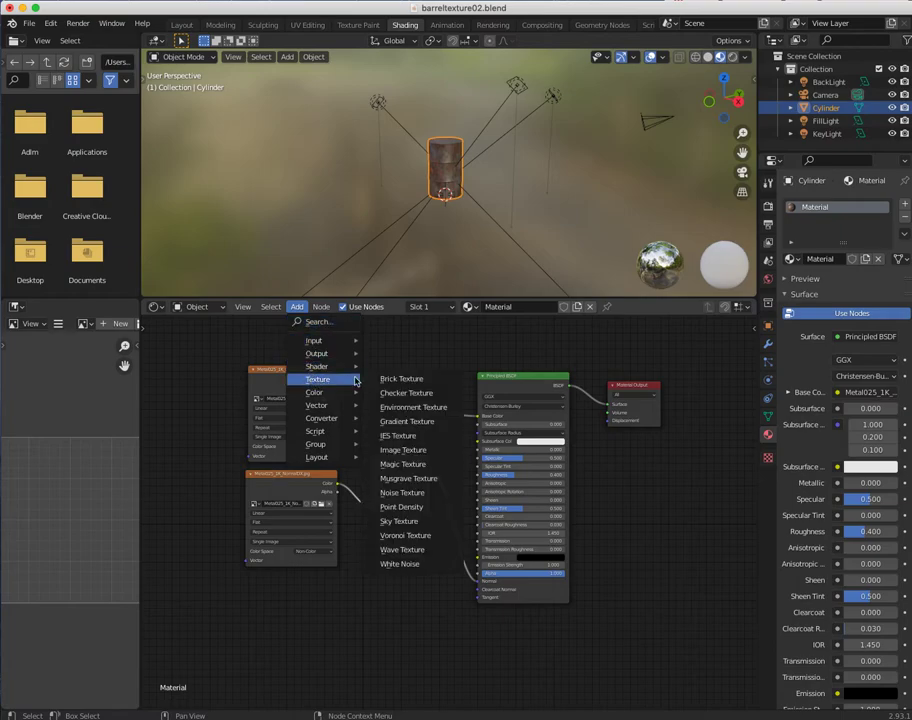
{"action": "left_click", "coordinate": [389, 451]}
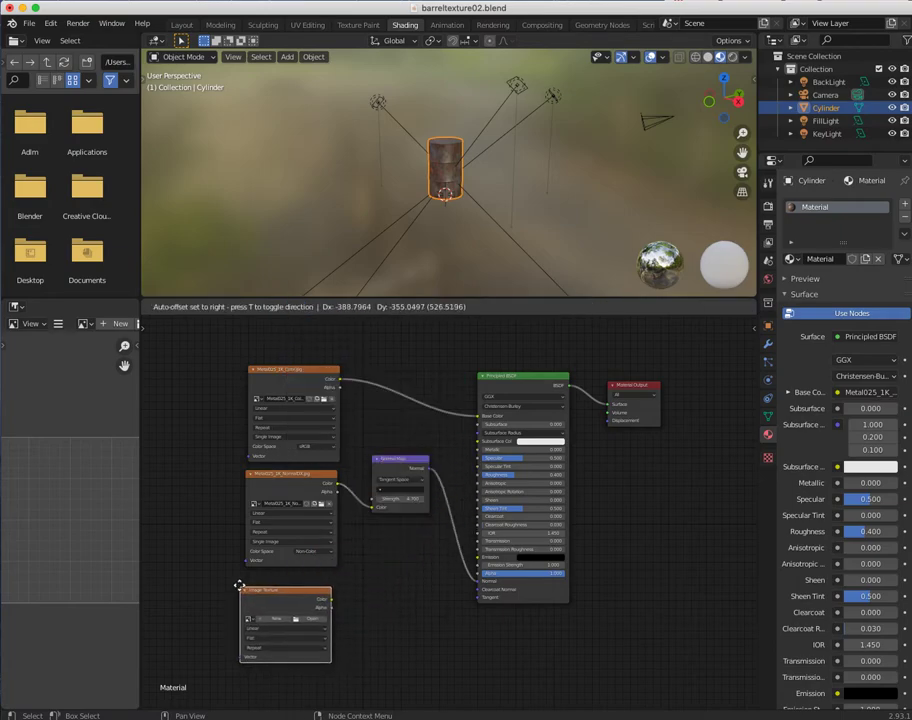
{"action": "left_click", "coordinate": [241, 588]}
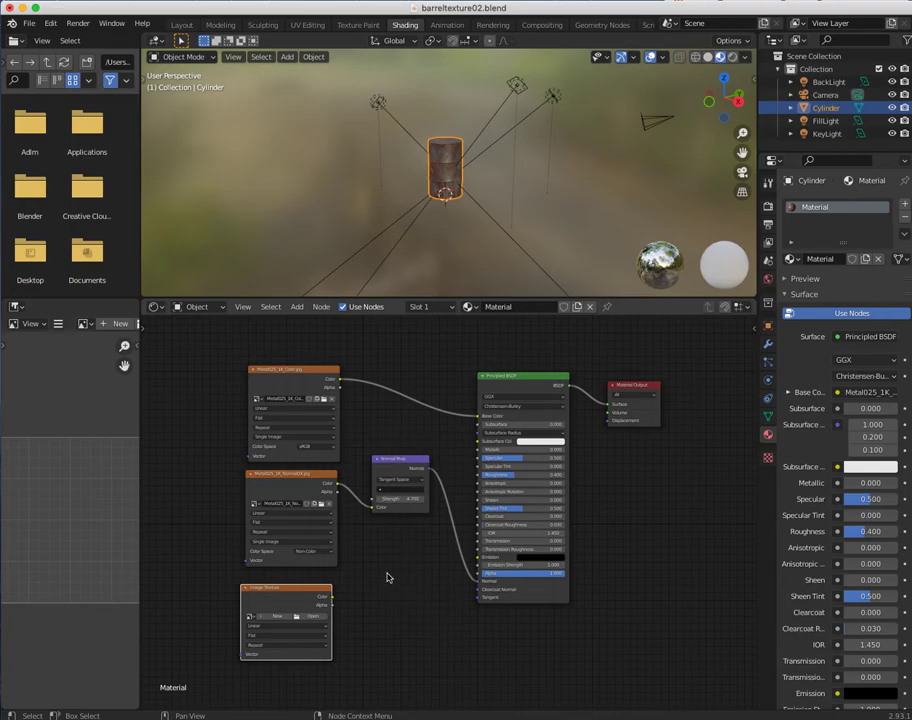
Load Metal025_1K_Roughness.jpg from the Barrel folder into the new texture node and set its color space to Non-Color.
{"action": "left_click", "coordinate": [309, 619]}
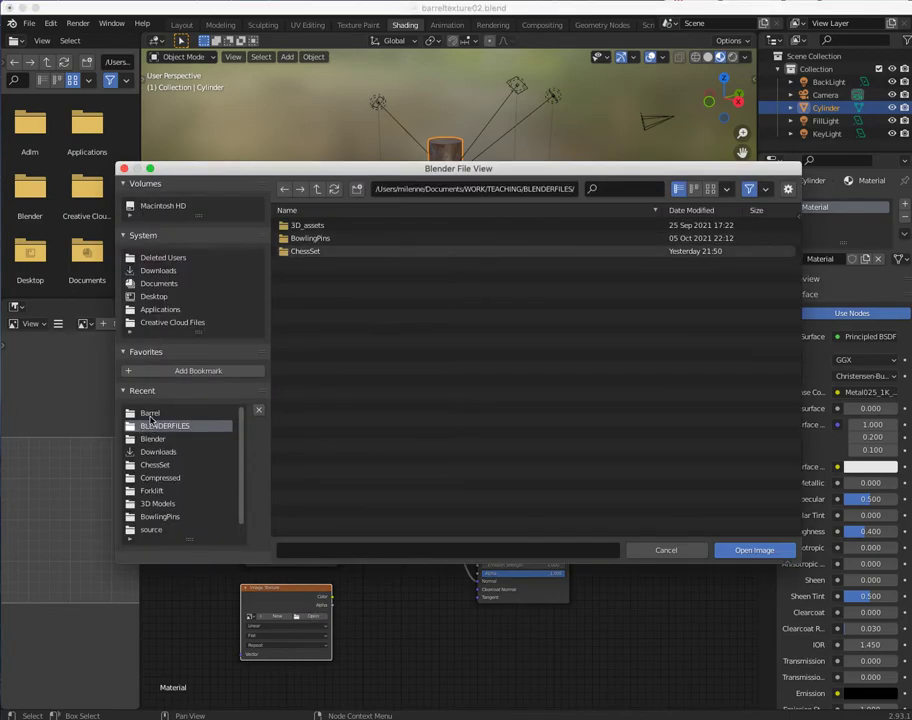
{"action": "left_click", "coordinate": [150, 413]}
{"action": "left_click", "coordinate": [304, 316]}
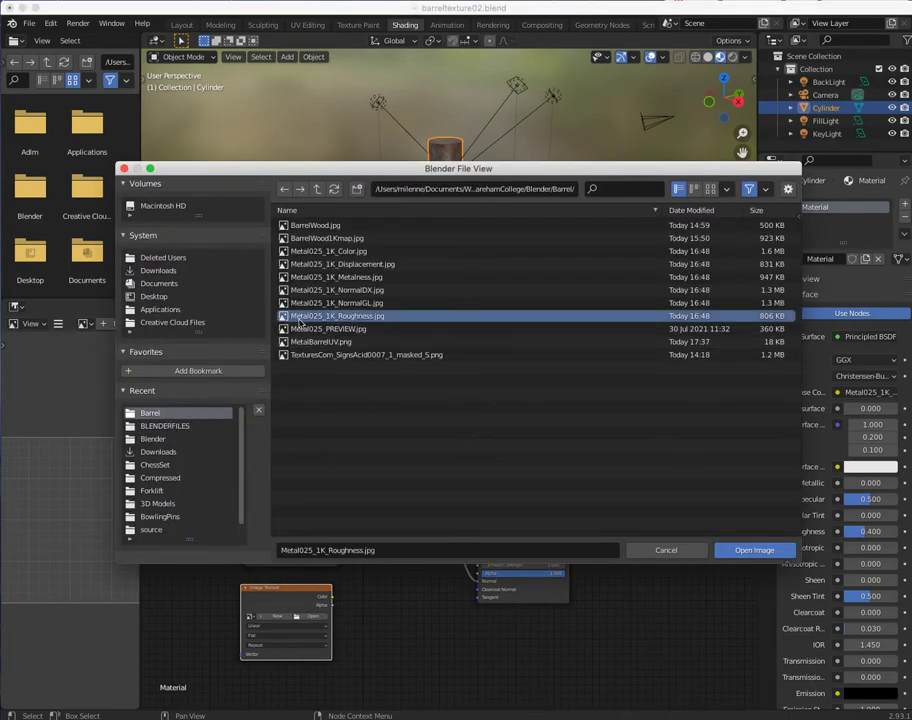
{"action": "left_click", "coordinate": [743, 550]}
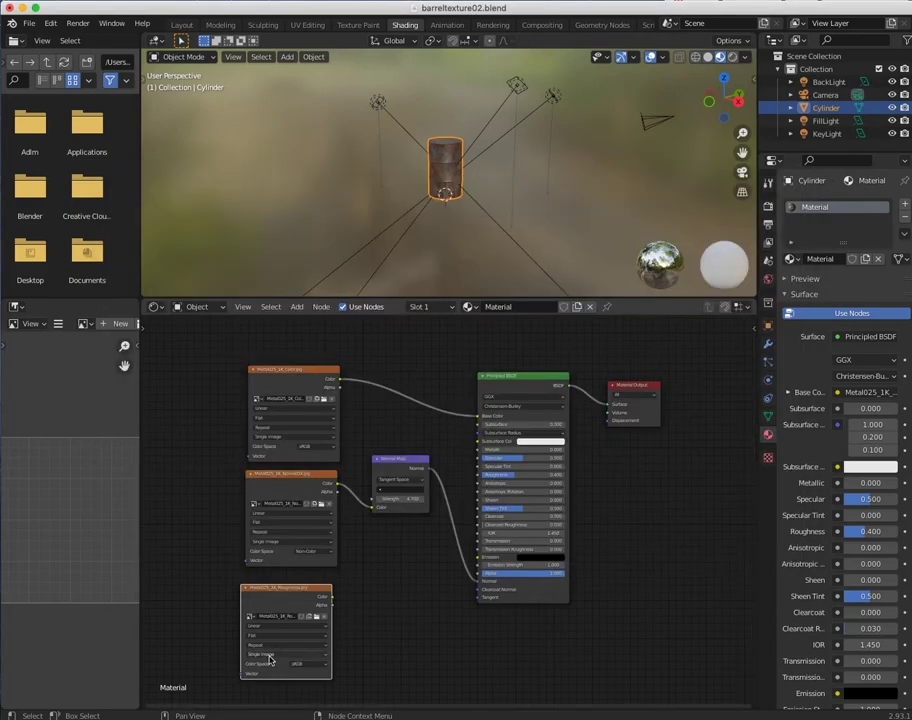
{"action": "left_click_drag", "start_coordinate": [305, 668], "coordinate": [303, 634]}
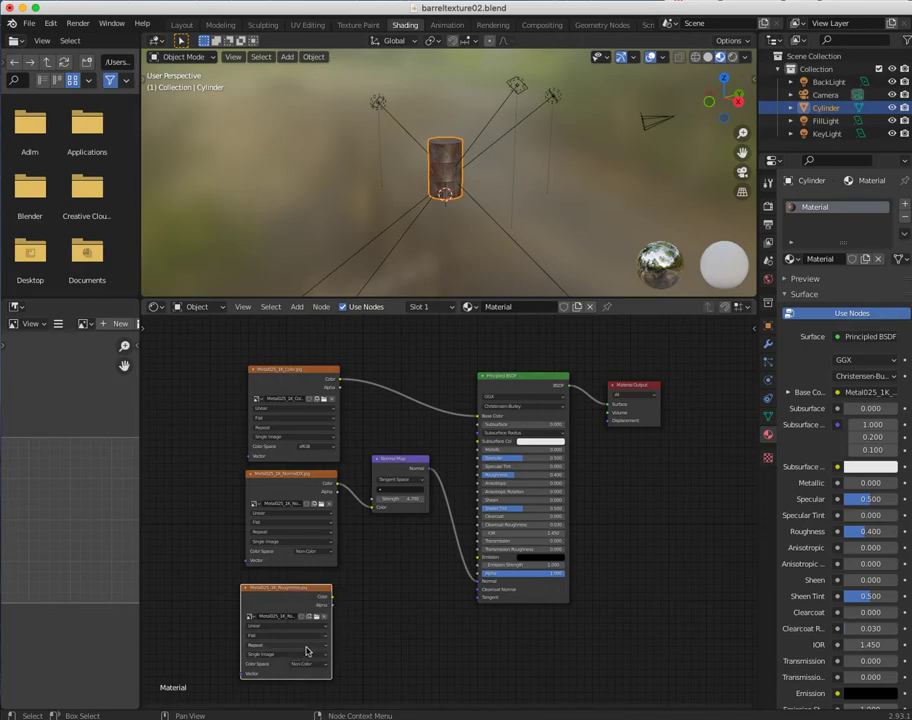
Switch the Roughness texture's color space to sRGB and back to Non-Color.
{"action": "scroll", "coordinate": [316, 630], "scroll_direction": "up", "scroll_amount": 5}
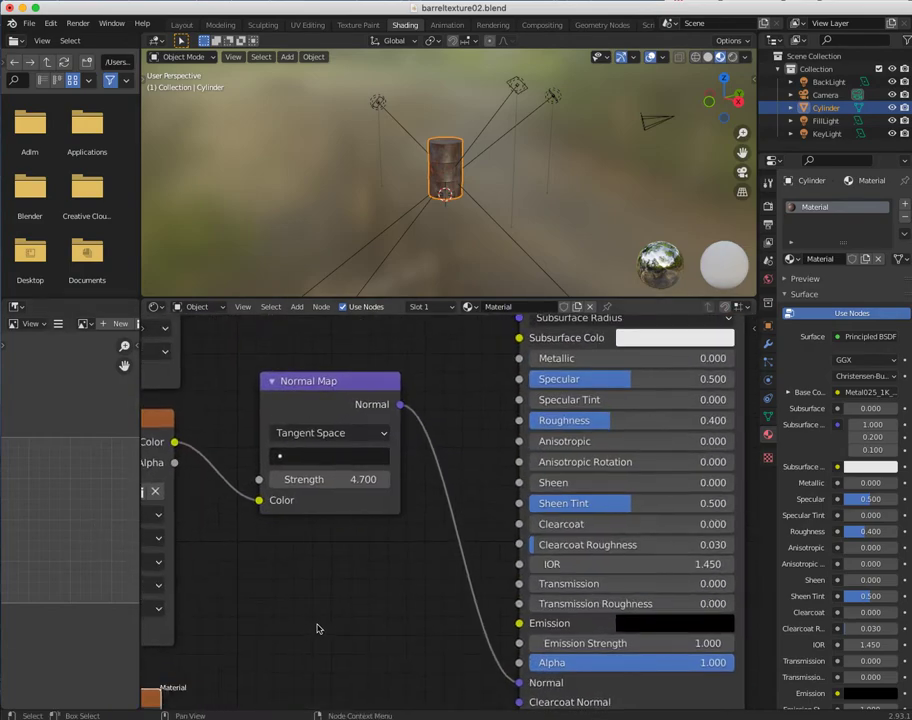
{"action": "scroll", "coordinate": [332, 622], "scroll_direction": "down", "scroll_amount": 10}
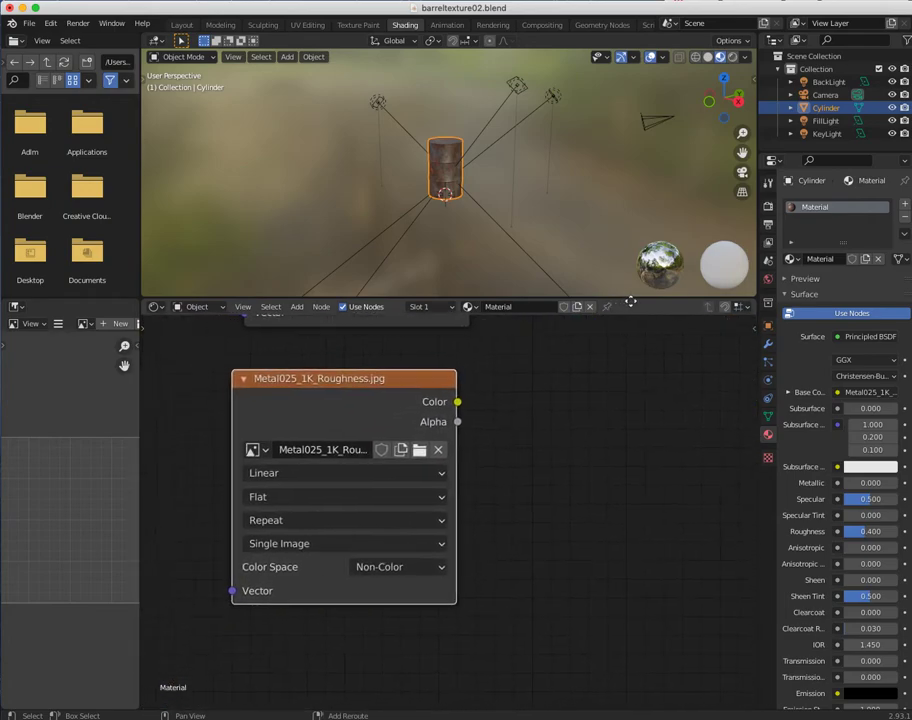
{"action": "left_click", "coordinate": [372, 568]}
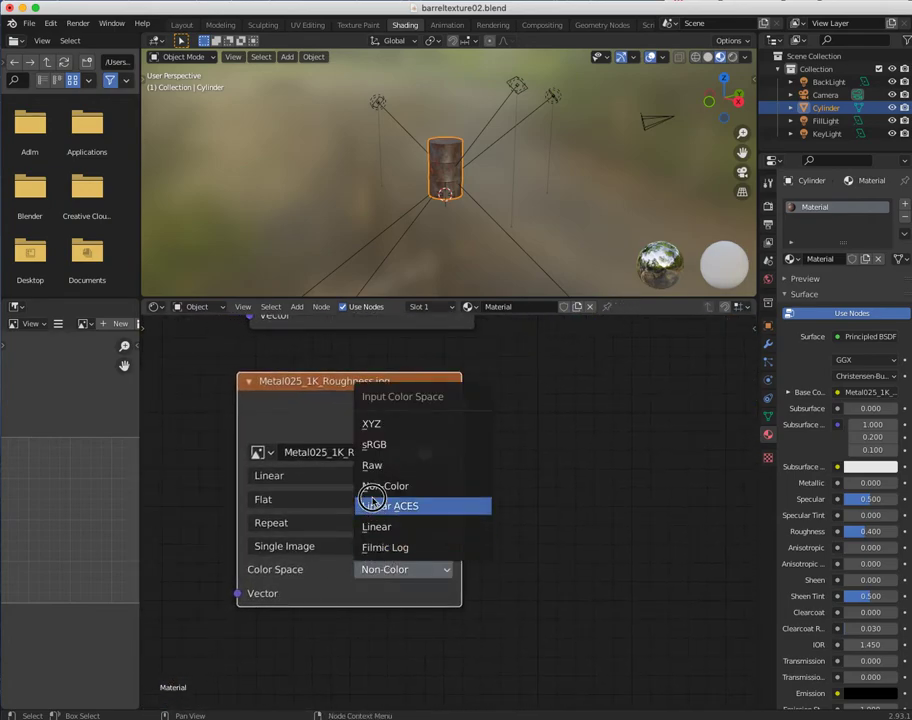
{"action": "left_click", "coordinate": [372, 438]}
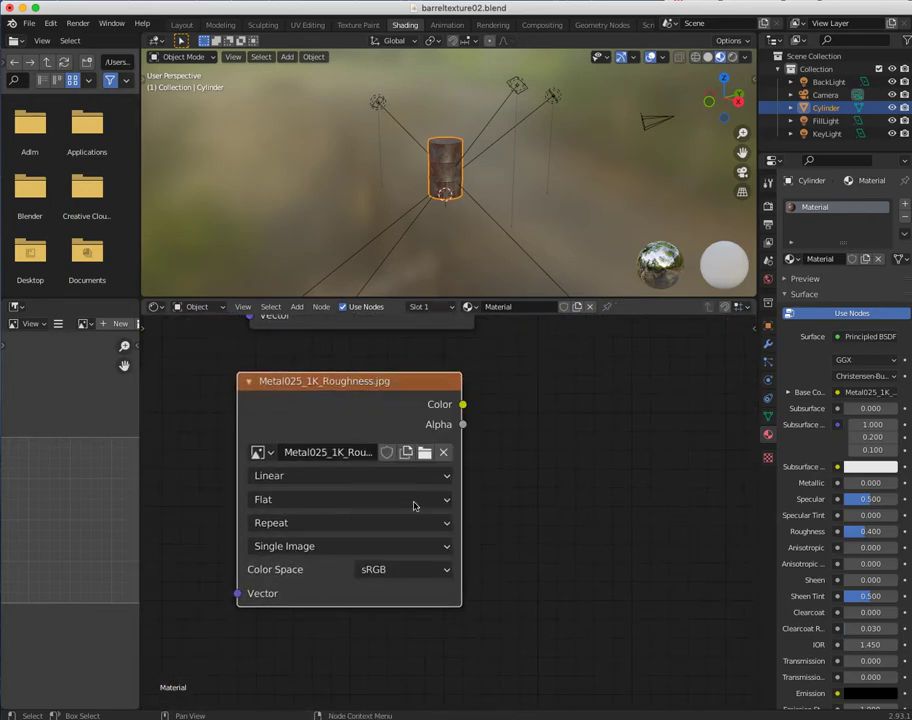
{"action": "left_click", "coordinate": [389, 574]}
{"action": "left_click", "coordinate": [389, 487]}
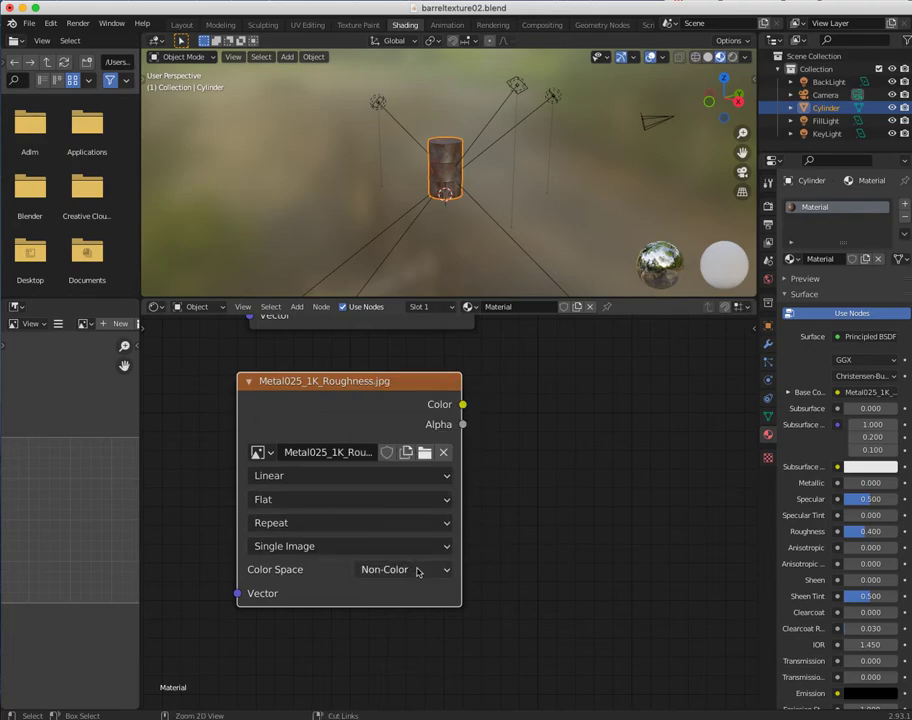
Connect the Roughness texture's Color output to the Principled BSDF's Roughness input.
{"action": "scroll", "coordinate": [417, 569], "scroll_direction": "down", "scroll_amount": 5}
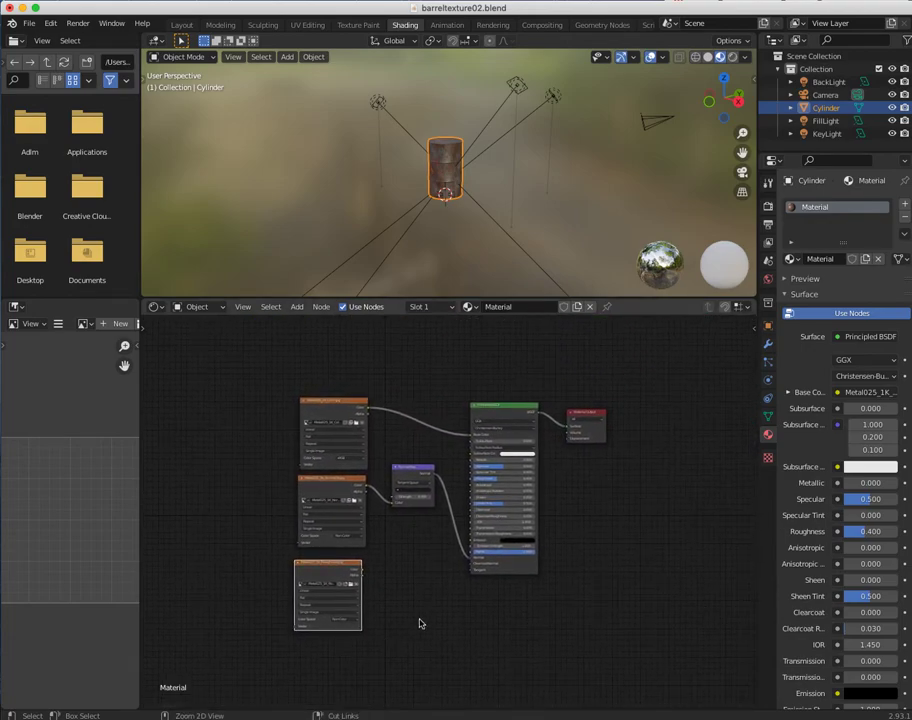
{"action": "scroll", "coordinate": [358, 518], "scroll_direction": "up", "scroll_amount": 4}
{"action": "middle_click_drag", "start_coordinate": [358, 518], "coordinate": [268, 524]}
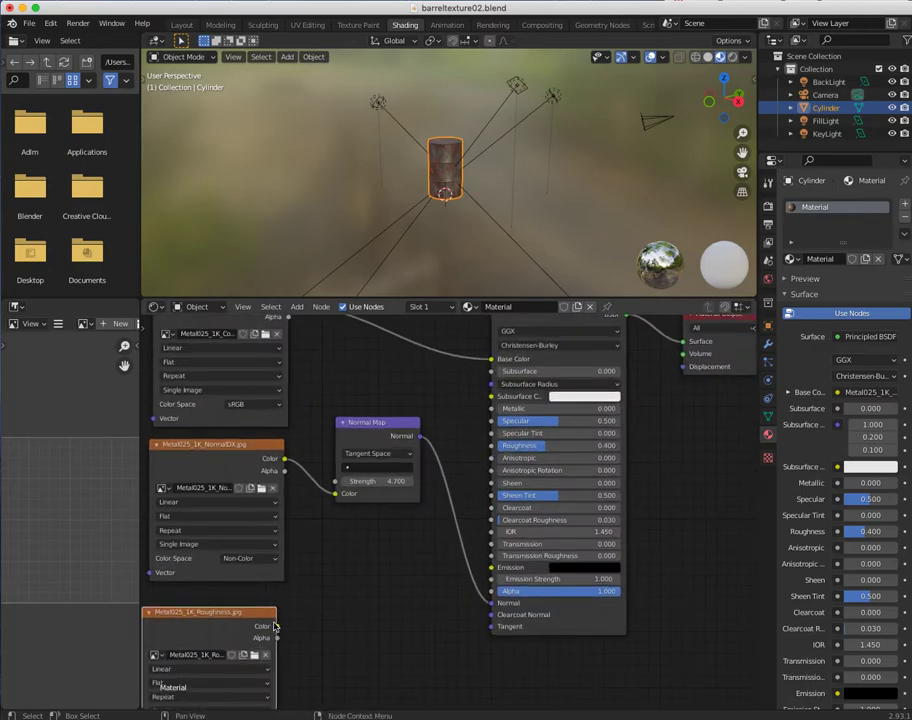
{"action": "left_click_drag", "start_coordinate": [278, 626], "coordinate": [491, 445]}
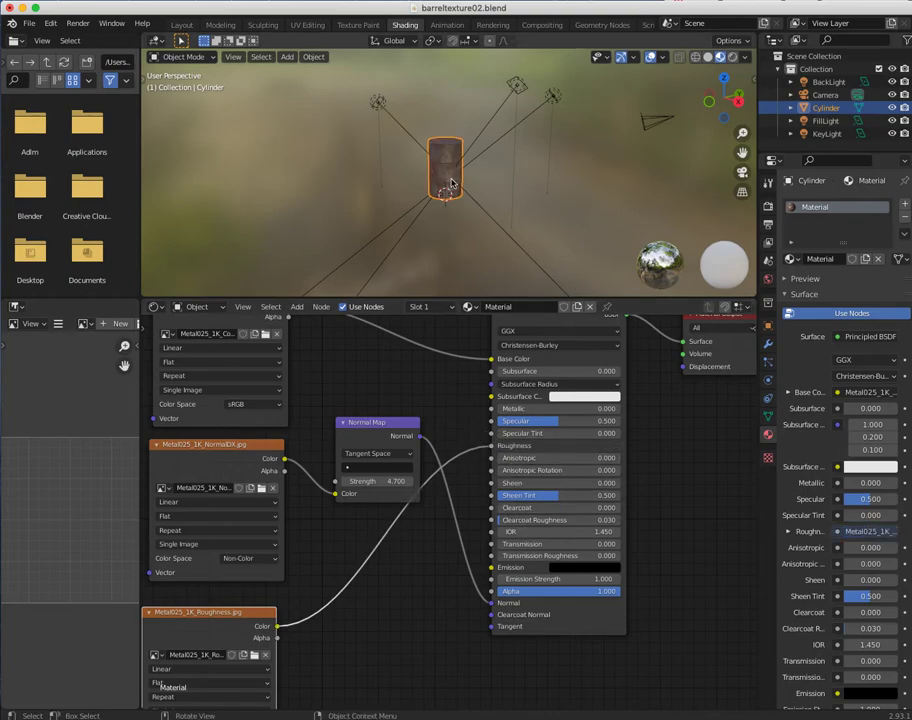
Compare the barrel's shininess up close by disconnecting the Roughness texture from the Principled BSDF and reconnecting it.
{"action": "scroll", "coordinate": [450, 183], "scroll_direction": "up", "scroll_amount": 8}
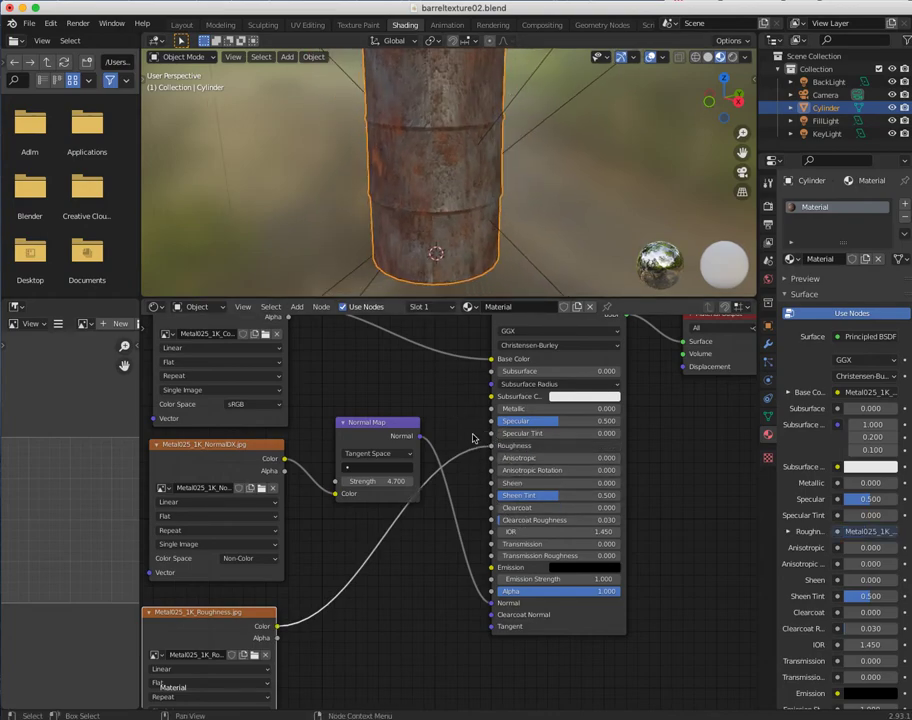
{"action": "left_click_drag", "start_coordinate": [486, 447], "coordinate": [432, 608]}
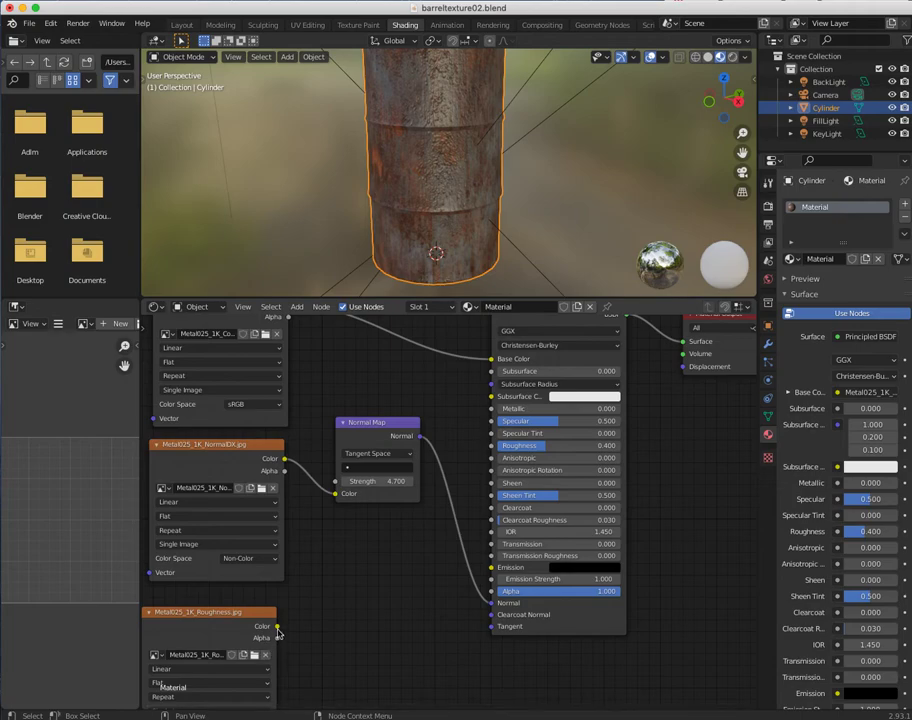
{"action": "left_click_drag", "start_coordinate": [278, 629], "coordinate": [490, 447]}
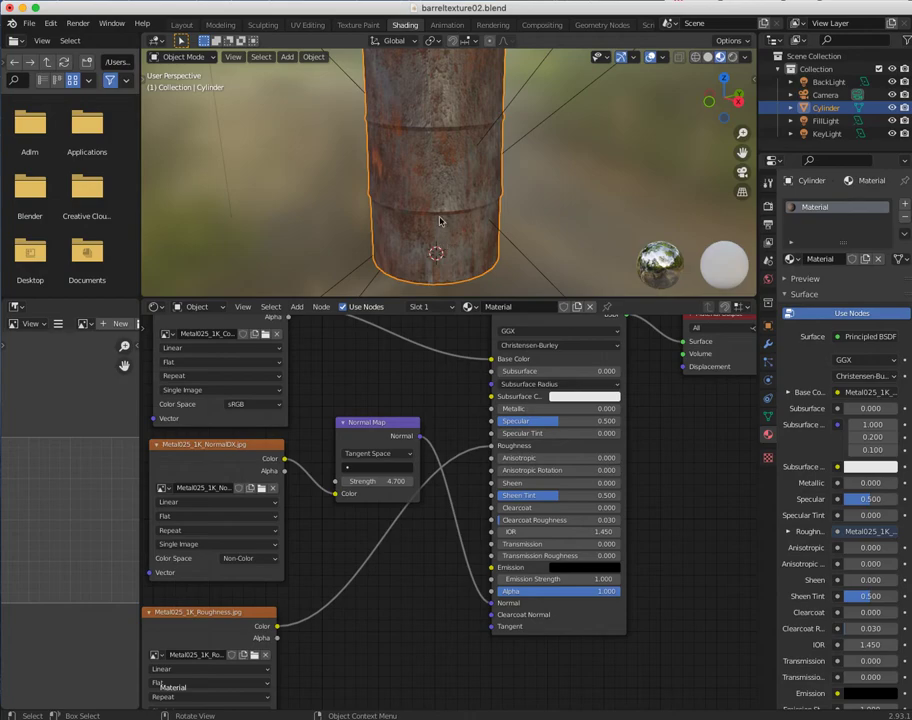
Examine the effect of the roughness map on the barrel's side, rim and lid from close up and from a distance.
{"action": "scroll", "coordinate": [441, 227], "scroll_direction": "up", "scroll_amount": 4}
{"action": "scroll", "coordinate": [378, 162], "scroll_direction": "down", "scroll_amount": 4}
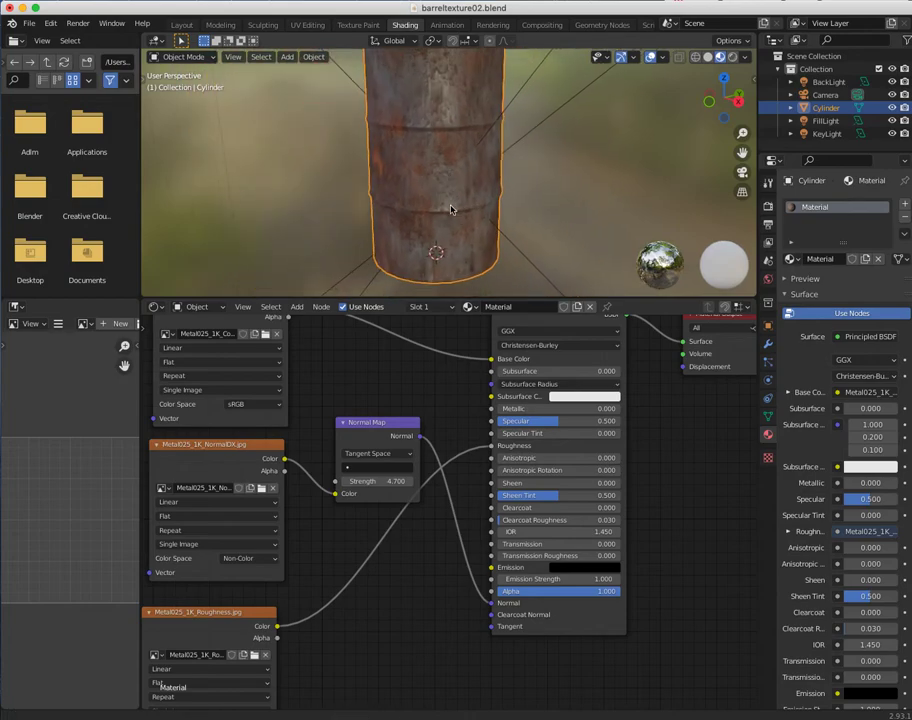
{"action": "scroll", "coordinate": [448, 207], "scroll_direction": "down", "scroll_amount": 4}
{"action": "middle_click_drag", "start_coordinate": [428, 183], "coordinate": [377, 140]}
{"action": "scroll", "coordinate": [336, 118], "scroll_direction": "up", "scroll_amount": 5}
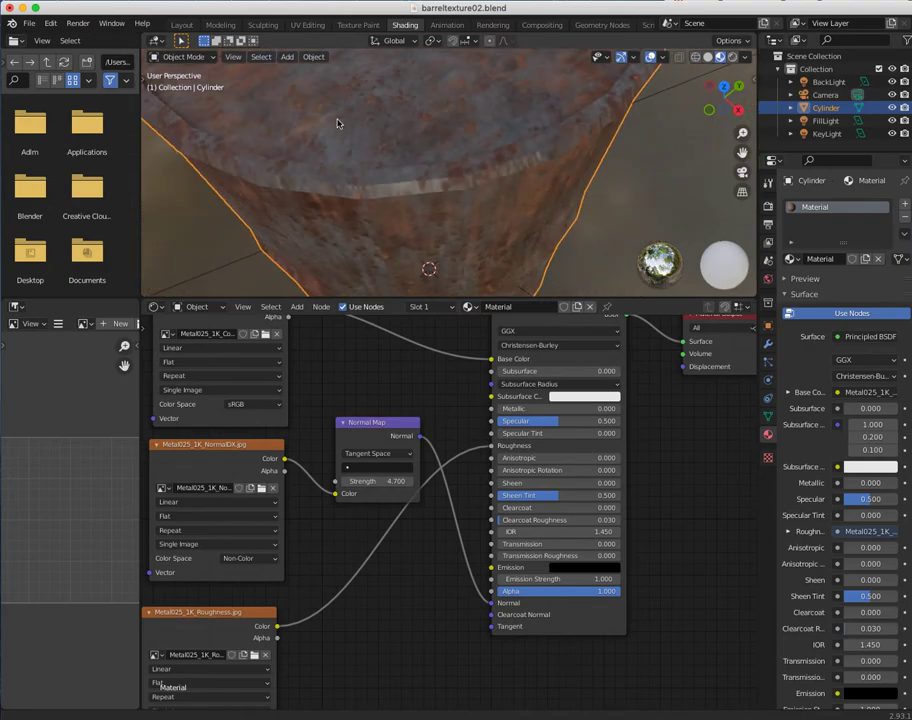
{"action": "scroll", "coordinate": [338, 124], "scroll_direction": "down", "scroll_amount": 3}
{"action": "scroll", "coordinate": [338, 130], "scroll_direction": "up", "scroll_amount": 4}
{"action": "middle_click_drag", "start_coordinate": [337, 134], "coordinate": [330, 160]}
{"action": "scroll", "coordinate": [450, 205], "scroll_direction": "down", "scroll_amount": 3}
{"action": "scroll", "coordinate": [465, 260], "scroll_direction": "down", "scroll_amount": 5}
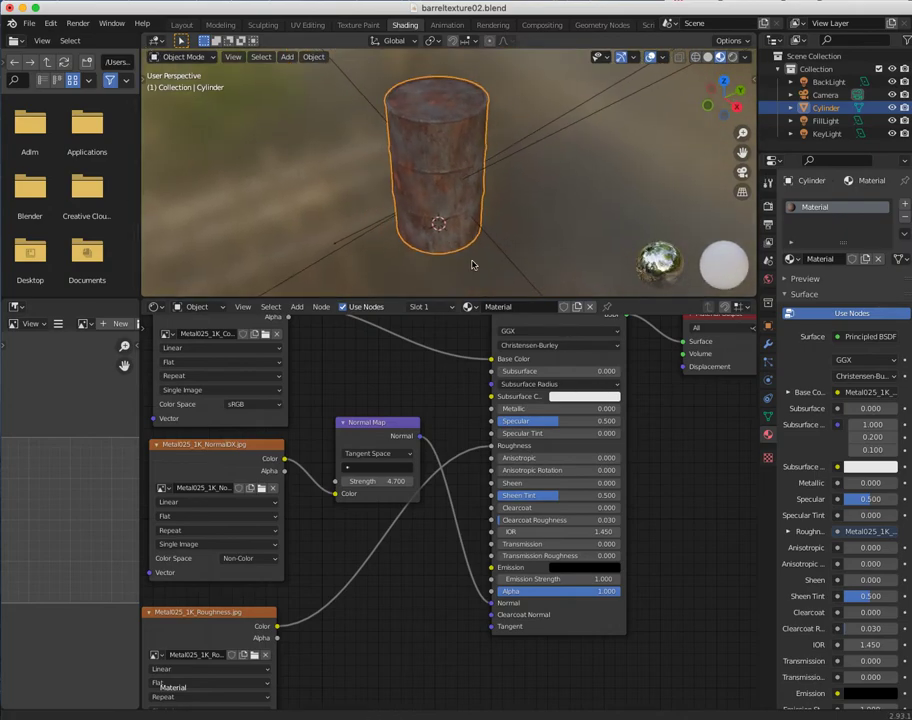
{"action": "scroll", "coordinate": [458, 261], "scroll_direction": "up", "scroll_amount": 4}
Render a still image through the camera to check the roughness map, and close the render.
{"action": "key", "text": "KP_0"}
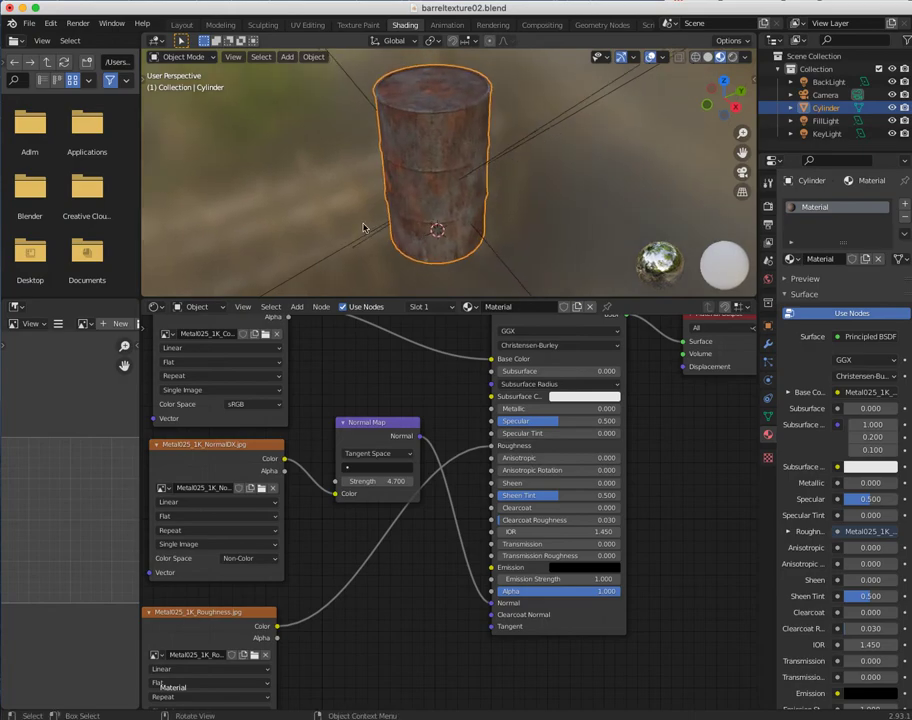
{"action": "left_click", "coordinate": [77, 24]}
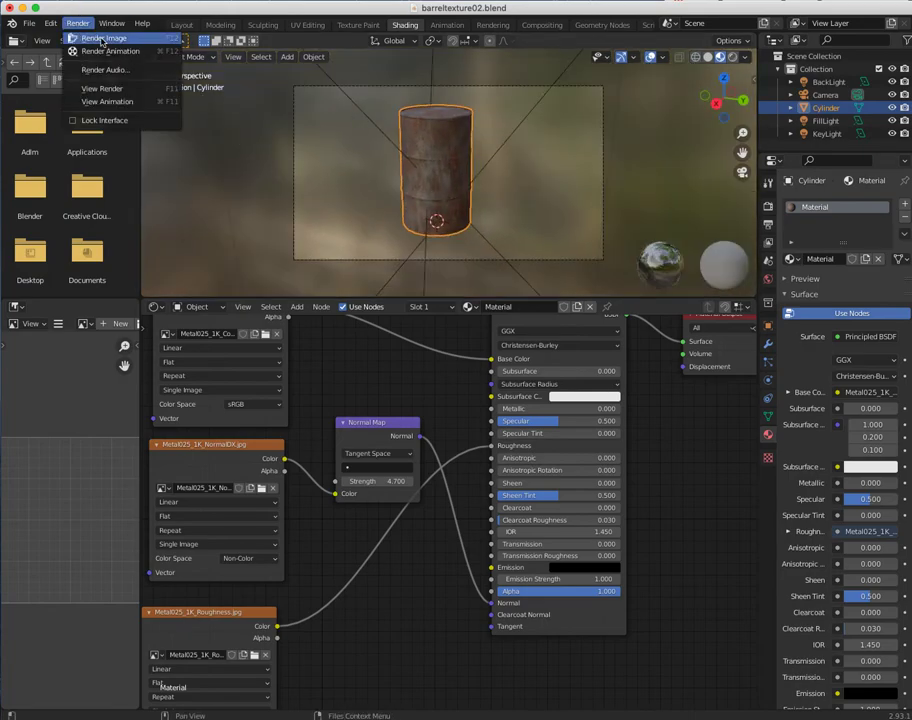
{"action": "left_click", "coordinate": [101, 40]}
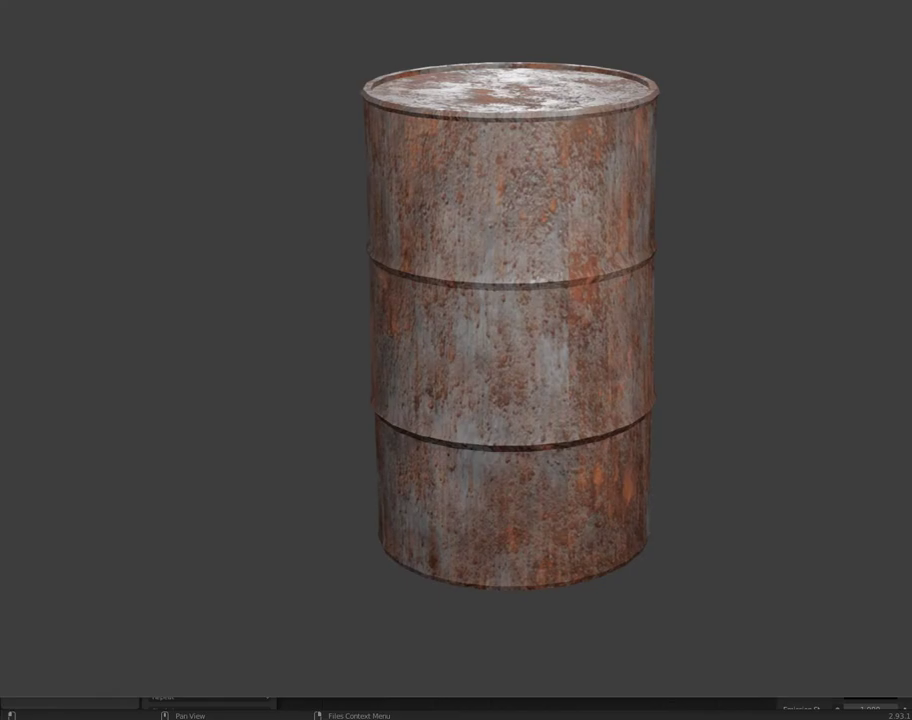
{"action": "key", "text": "Escape"}
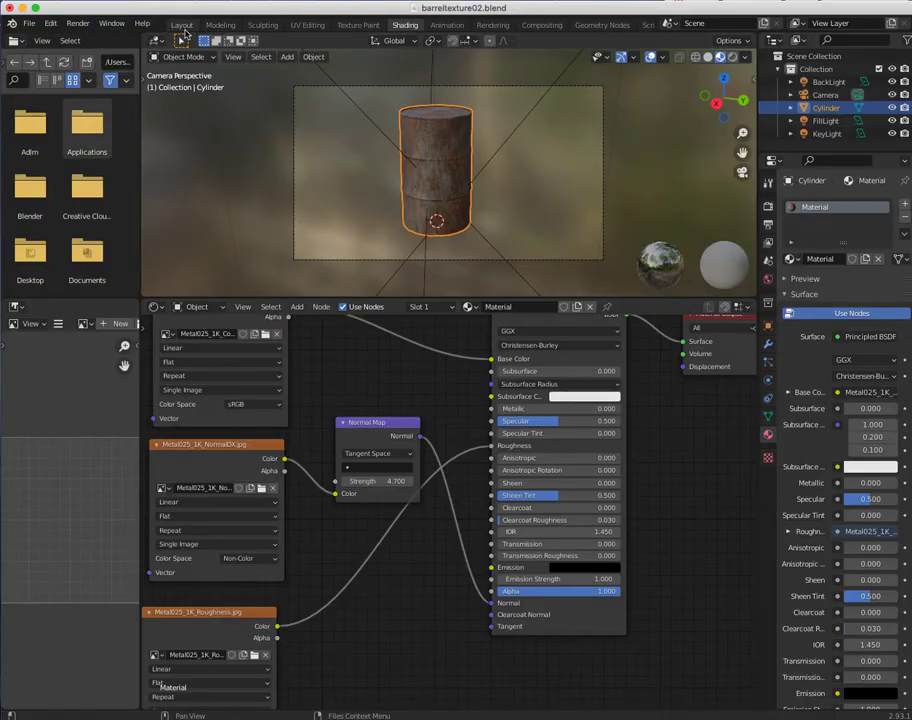
Tidy the node layout by spacing out the three texture nodes, the Normal Map, the Principled BSDF and the Material Output.
{"action": "scroll", "coordinate": [443, 604], "scroll_direction": "down", "scroll_amount": 4}
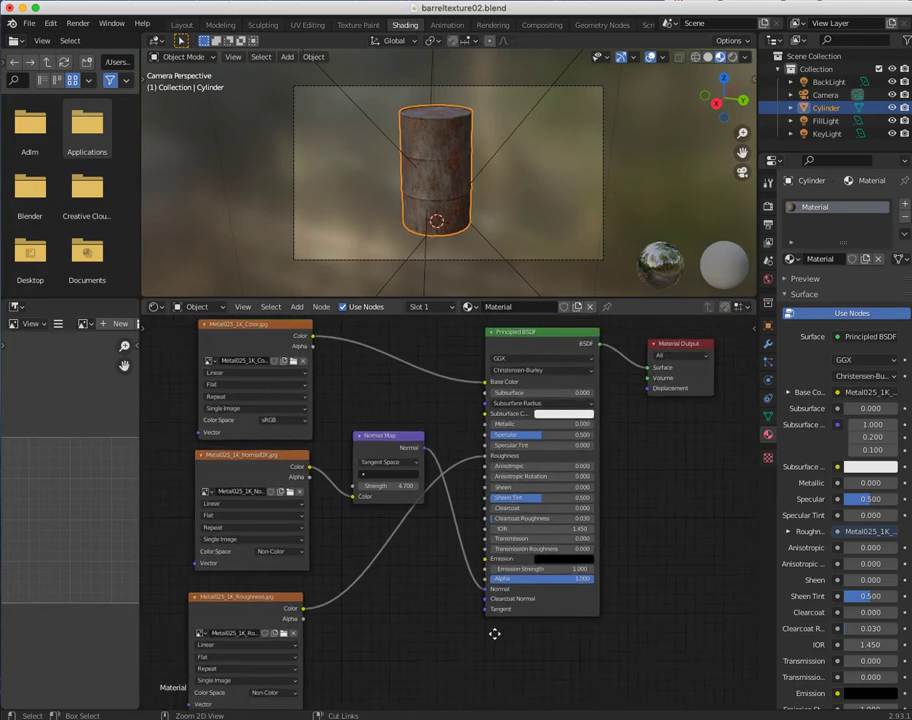
{"action": "left_click_drag", "start_coordinate": [409, 448], "coordinate": [410, 422]}
{"action": "left_click_drag", "start_coordinate": [501, 384], "coordinate": [517, 362]}
{"action": "left_click_drag", "start_coordinate": [612, 392], "coordinate": [654, 408]}
{"action": "left_click_drag", "start_coordinate": [546, 388], "coordinate": [572, 377]}
{"action": "left_click_drag", "start_coordinate": [643, 413], "coordinate": [635, 402]}
{"action": "left_click_drag", "start_coordinate": [543, 381], "coordinate": [546, 362]}
{"action": "left_click_drag", "start_coordinate": [309, 381], "coordinate": [304, 362]}
{"action": "left_click_drag", "start_coordinate": [306, 476], "coordinate": [306, 441]}
{"action": "left_click_drag", "start_coordinate": [298, 577], "coordinate": [297, 535]}
{"action": "left_click_drag", "start_coordinate": [400, 432], "coordinate": [430, 445]}
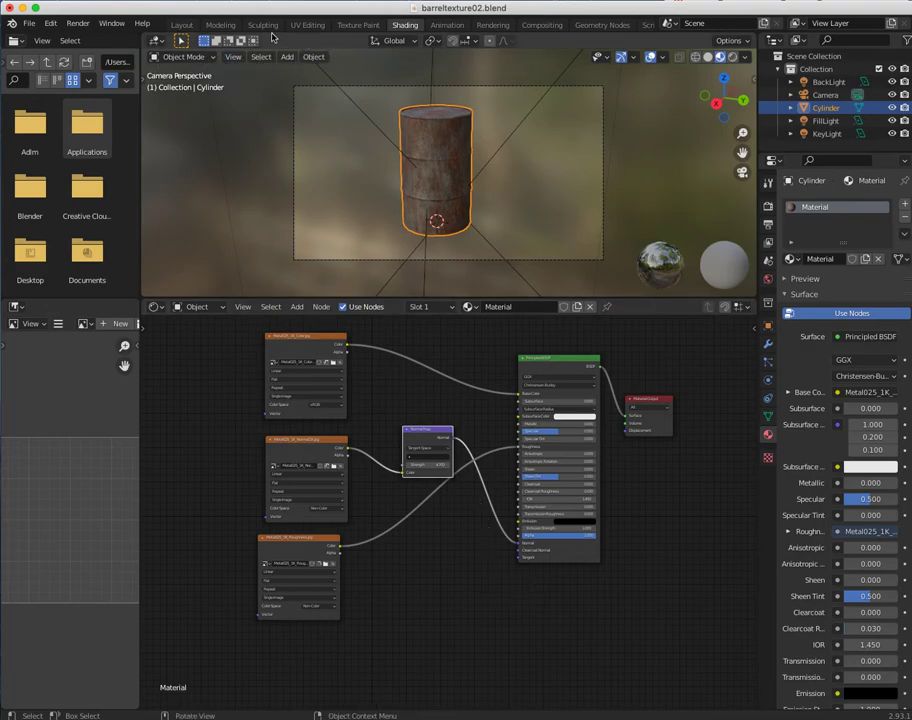
In the Layout workspace, lower the BackLight straight down about 3.44 m on Z, to roughly the barrel's height.
{"action": "left_click", "coordinate": [181, 25]}
{"action": "middle_click_drag", "start_coordinate": [397, 393], "coordinate": [477, 280]}
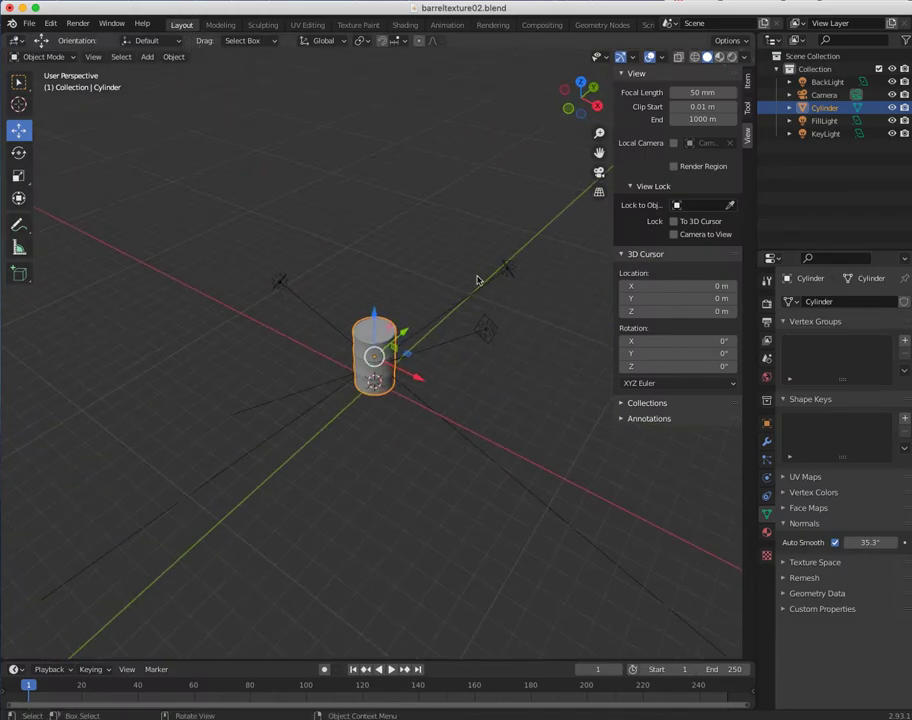
{"action": "middle_click_drag", "start_coordinate": [267, 254], "coordinate": [292, 272]}
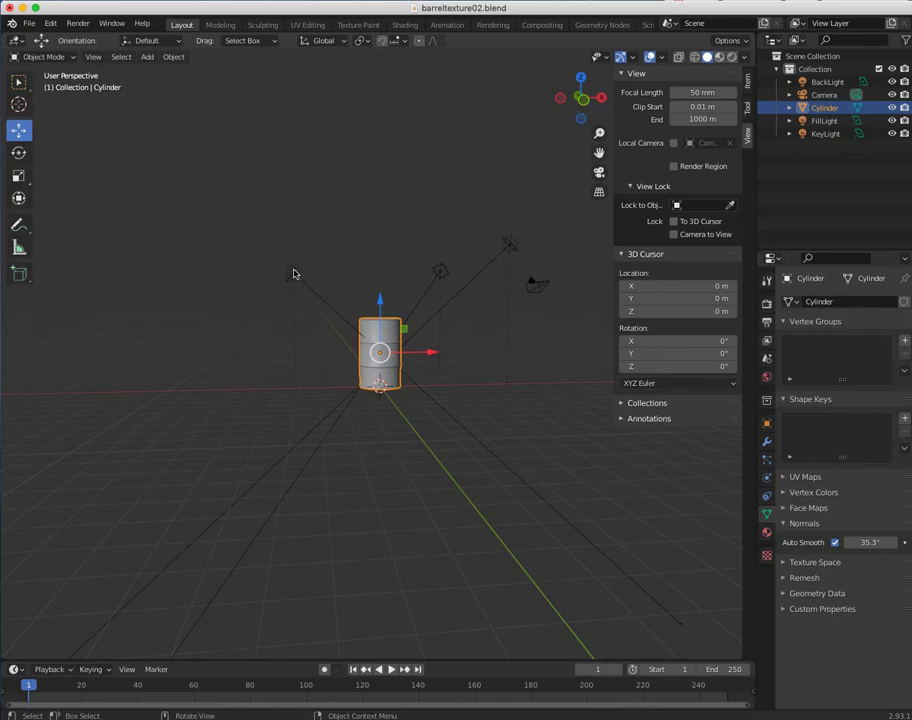
{"action": "left_click", "coordinate": [290, 277]}
{"action": "left_click_drag", "start_coordinate": [295, 246], "coordinate": [284, 320]}
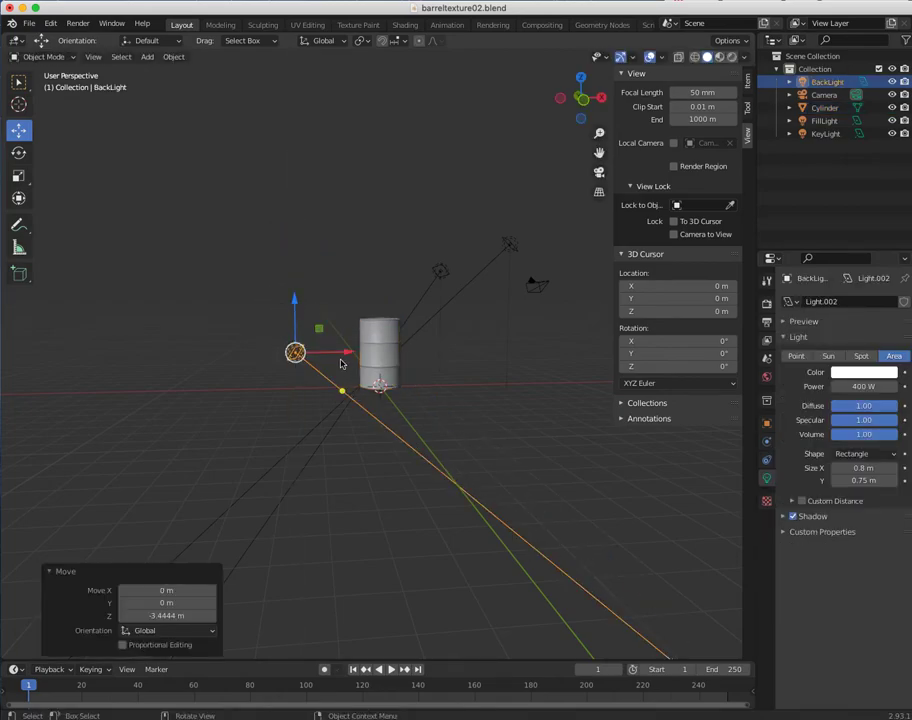
Move the FillLight along Y away from the barrel, lower it about 1.43 m on Z, and re-aim its beam towards the barrel.
{"action": "middle_click_drag", "start_coordinate": [344, 390], "coordinate": [231, 401]}
{"action": "left_click", "coordinate": [307, 304]}
{"action": "left_click_drag", "start_coordinate": [360, 310], "coordinate": [274, 316]}
{"action": "left_click_drag", "start_coordinate": [234, 268], "coordinate": [232, 302]}
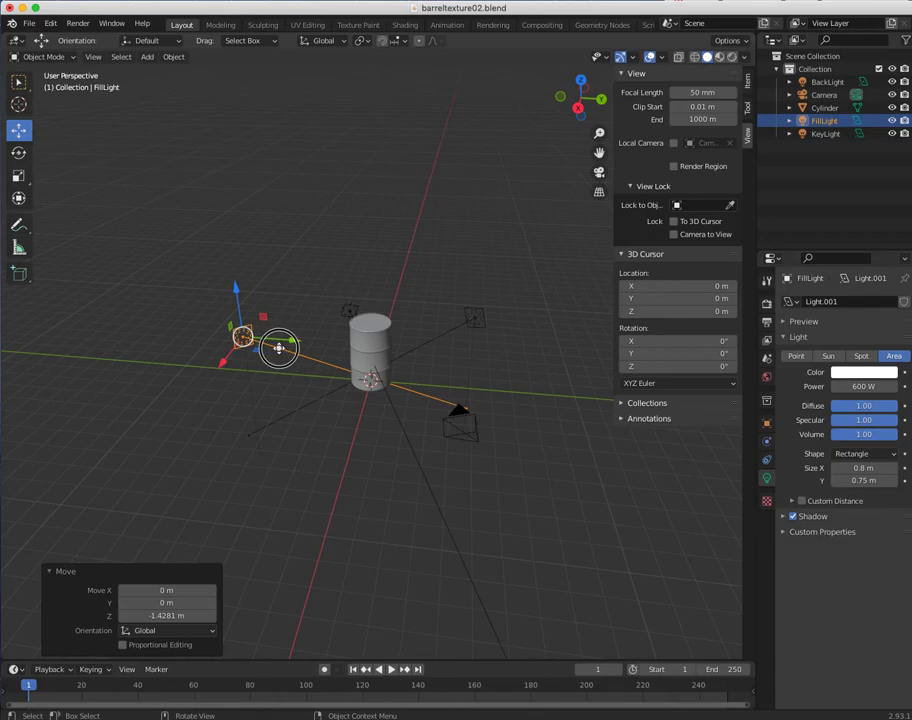
{"action": "left_click_drag", "start_coordinate": [282, 338], "coordinate": [288, 342]}
Show the scene with rendered viewport shading and look at the barrel through the camera.
{"action": "left_click", "coordinate": [719, 56]}
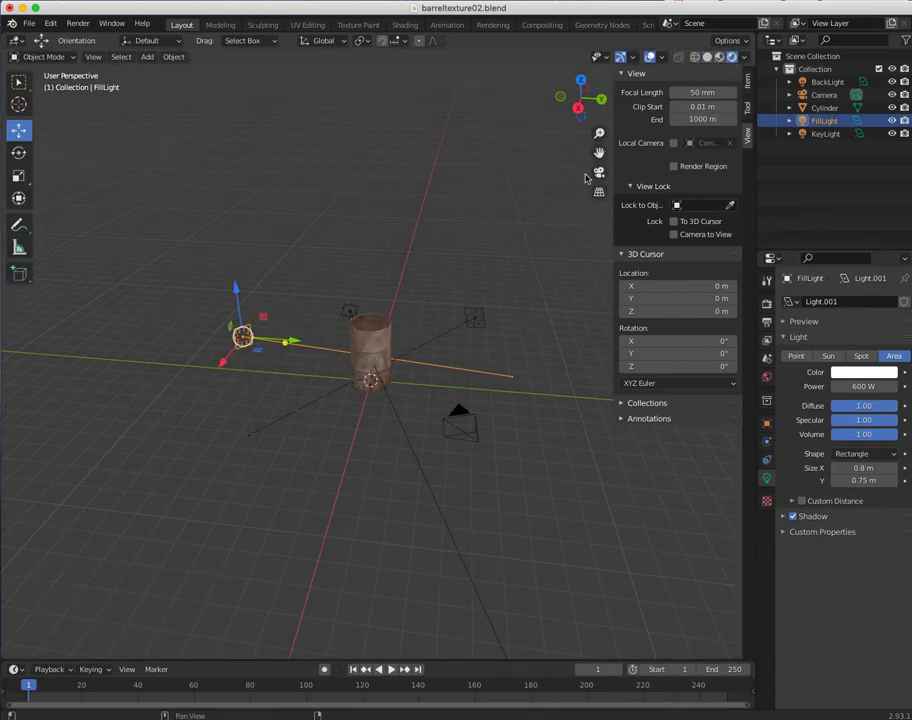
{"action": "mouse_move", "coordinate": [586, 177]}
{"action": "middle_mouse_down"}
{"action": "mouse_move", "coordinate": [409, 352]}
{"action": "mouse_move", "coordinate": [452, 332]}
{"action": "mouse_move", "coordinate": [401, 360]}
{"action": "mouse_move", "coordinate": [330, 356]}
{"action": "mouse_move", "coordinate": [413, 431]}
{"action": "mouse_move", "coordinate": [389, 423]}
{"action": "middle_mouse_up"}
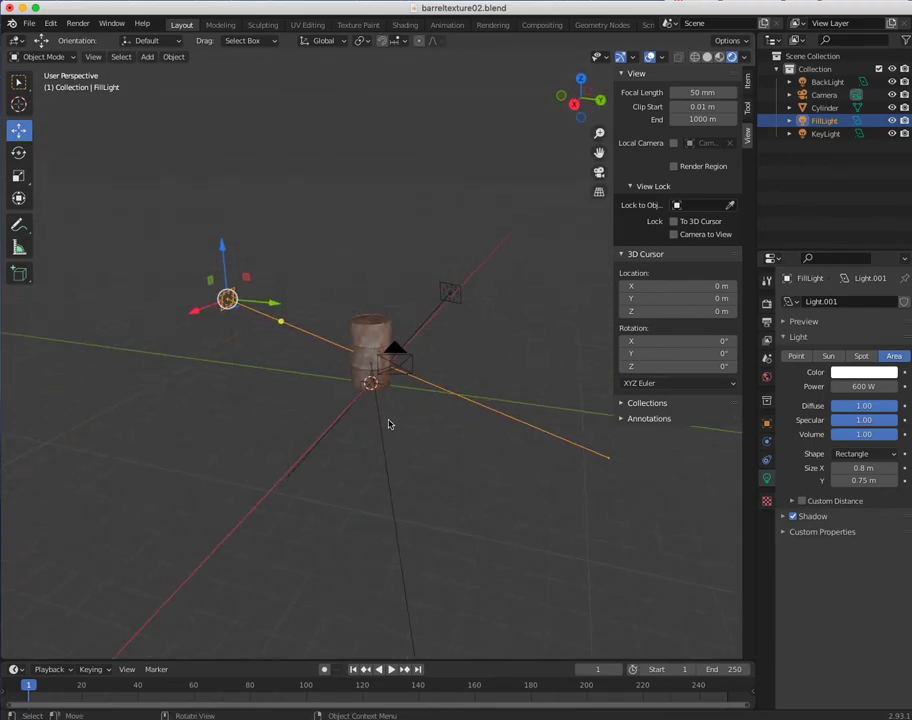
{"action": "key", "text": "KP_0"}
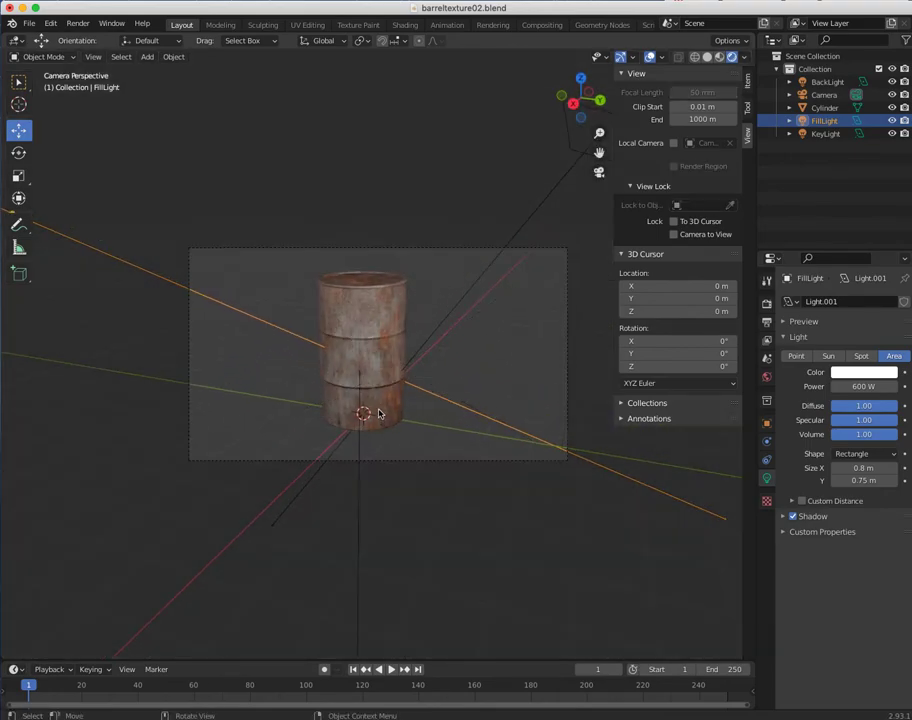
Set the FillLight's power to 500 W and the KeyLight's power to 800 W.
{"action": "left_click", "coordinate": [845, 386]}
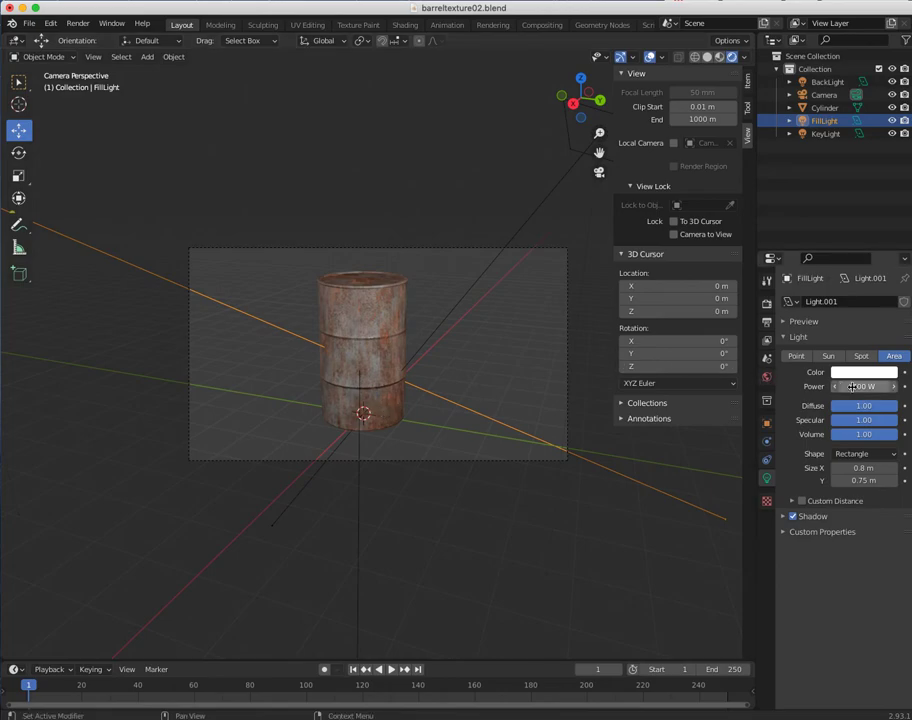
{"action": "type", "text": "500"}
{"action": "key", "text": "Return"}
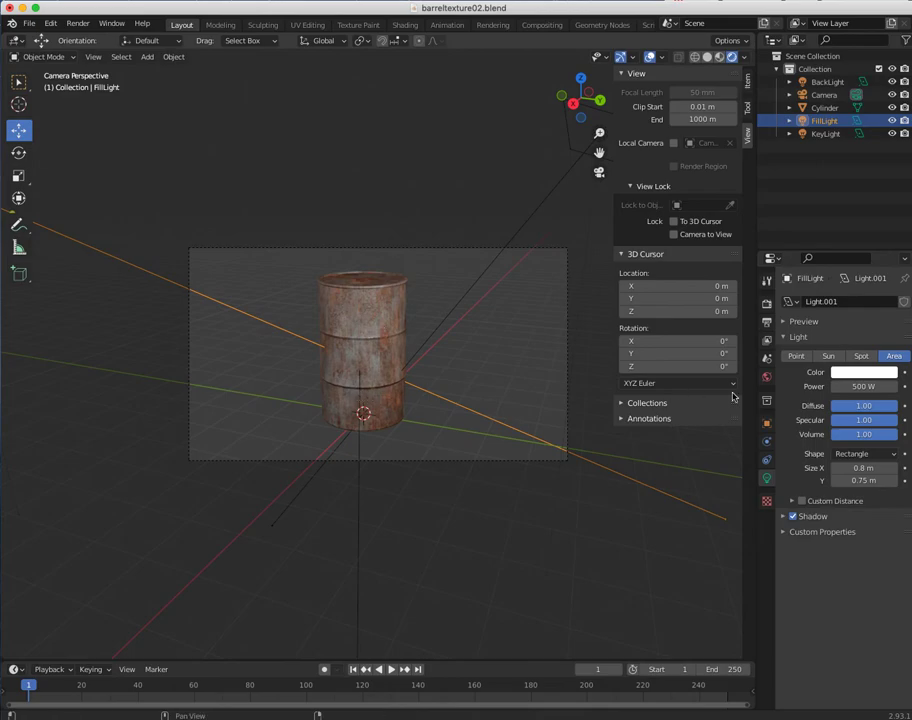
{"action": "left_click", "coordinate": [818, 137]}
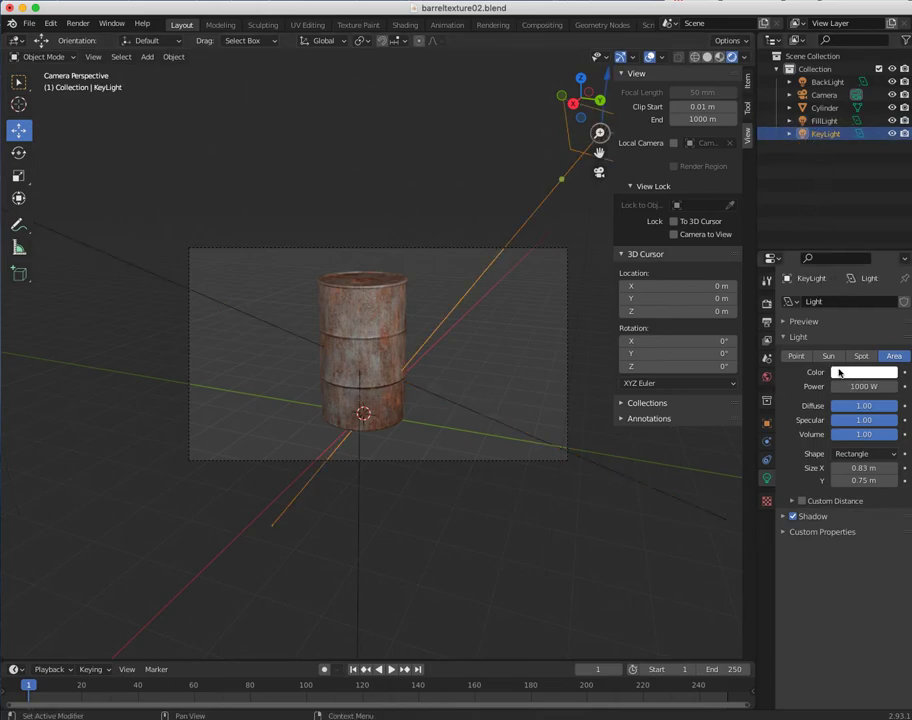
{"action": "double_click", "coordinate": [833, 386]}
{"action": "type", "text": "800"}
{"action": "key", "text": "Return"}
Render a still image to check the rusty barrel under the adjusted lighting.
{"action": "middle_click_drag", "start_coordinate": [362, 411], "coordinate": [383, 428]}
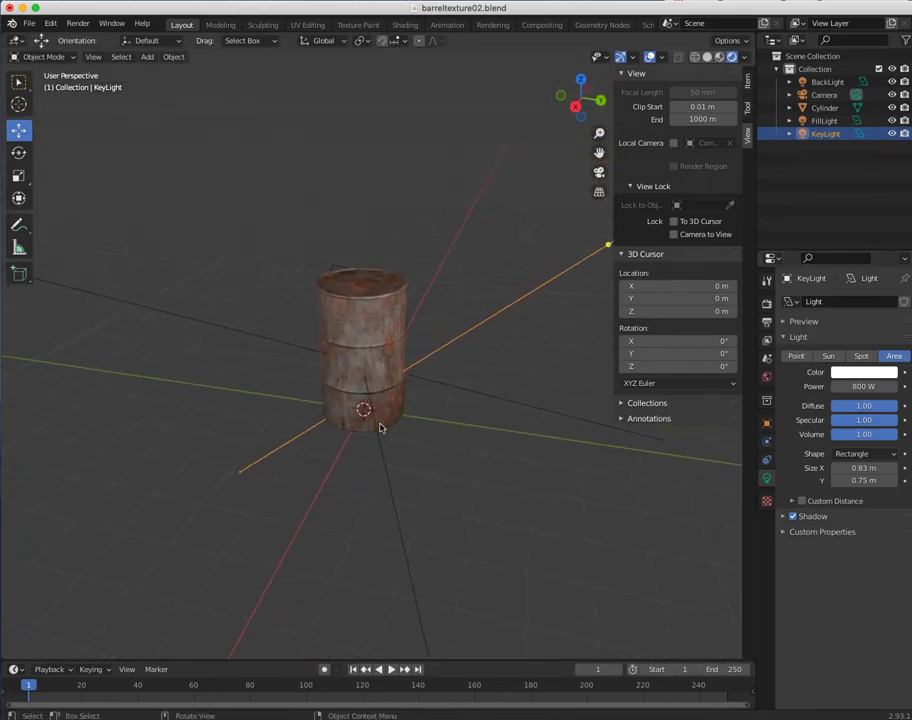
{"action": "left_click", "coordinate": [78, 23]}
{"action": "left_click", "coordinate": [88, 40]}
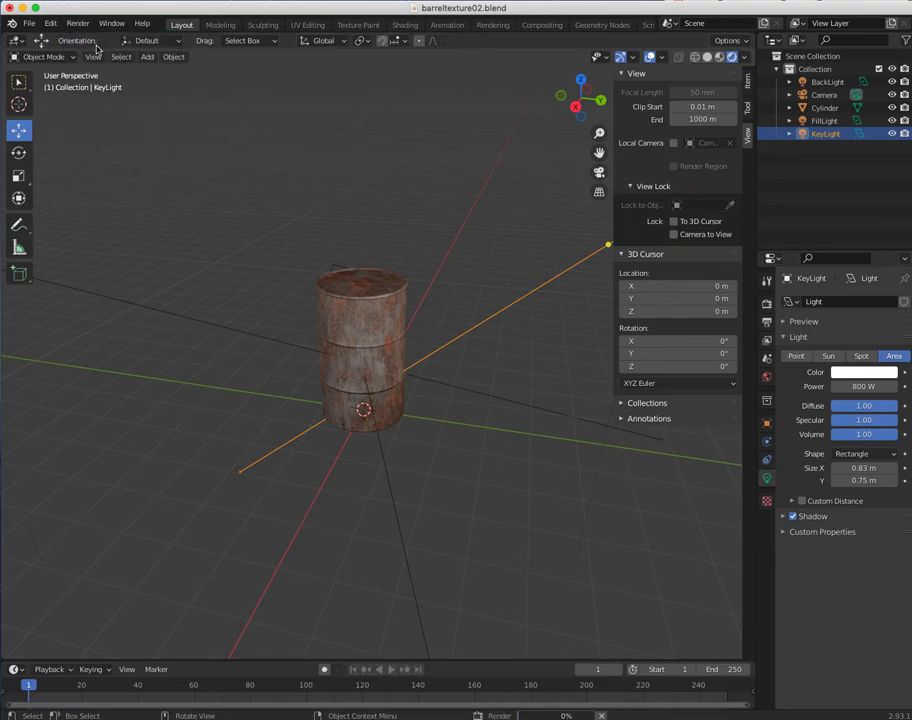